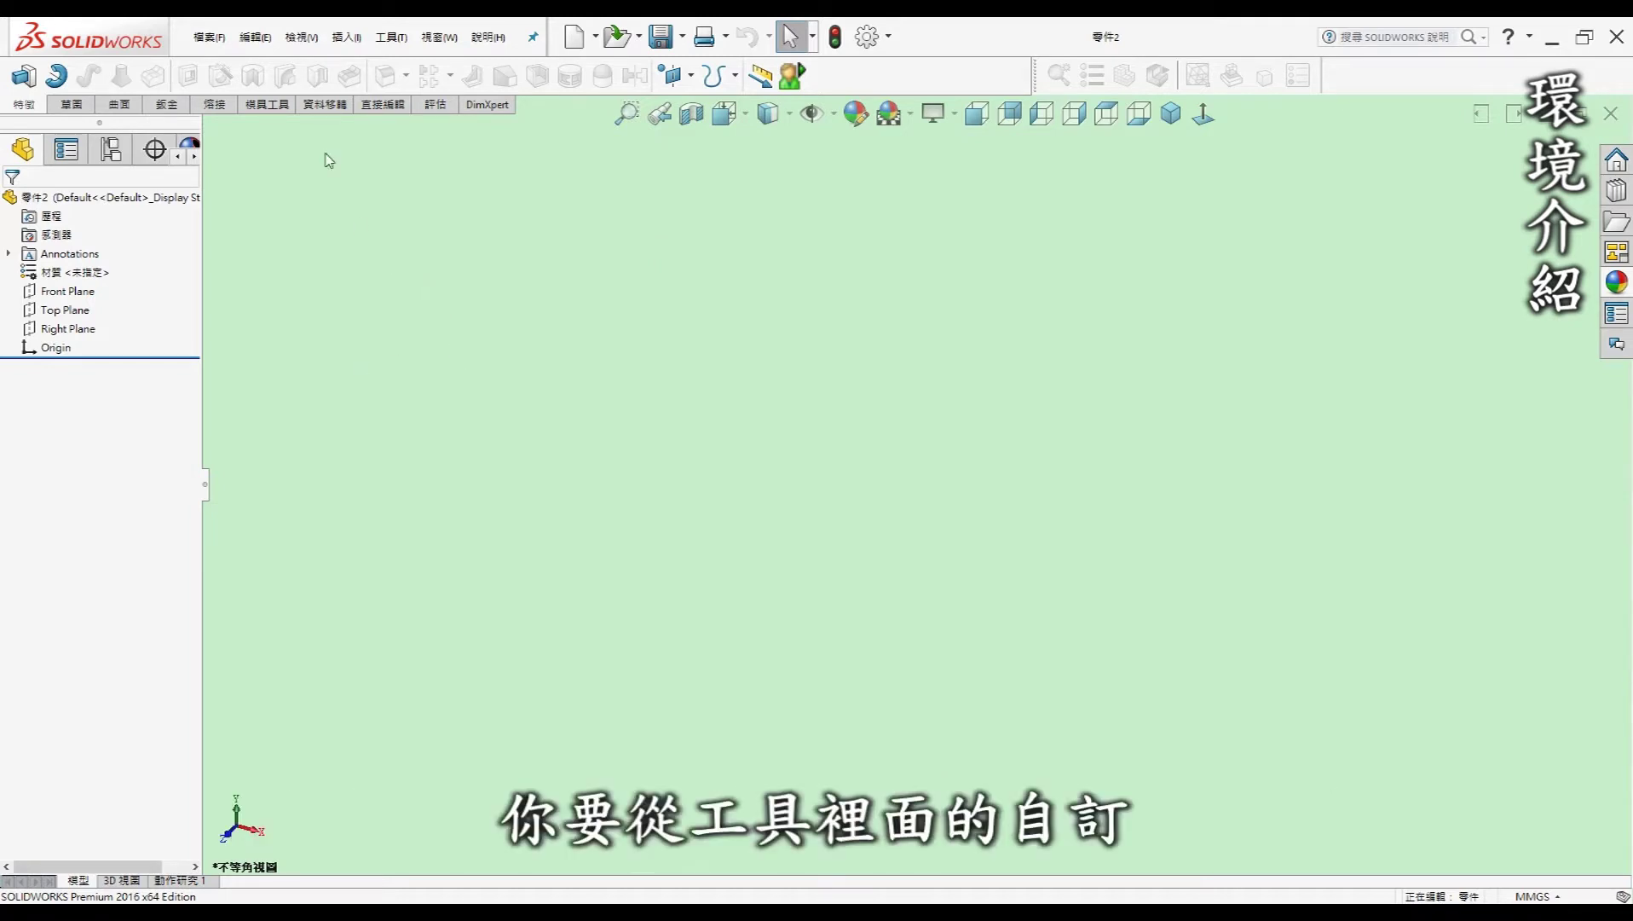
Review the 直接編輯 tab options in Customize, then show the Direct Editing command set
{"action": "left_click", "coordinate": [389, 48]}
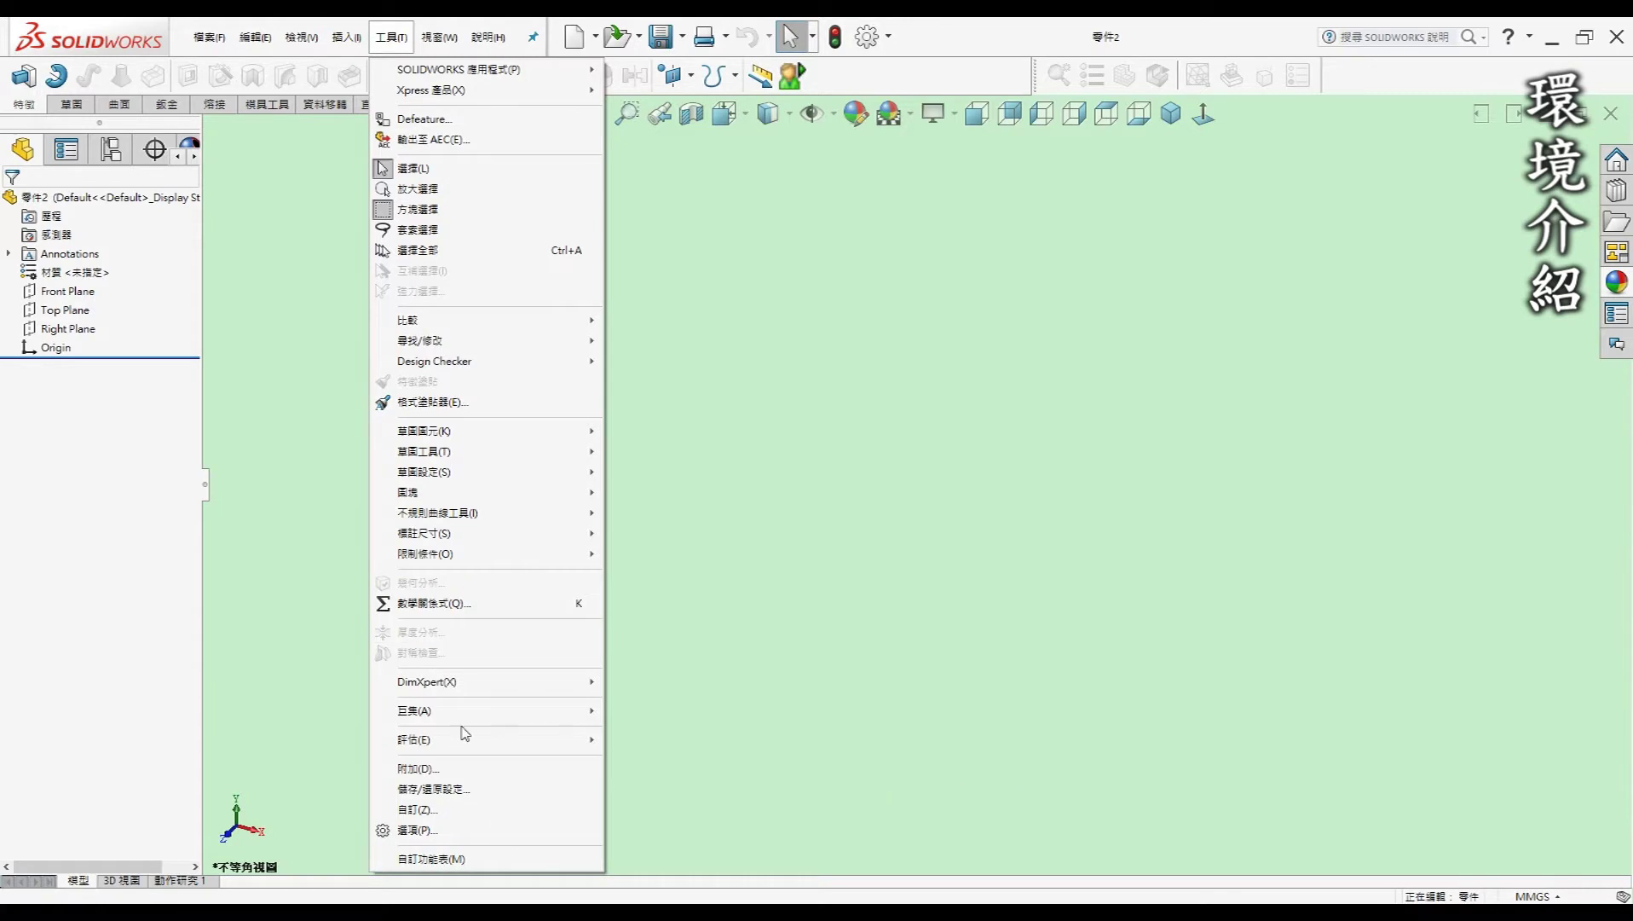
{"action": "left_click", "coordinate": [465, 810]}
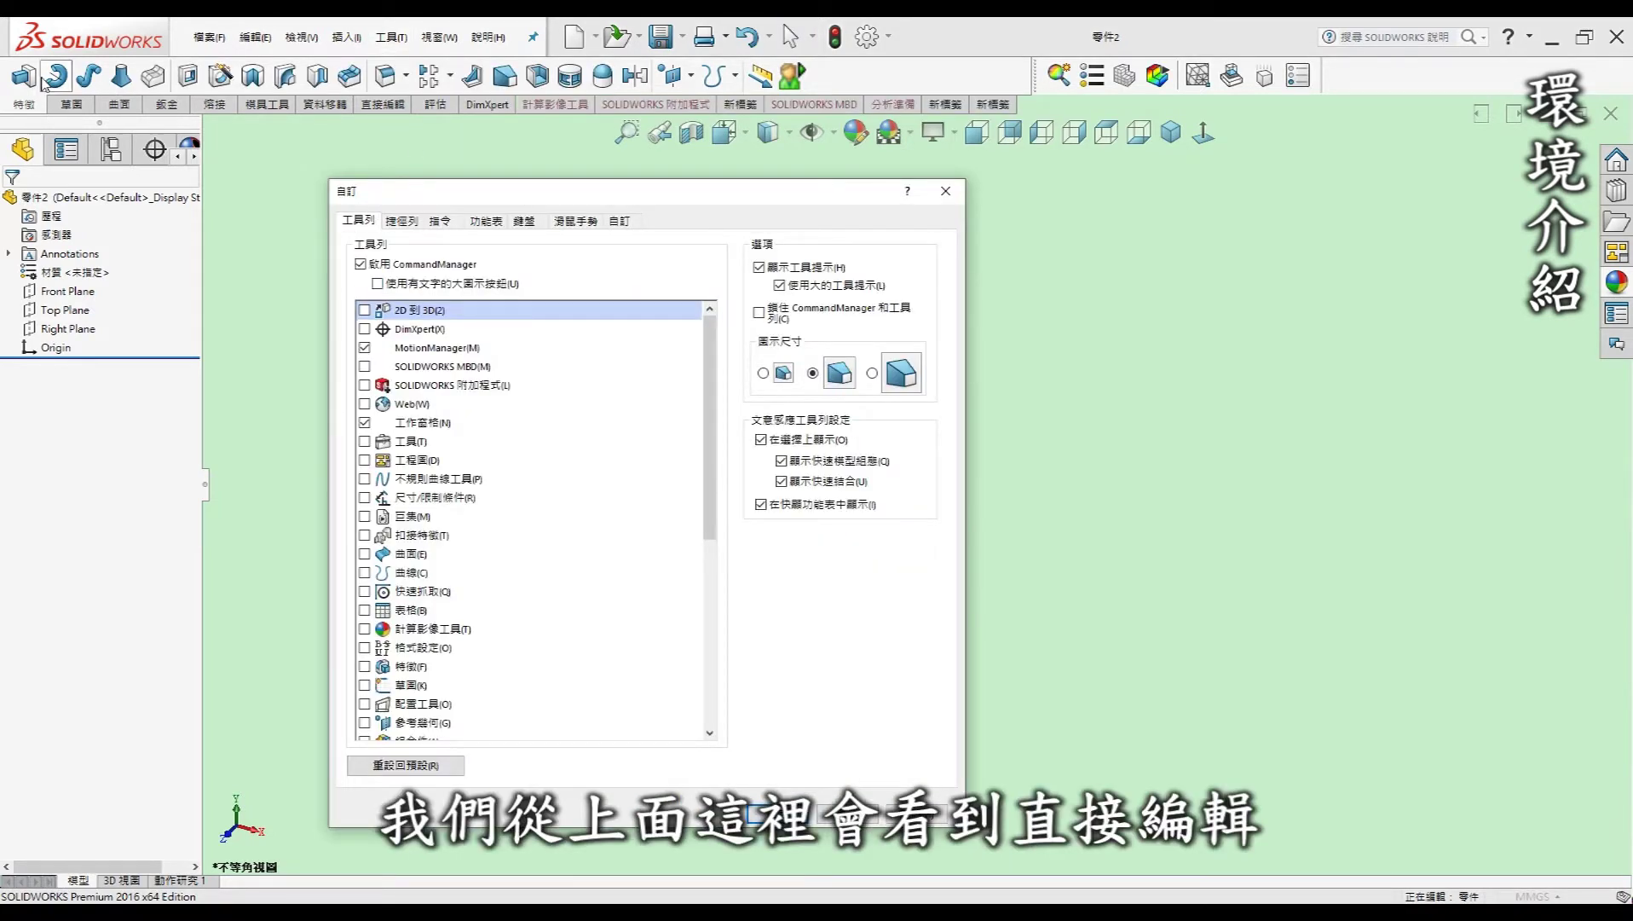
{"action": "right_click", "coordinate": [369, 108]}
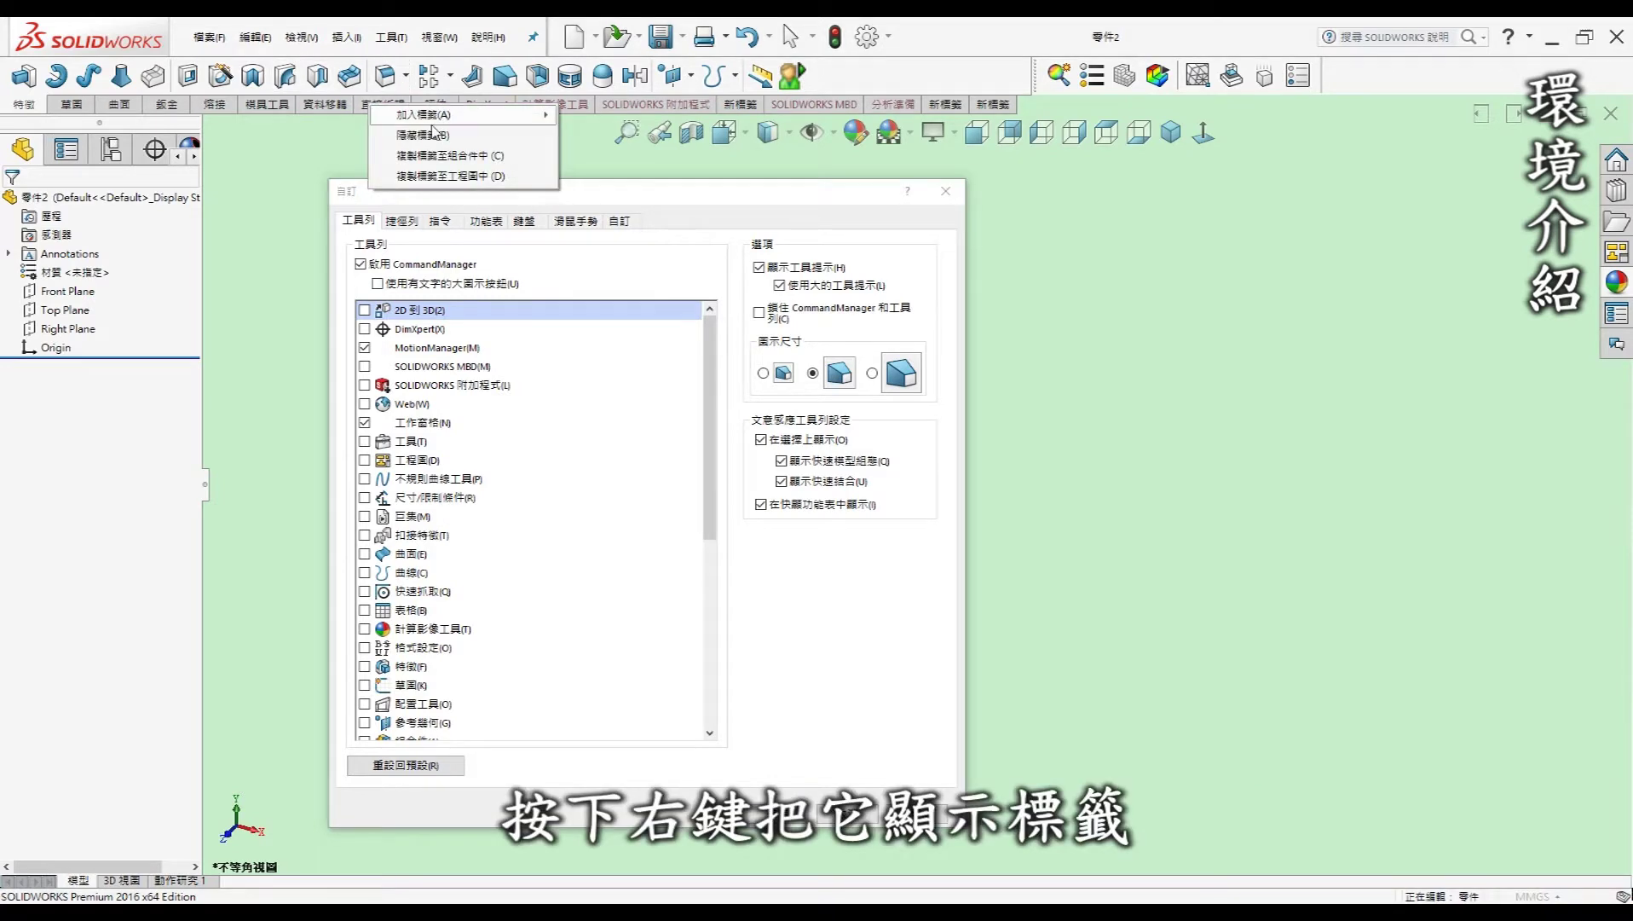
{"action": "left_click", "coordinate": [398, 130]}
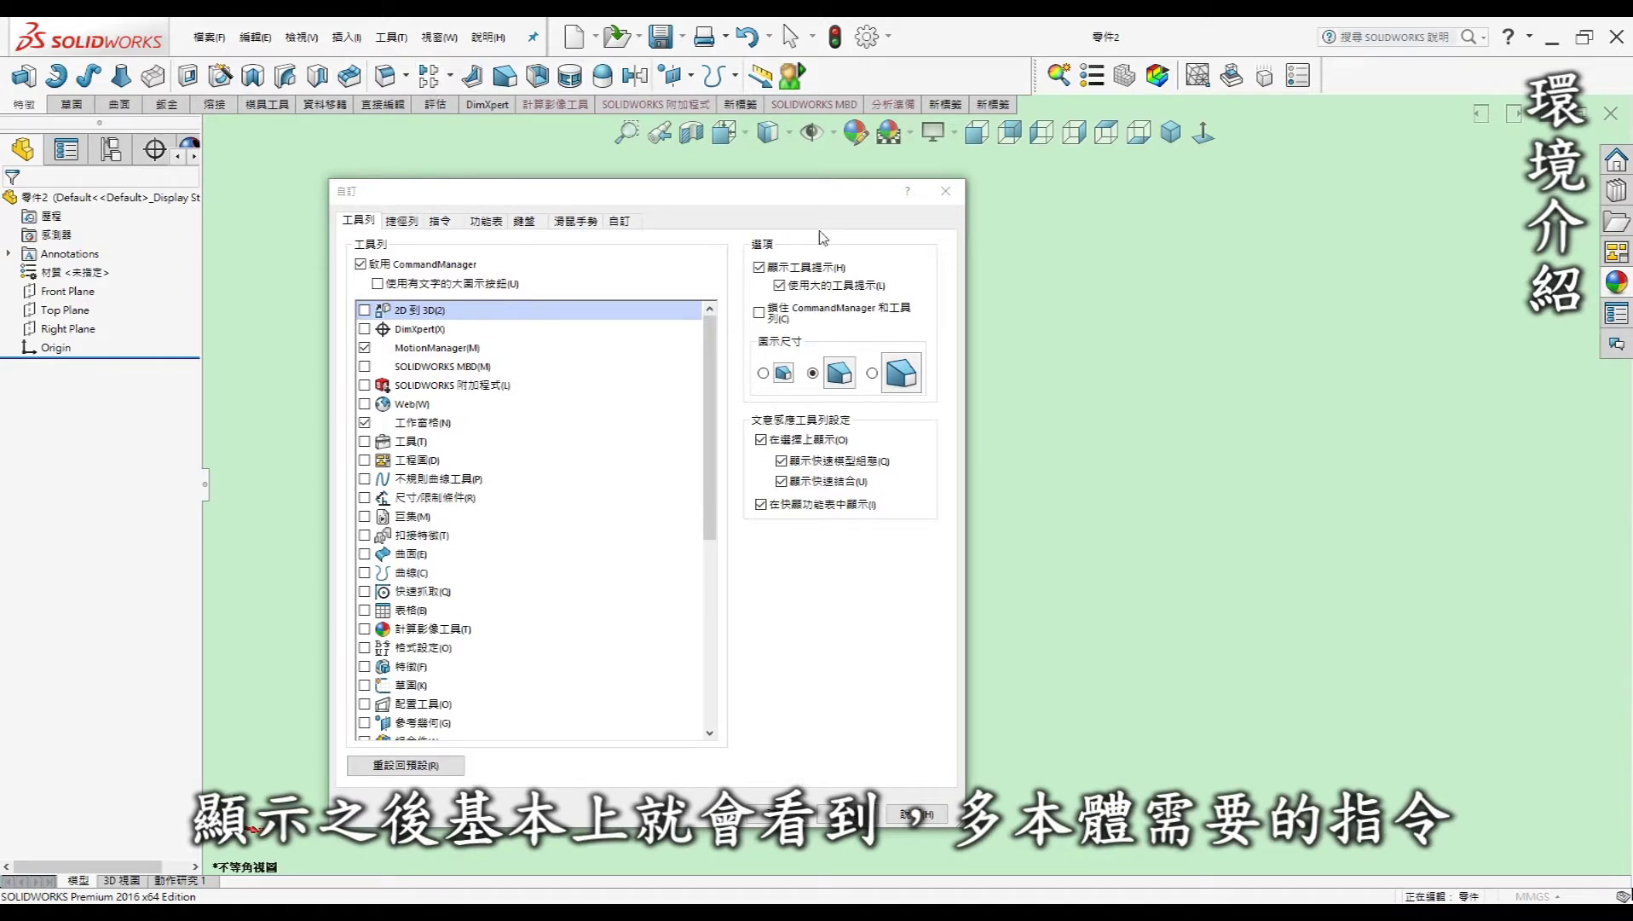
{"action": "left_click", "coordinate": [935, 205]}
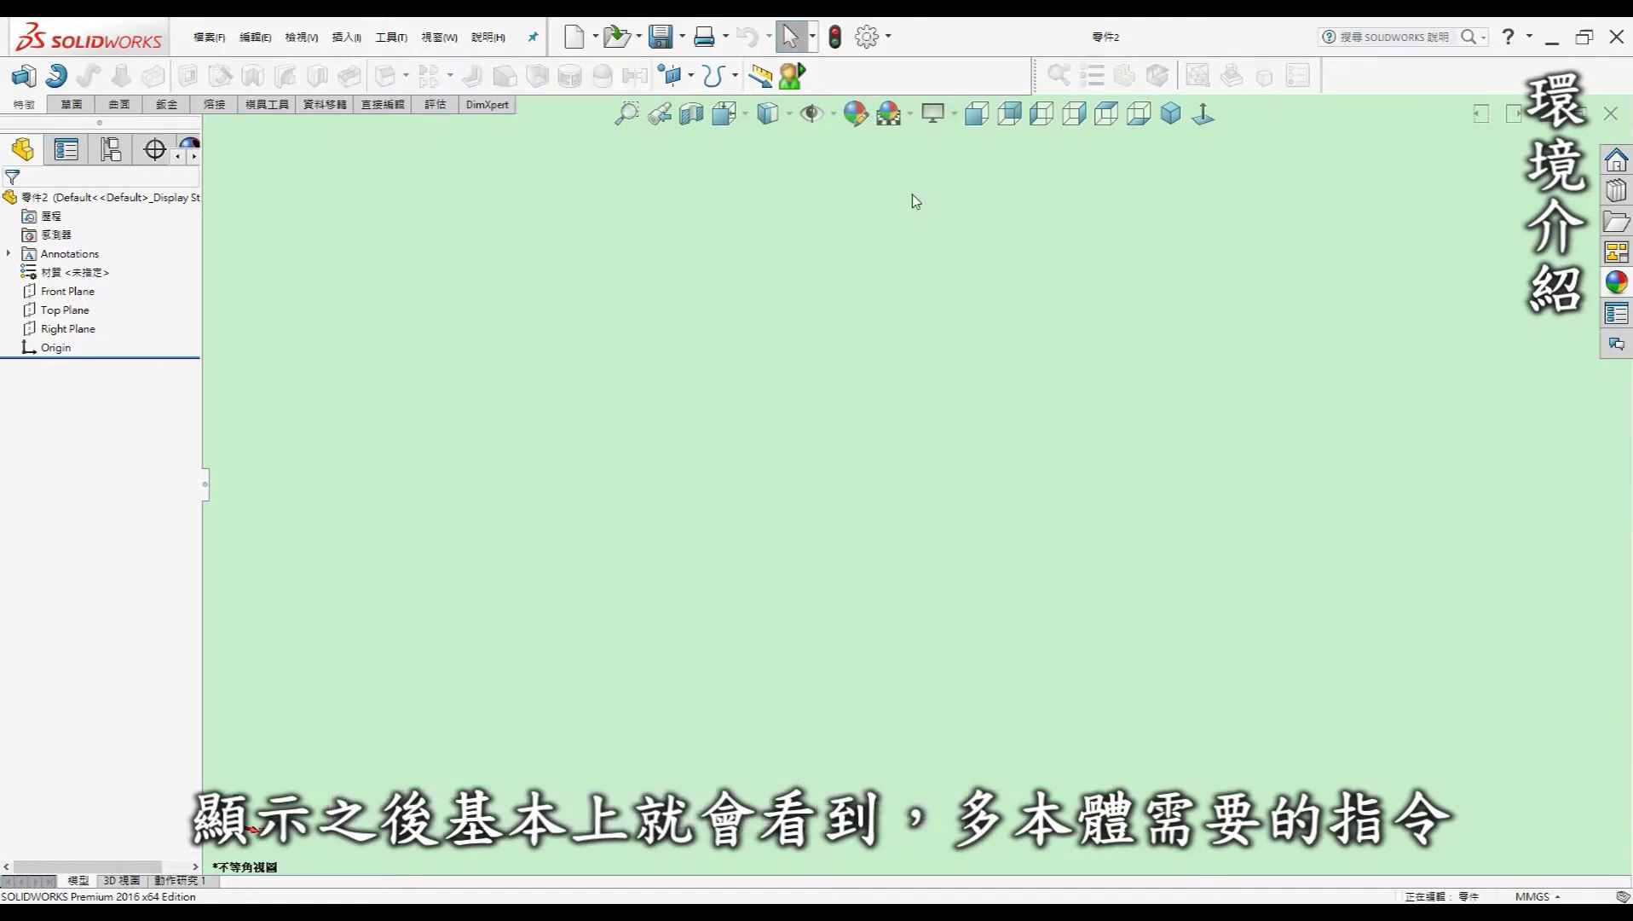
{"action": "left_click", "coordinate": [379, 106]}
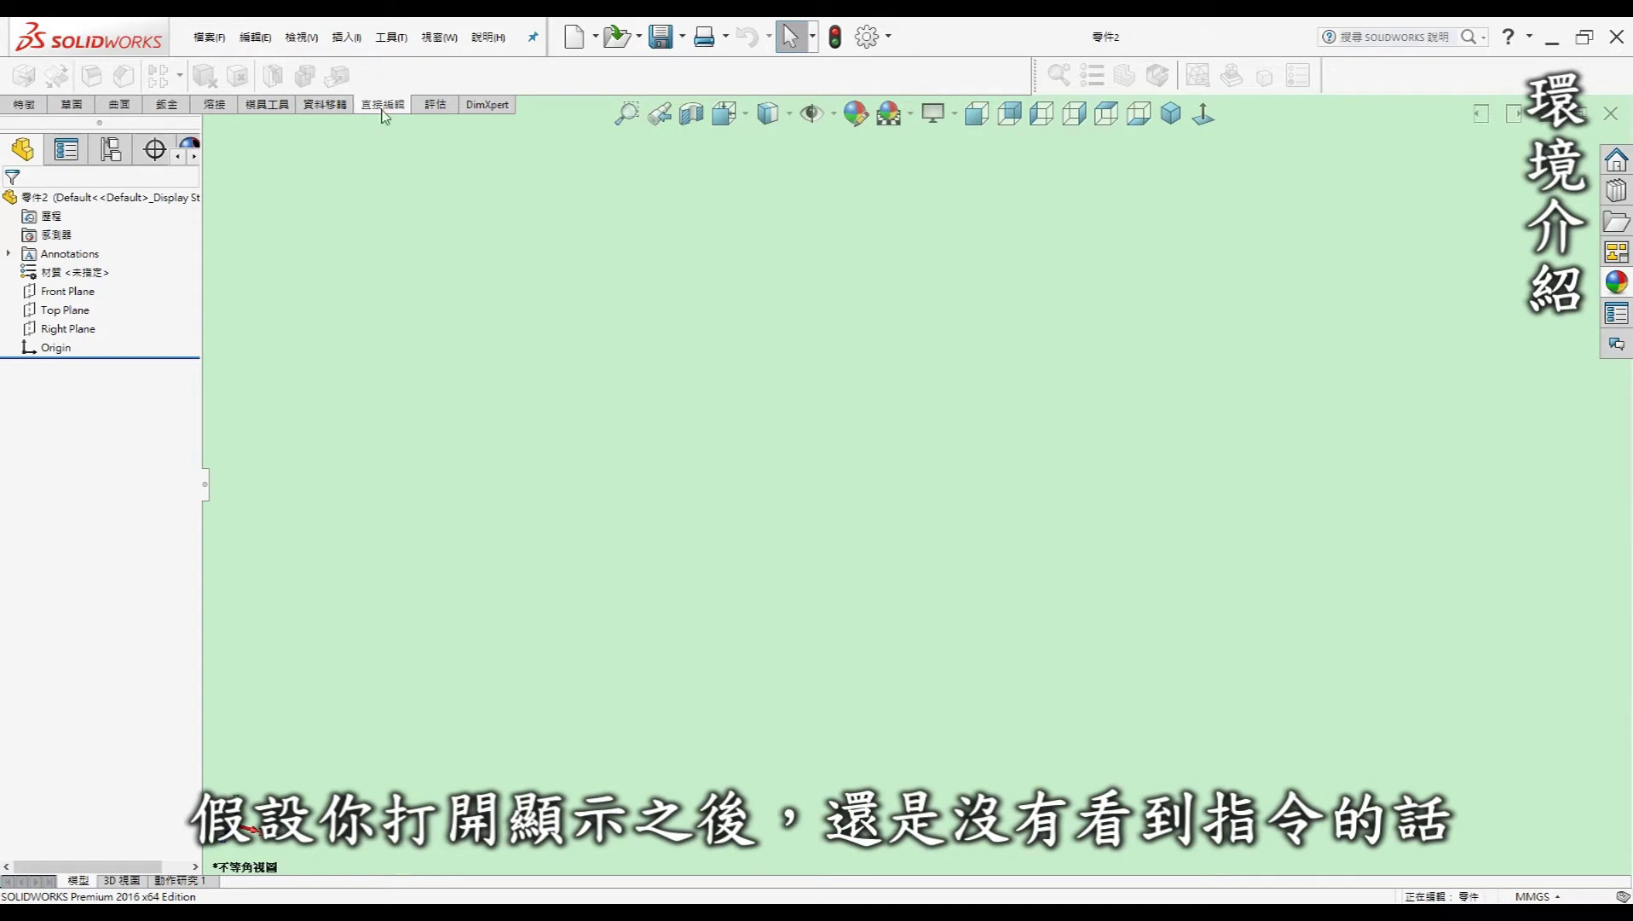
Add the Scale command from the 特徵 (Features) category to the Direct Editing toolbar
{"action": "left_click", "coordinate": [391, 36]}
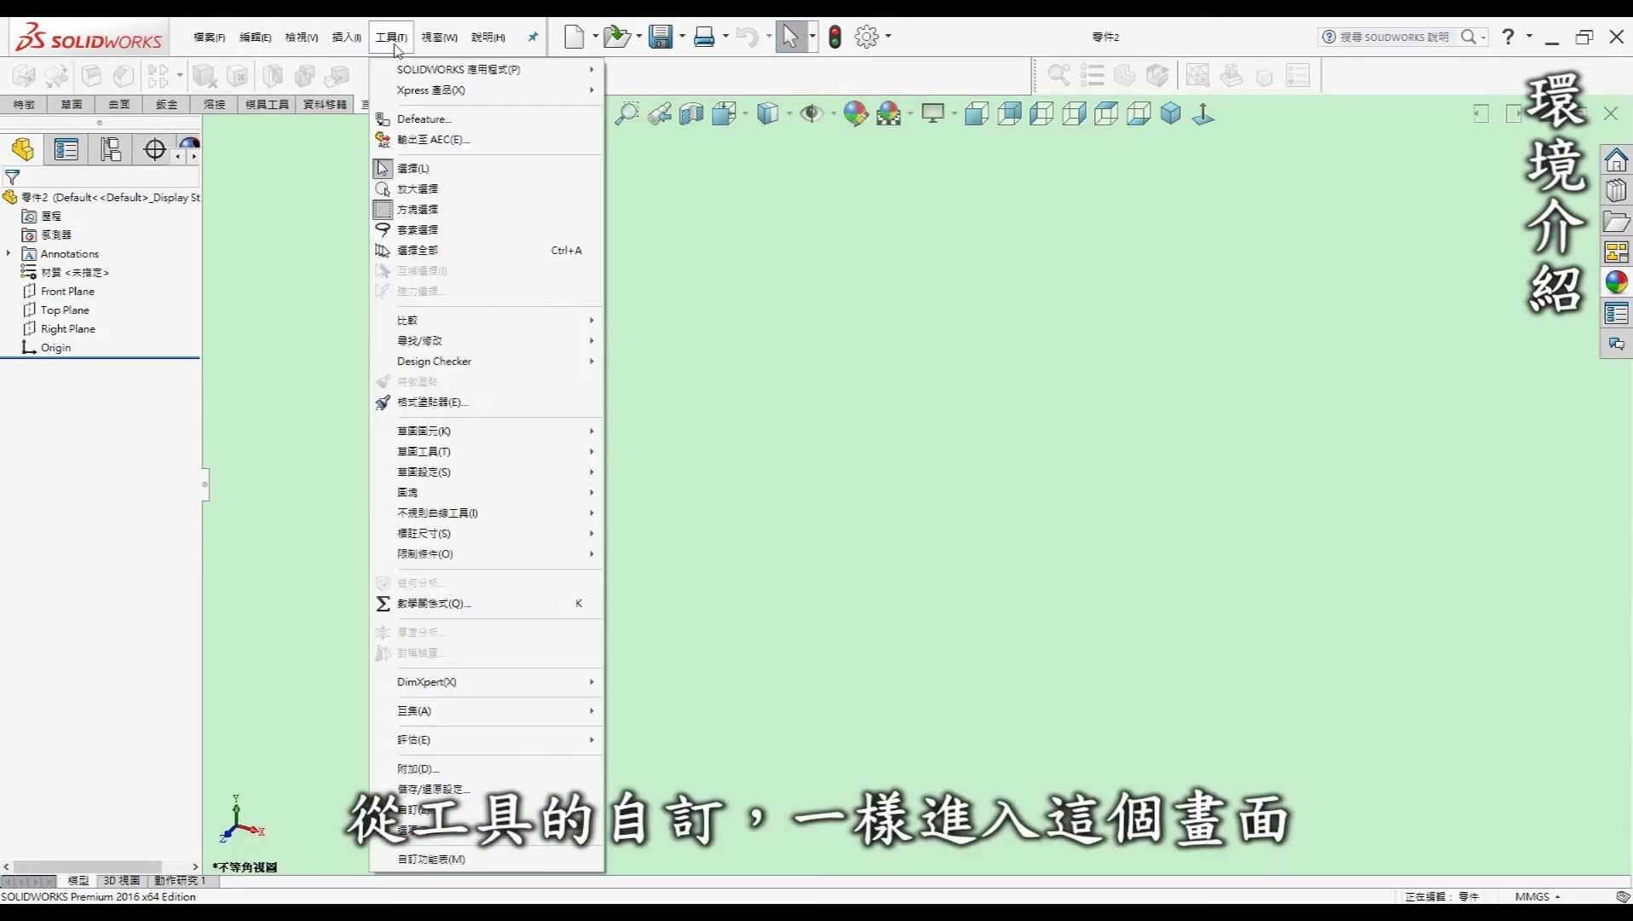
{"action": "left_click", "coordinate": [460, 808]}
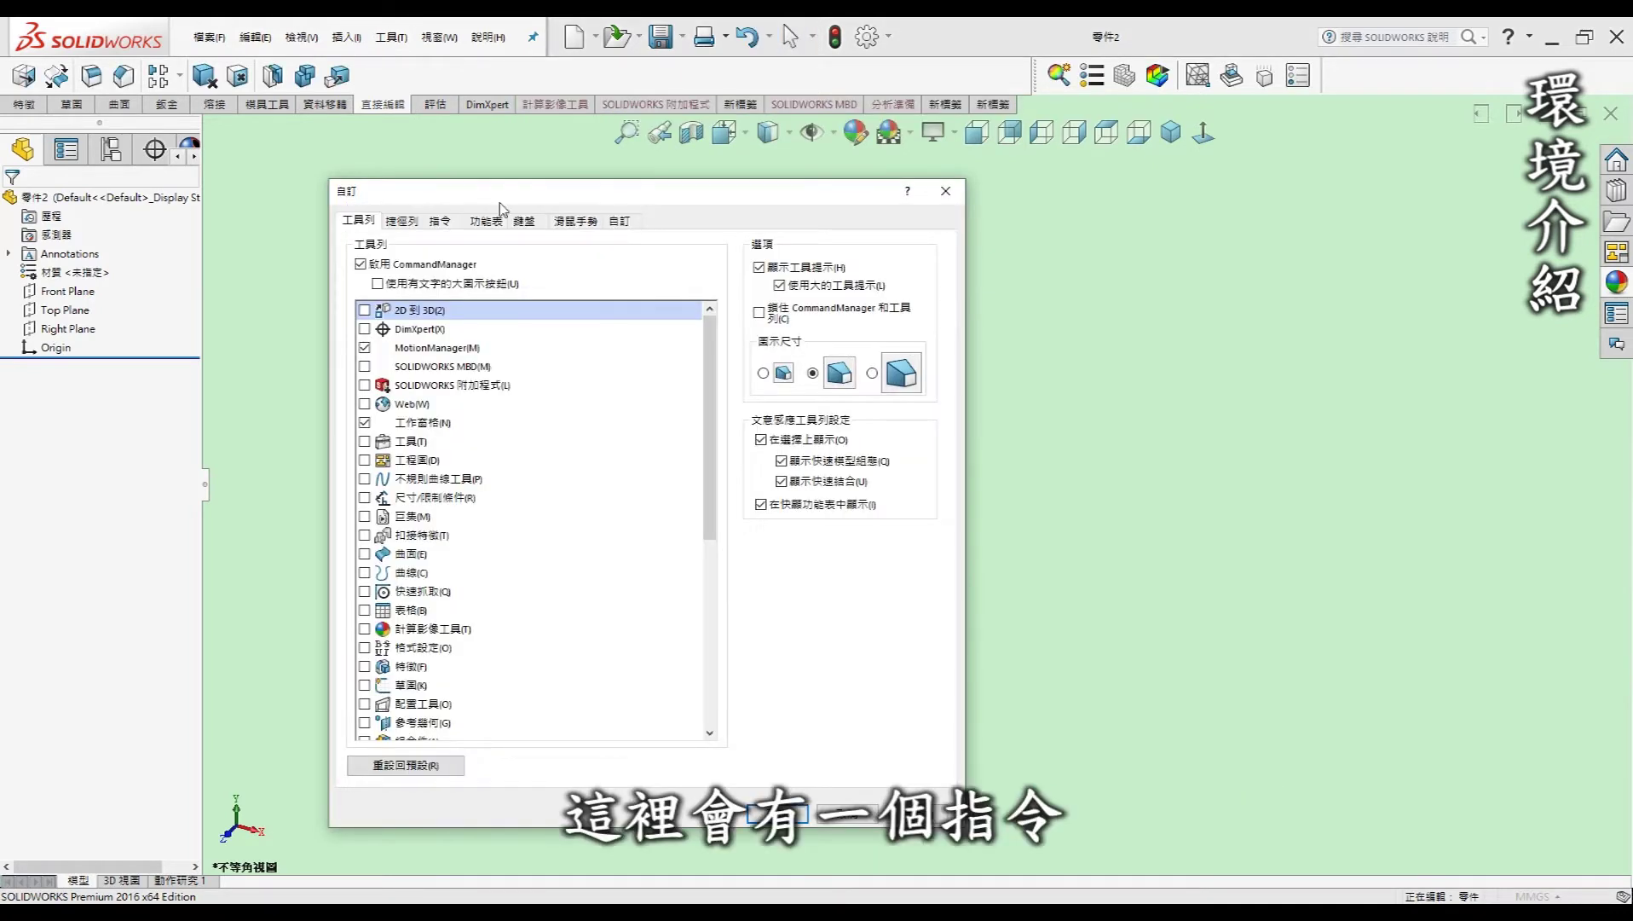
{"action": "left_click", "coordinate": [440, 221]}
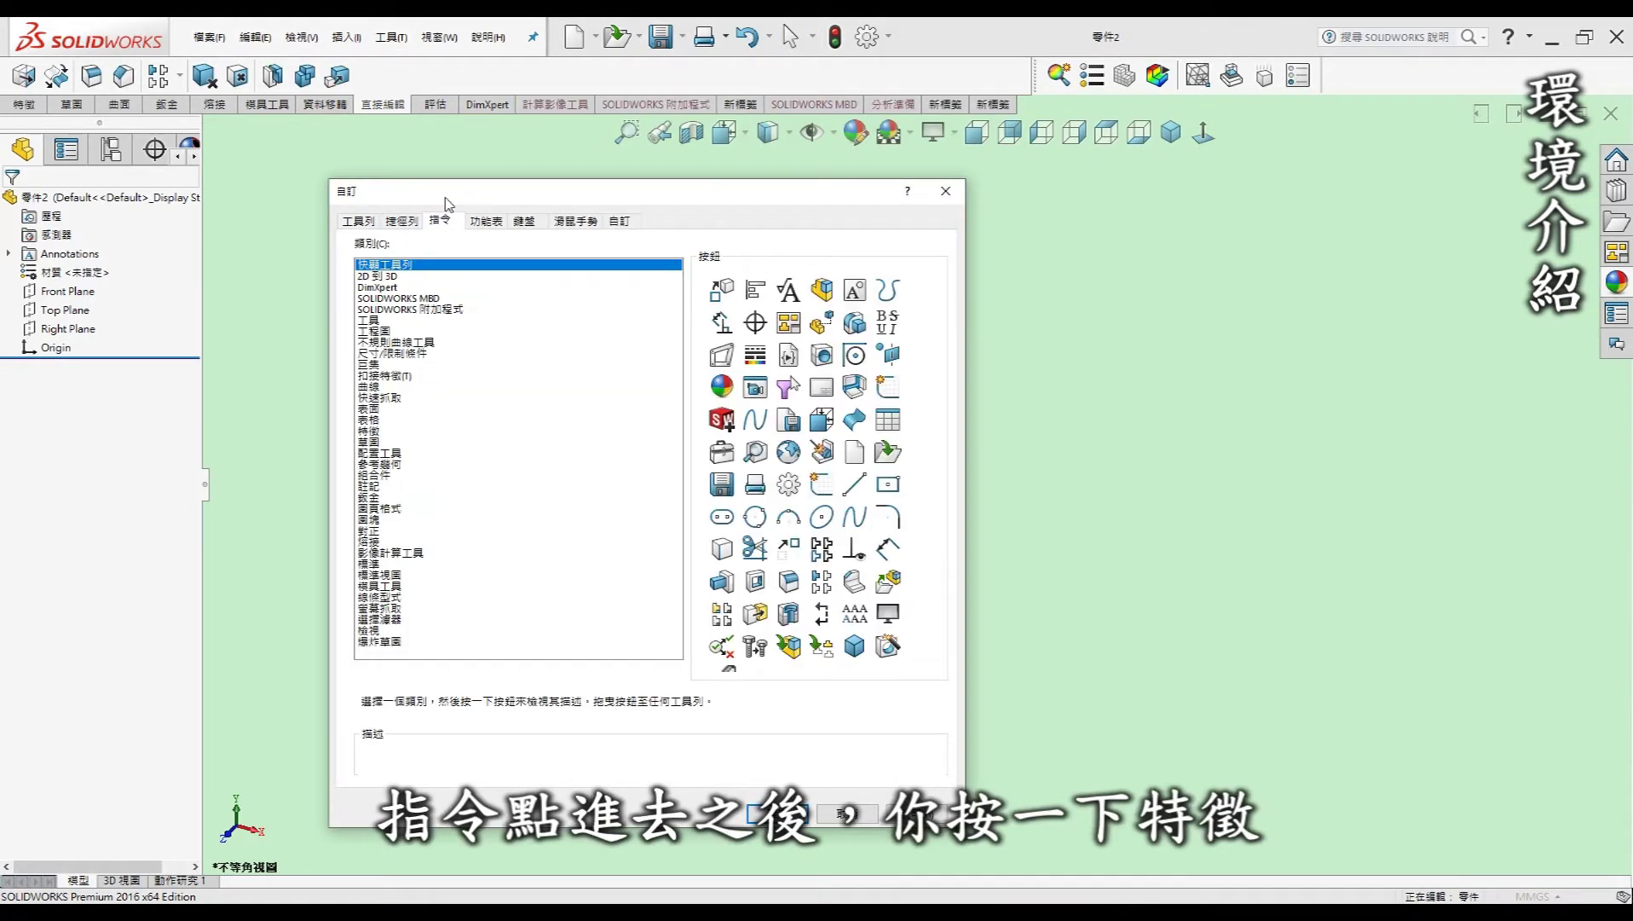
{"action": "left_click", "coordinate": [381, 432]}
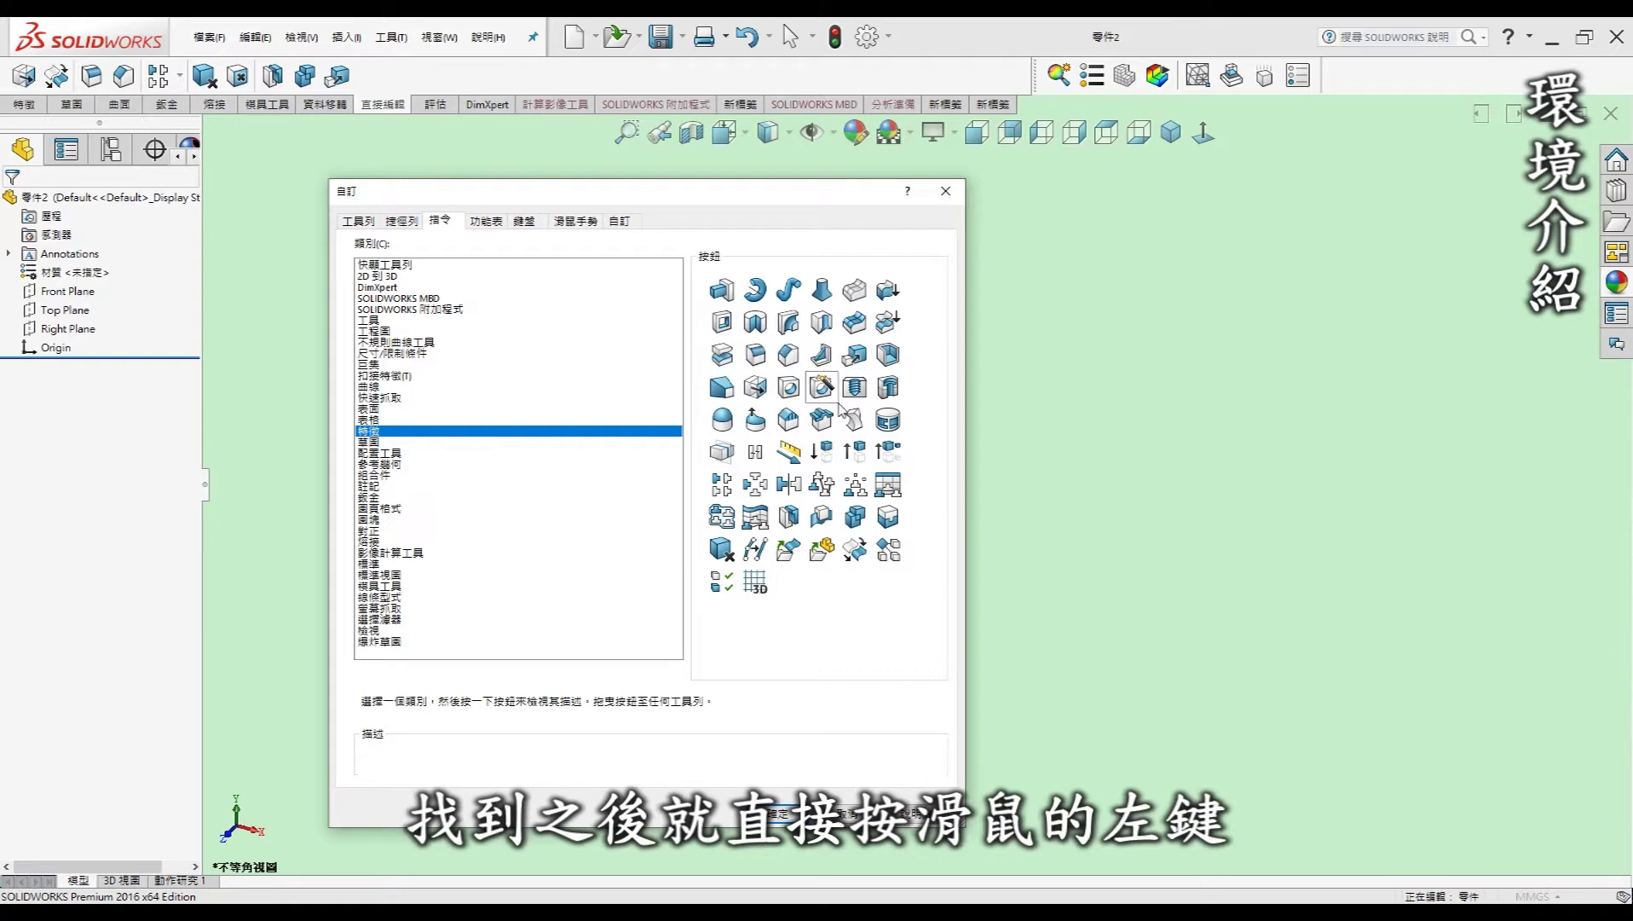
{"action": "mouse_move", "coordinate": [859, 357]}
{"action": "left_mouse_down"}
{"action": "mouse_move", "coordinate": [935, 396]}
{"action": "mouse_move", "coordinate": [433, 107]}
{"action": "mouse_move", "coordinate": [444, 83]}
{"action": "left_mouse_up"}
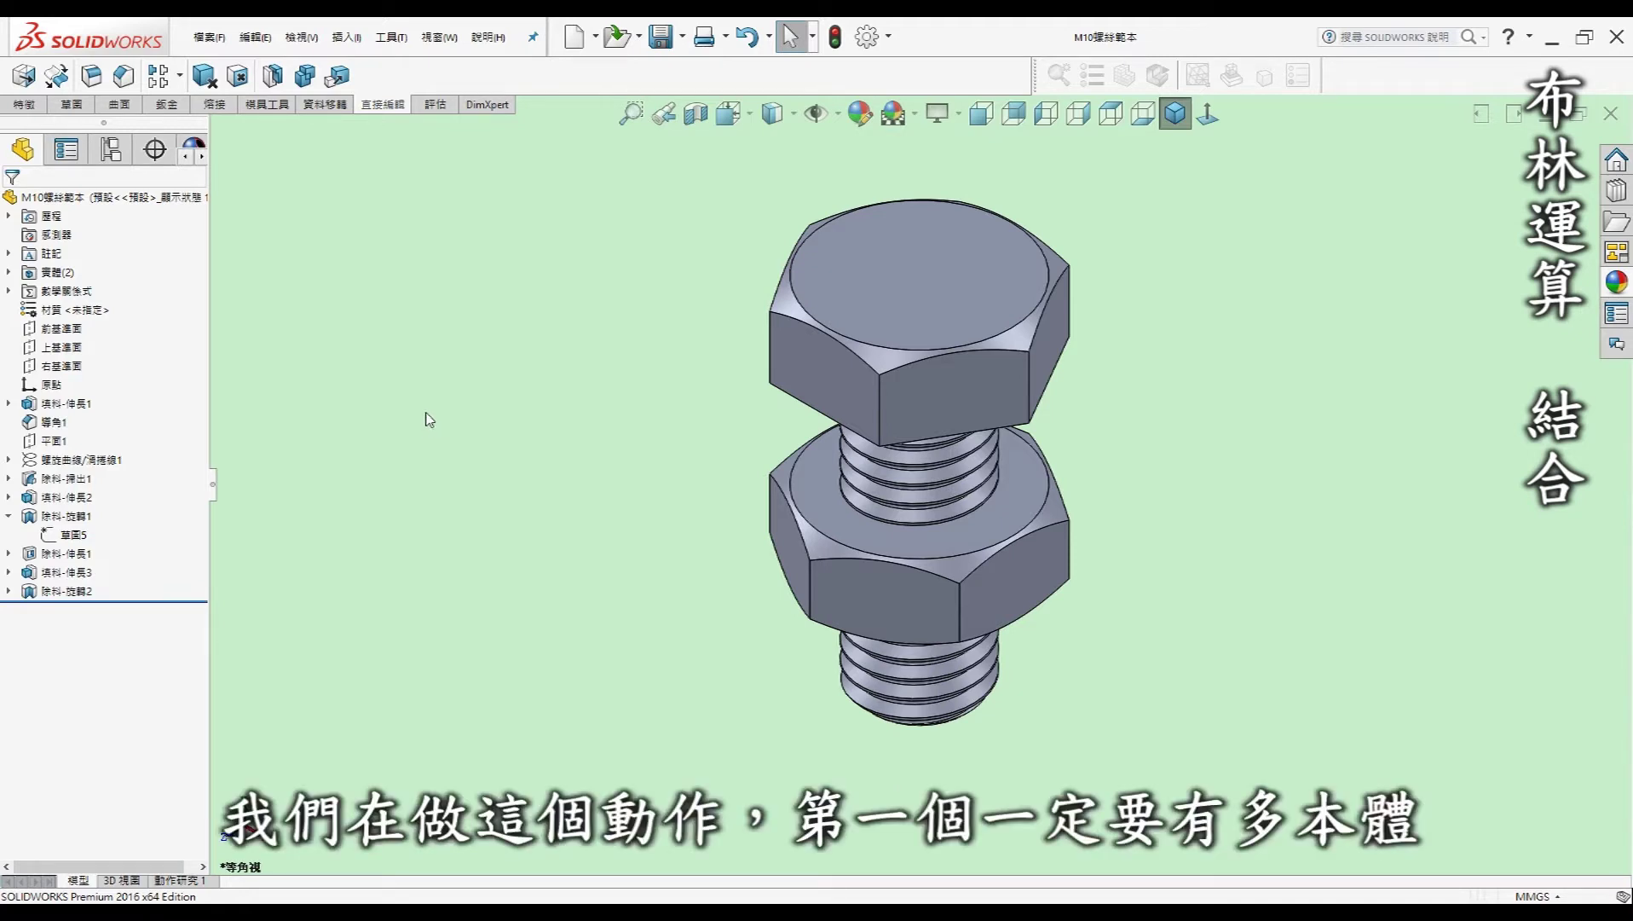
Expand 實體(2) and highlight the bolt and nut bodies in turn
{"action": "left_click", "coordinate": [15, 275]}
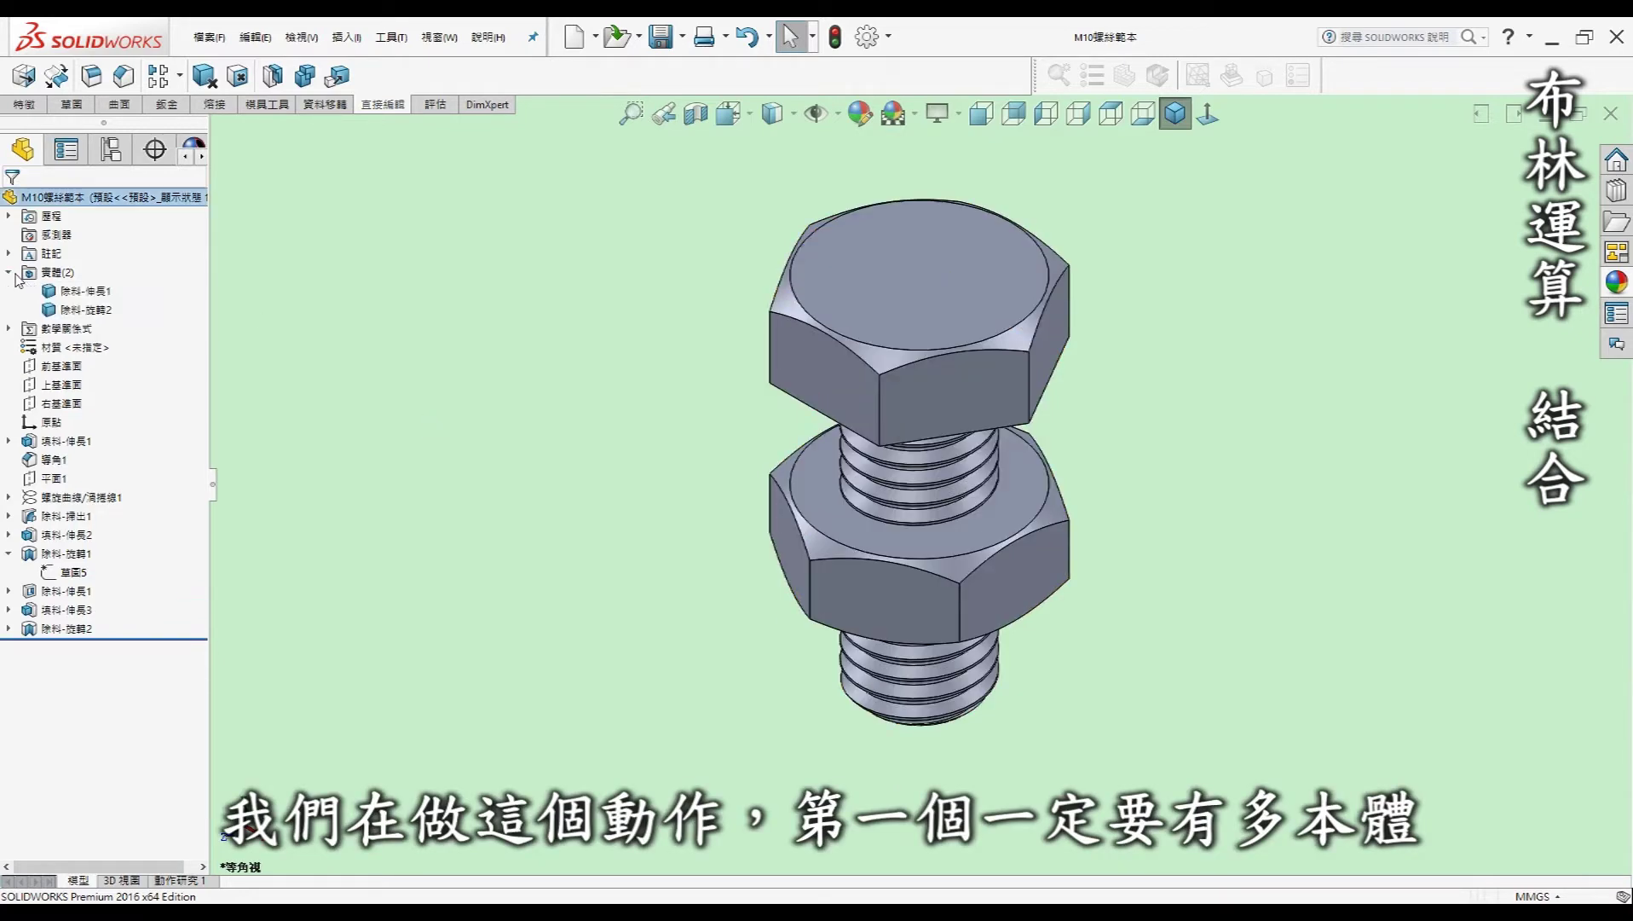
{"action": "left_click", "coordinate": [85, 291]}
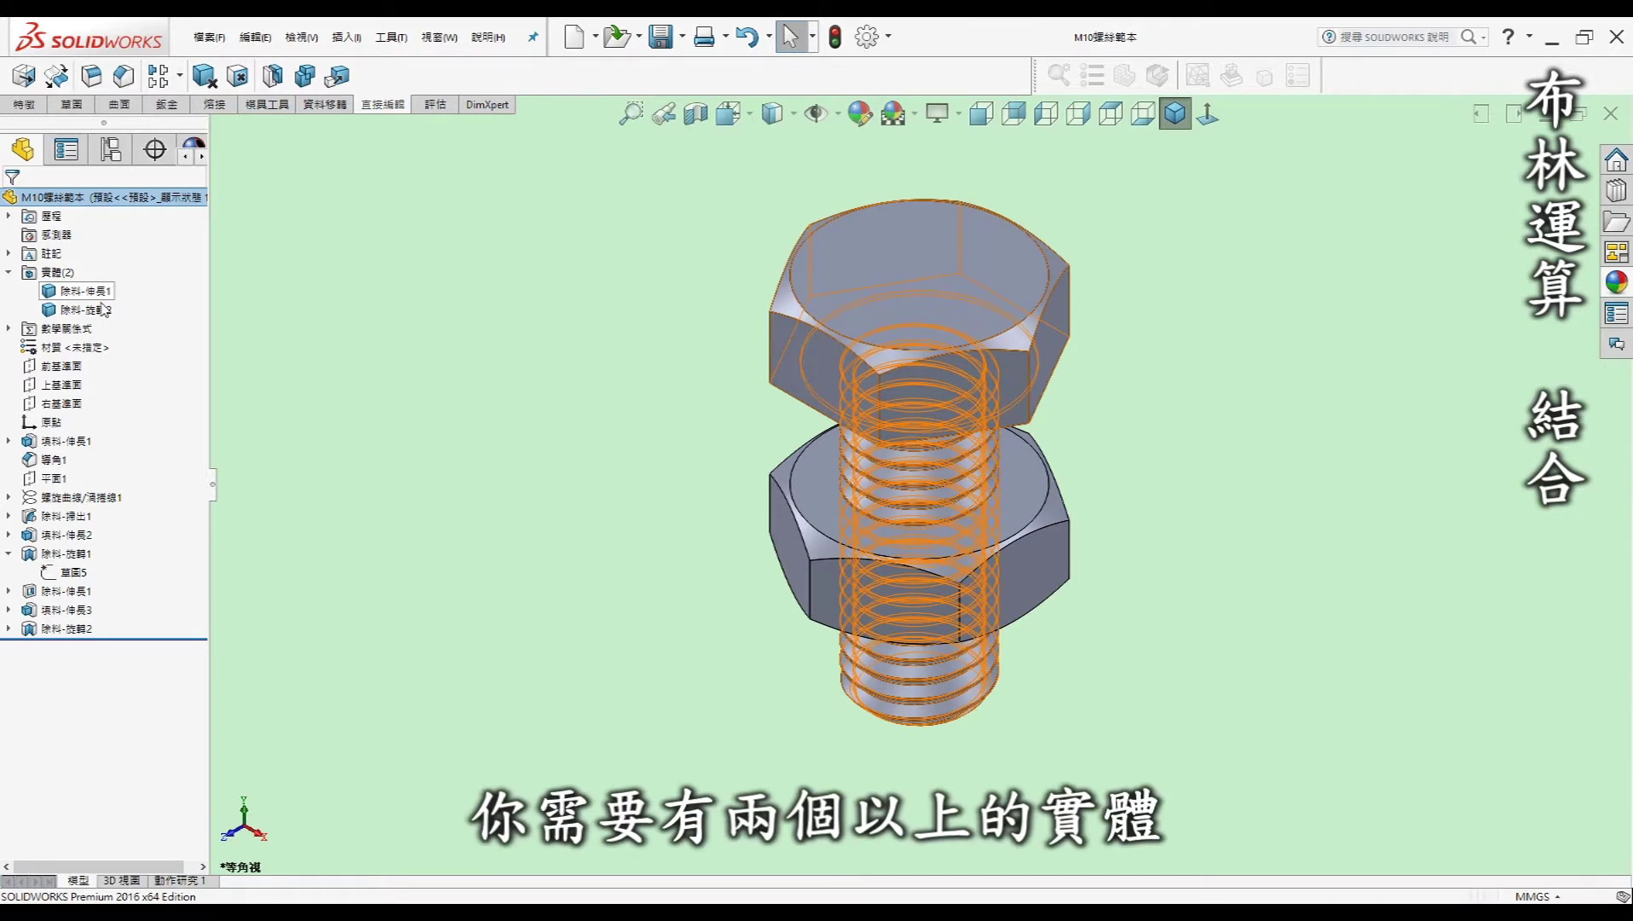
{"action": "left_click", "coordinate": [106, 311]}
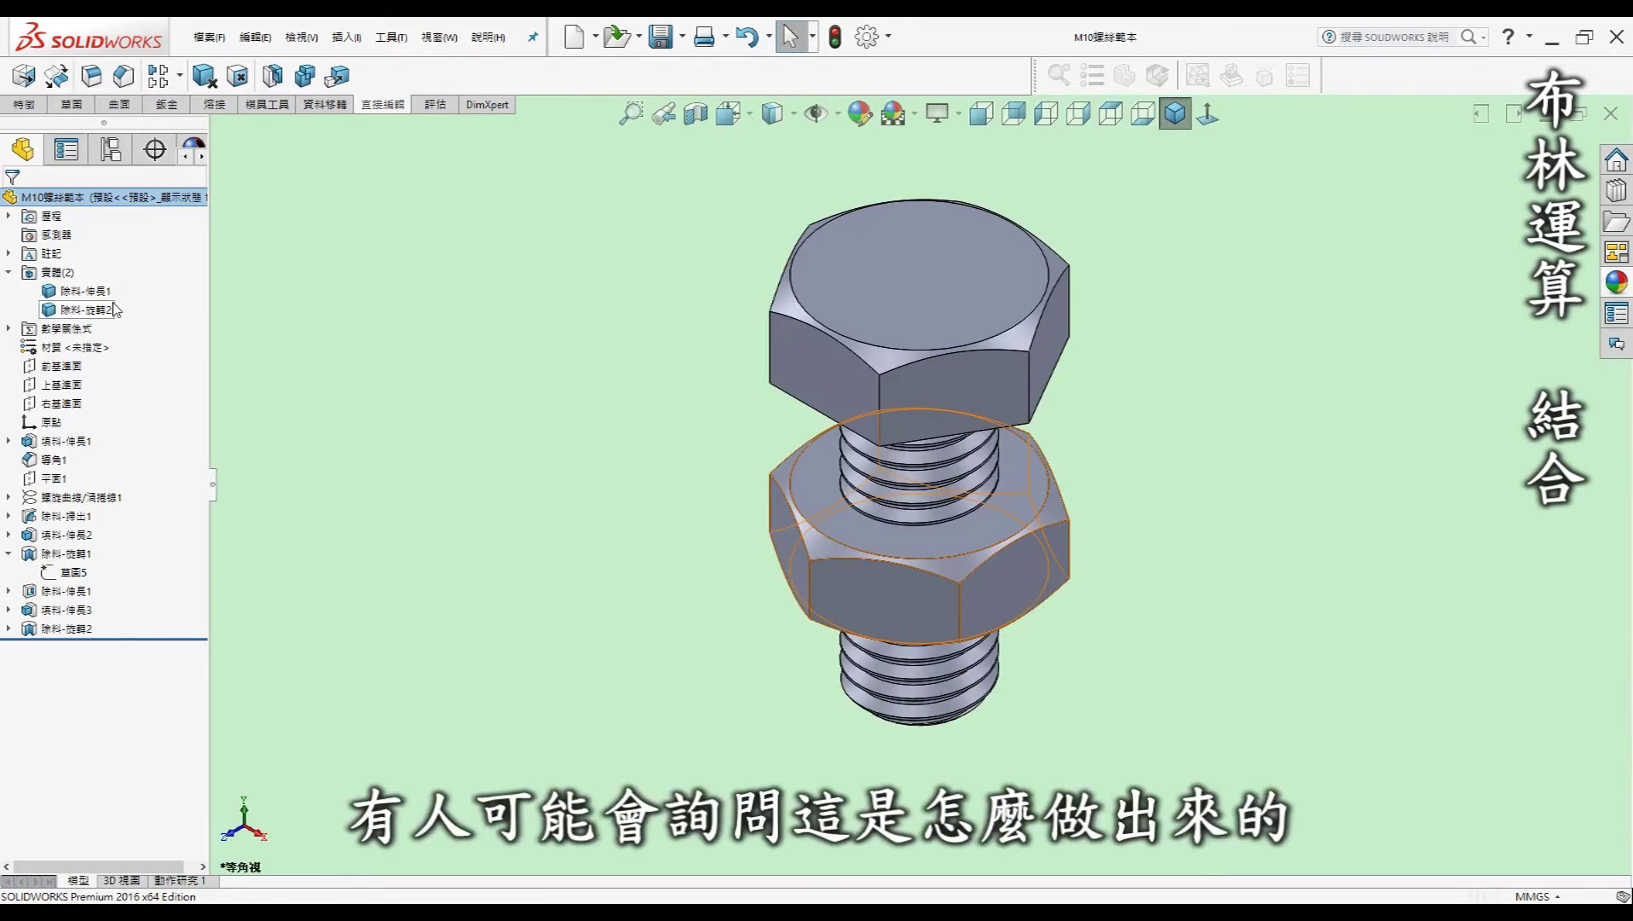
{"action": "left_click", "coordinate": [7, 273]}
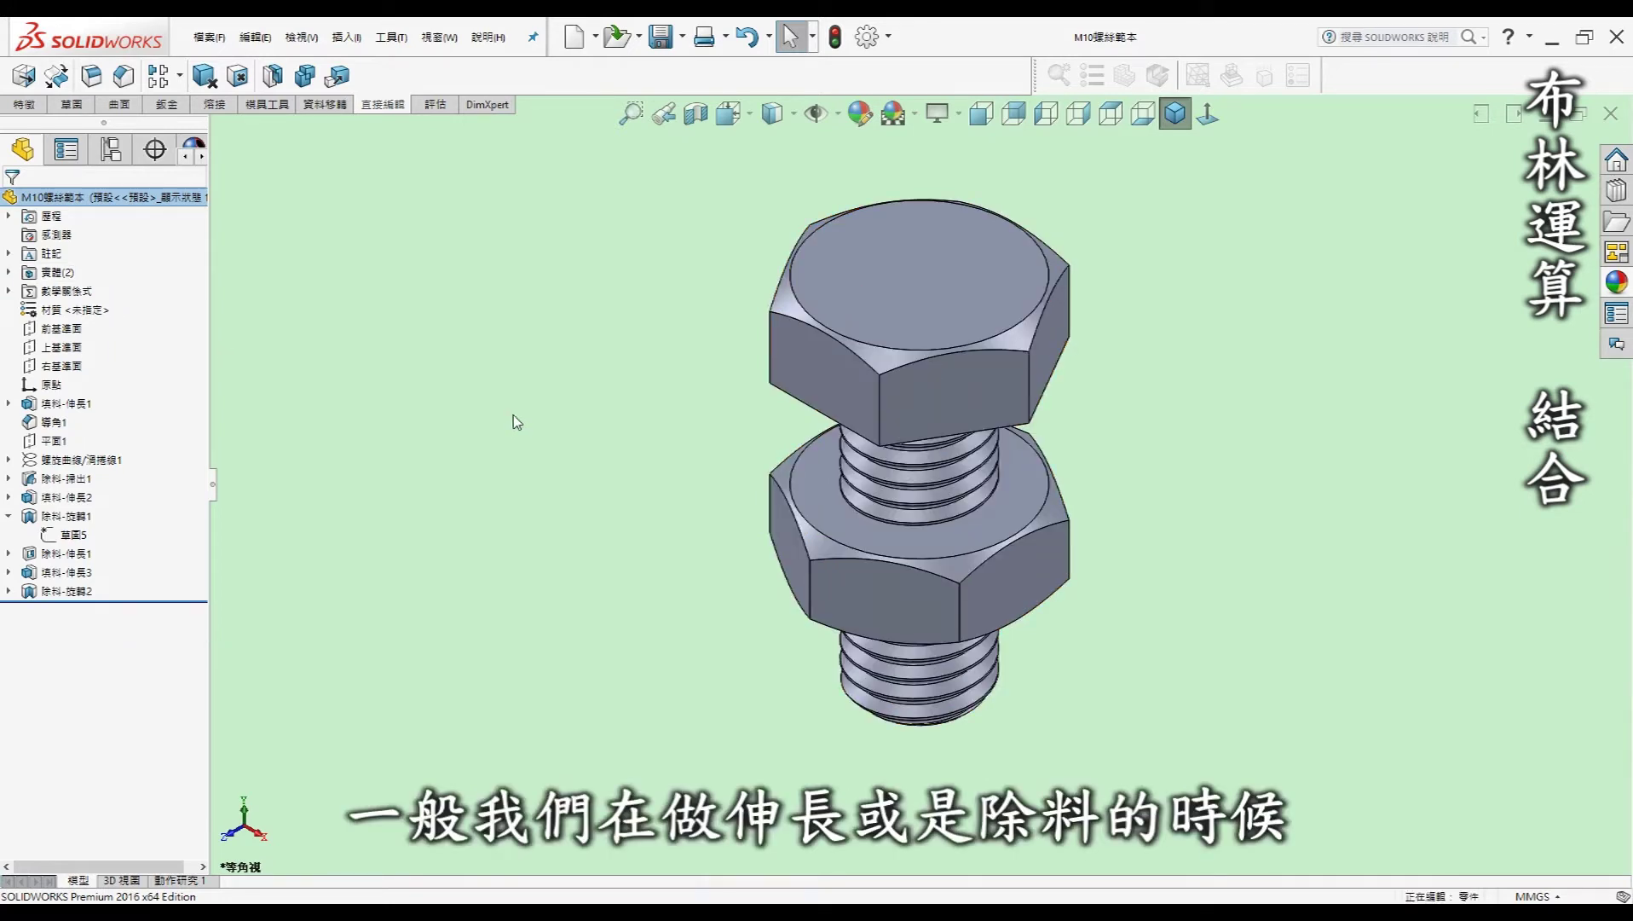
Open the nut's 填料-伸長3 extrude feature for editing
{"action": "left_click", "coordinate": [75, 576]}
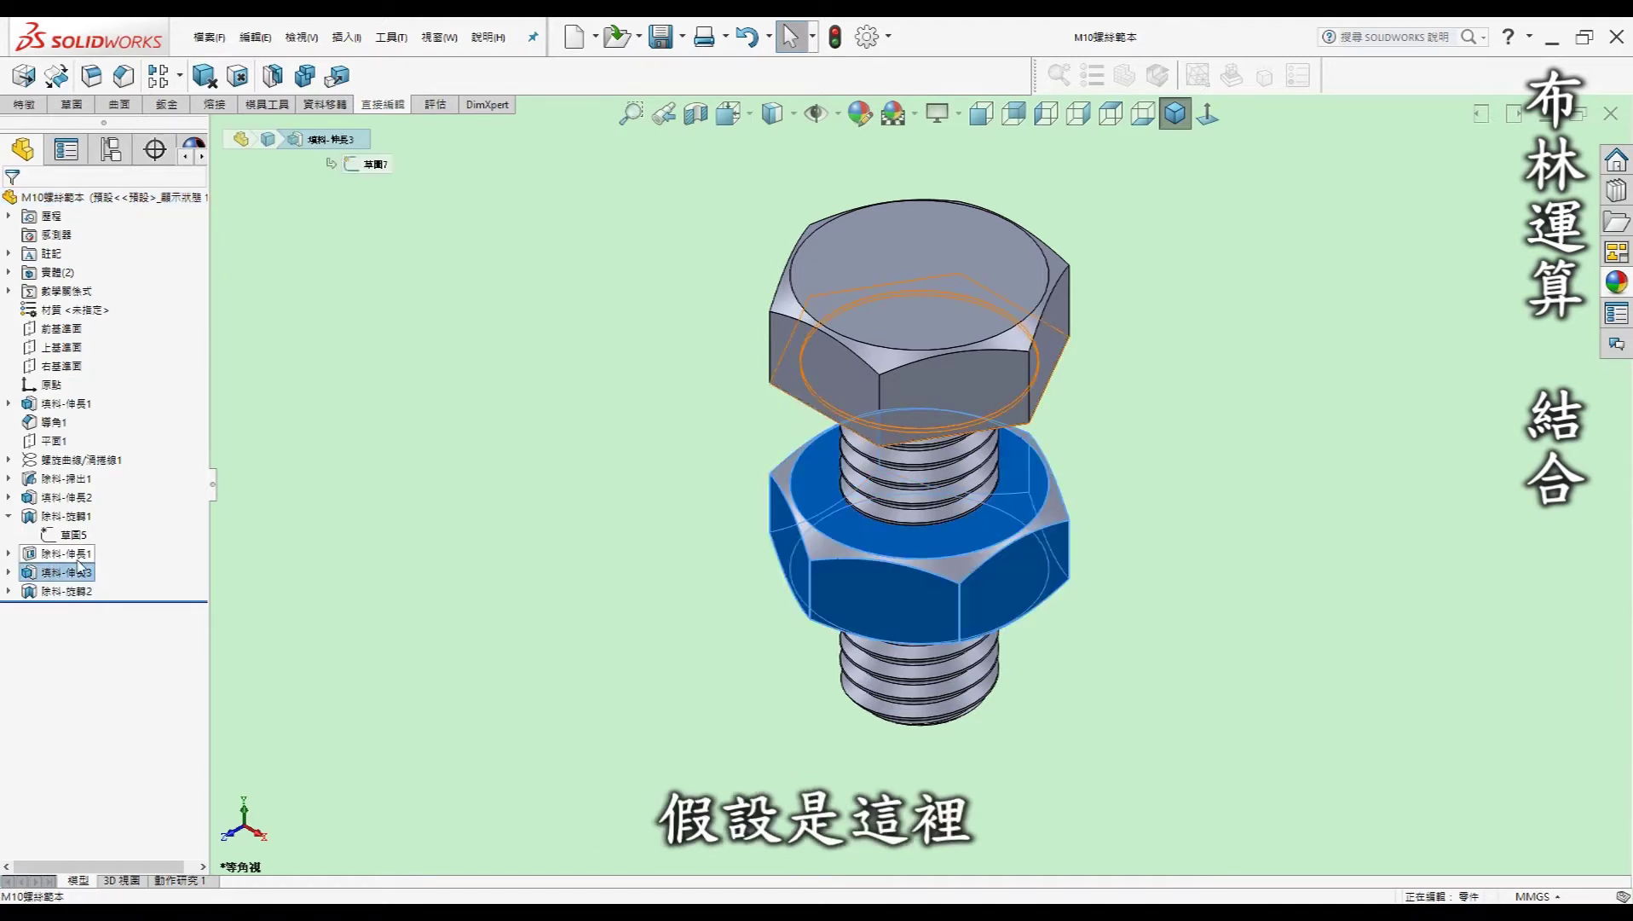
{"action": "right_click", "coordinate": [75, 577]}
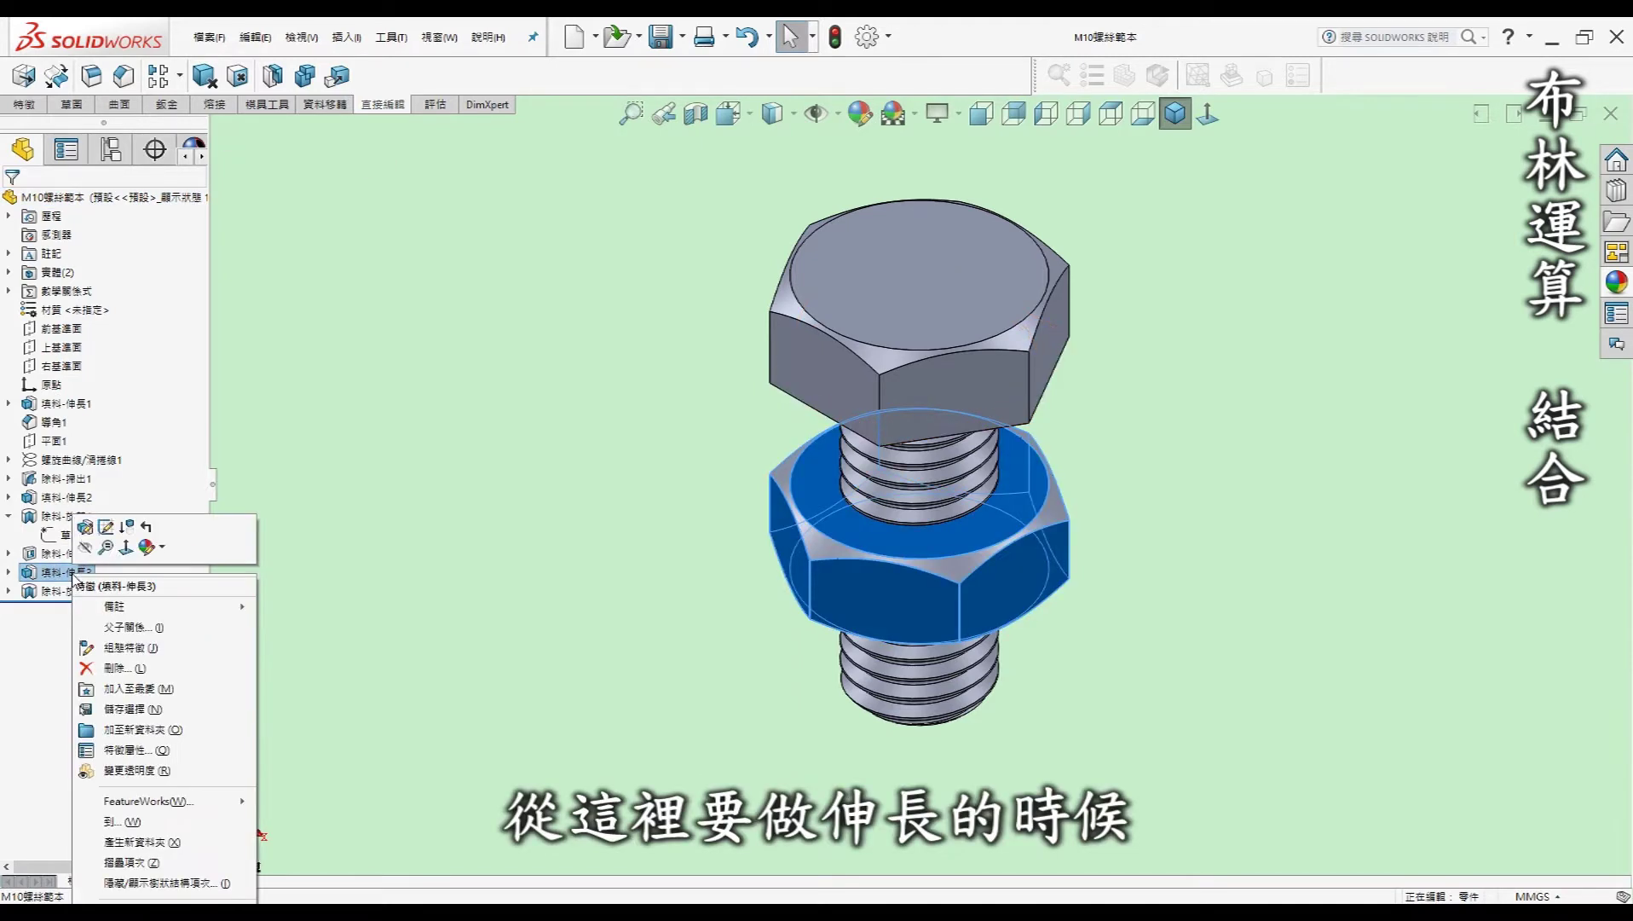
{"action": "left_click", "coordinate": [89, 533]}
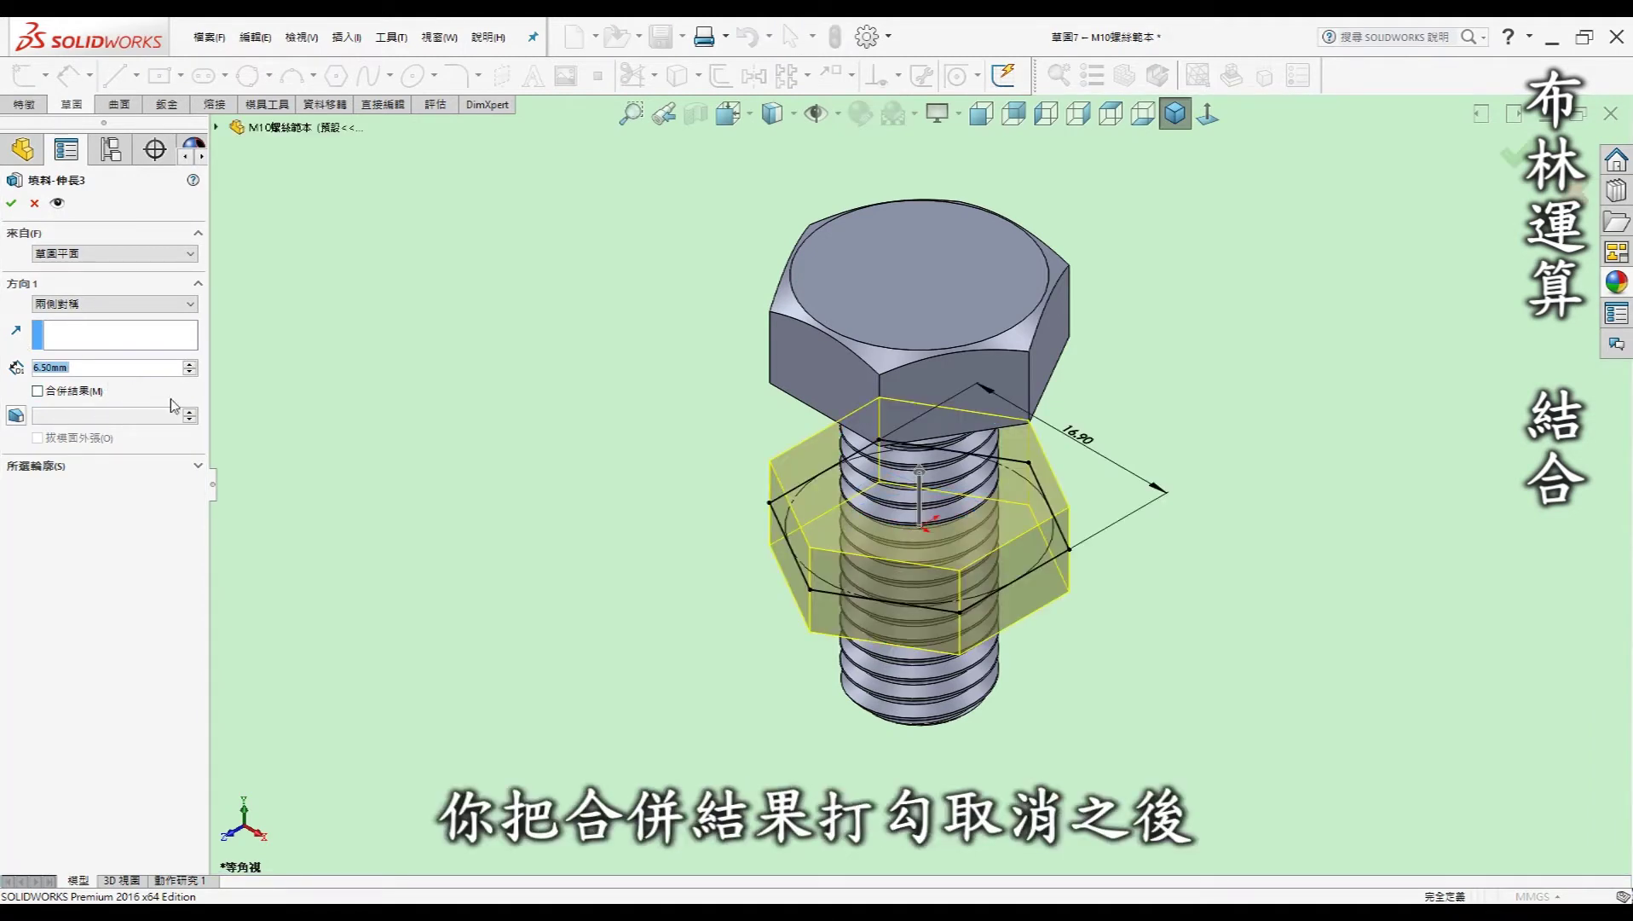
Cancel the 填料-伸長3 edit, leaving Merge result off so the nut stays separate
{"action": "left_click", "coordinate": [34, 203]}
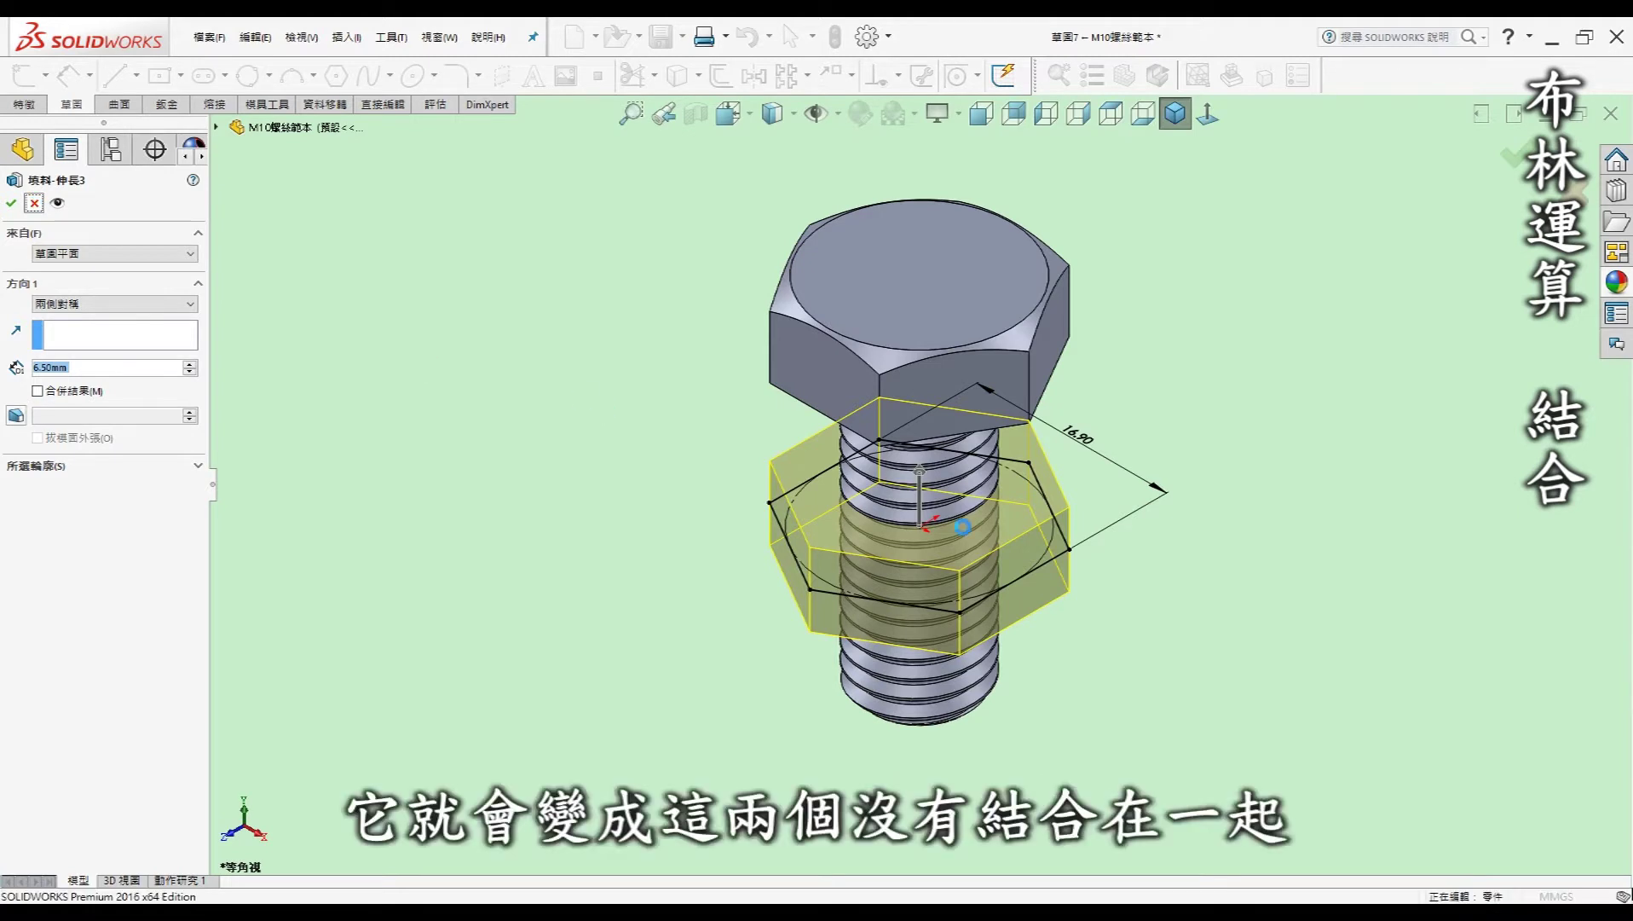
{"action": "key", "text": "Return"}
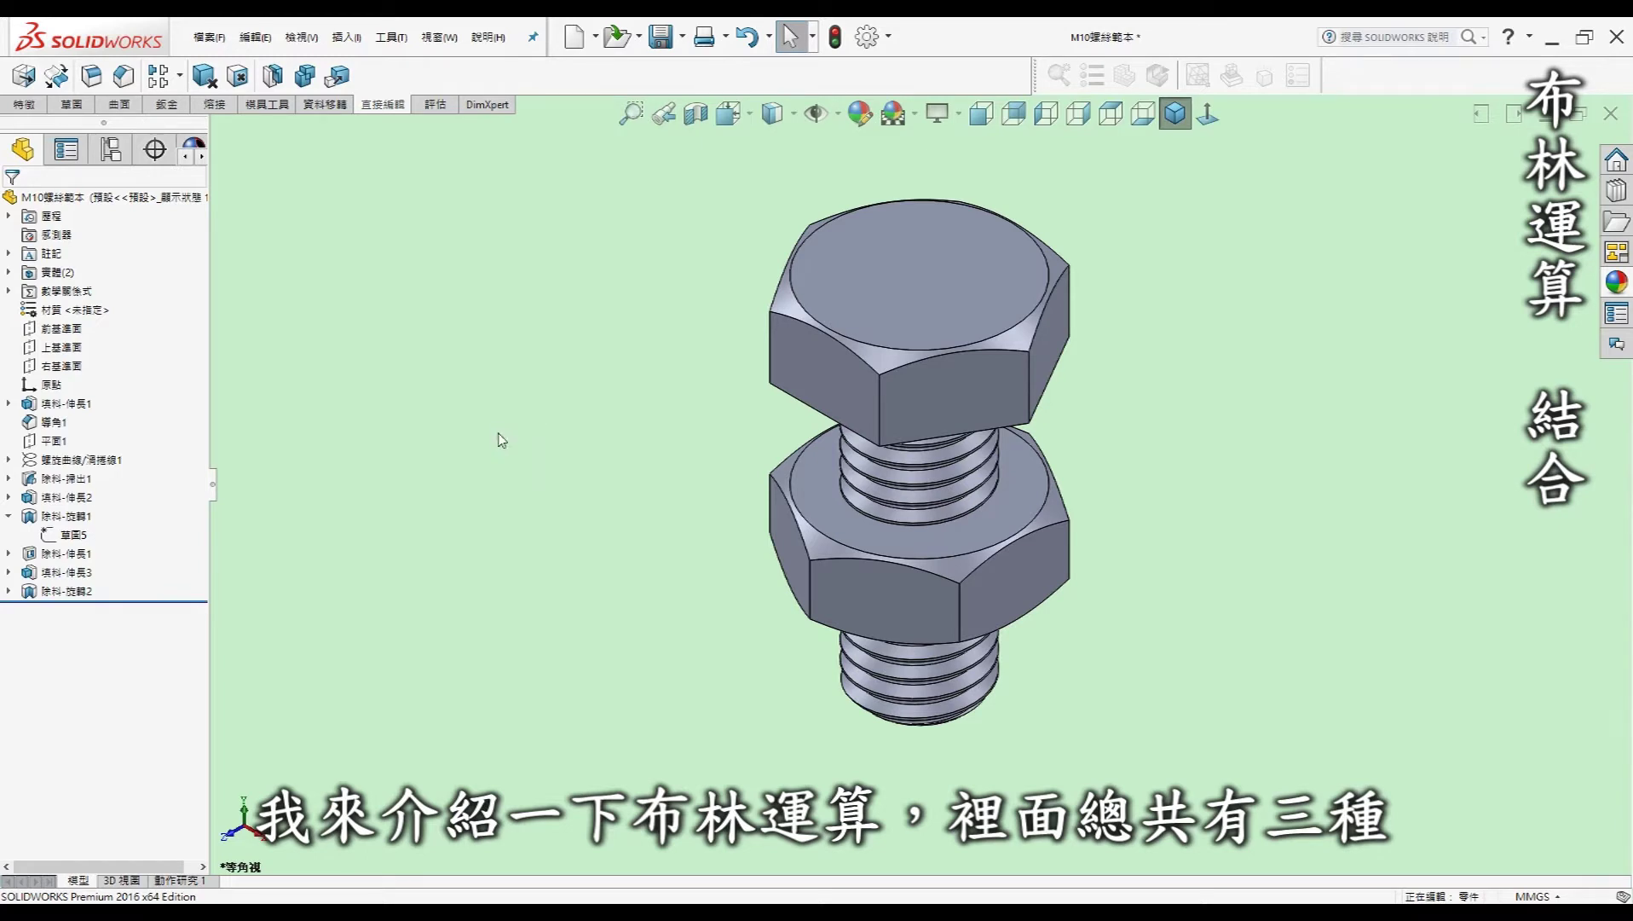
Set up an Add combine of the bolt and nut bodies, toggling Show Preview on and off
{"action": "left_click", "coordinate": [304, 75]}
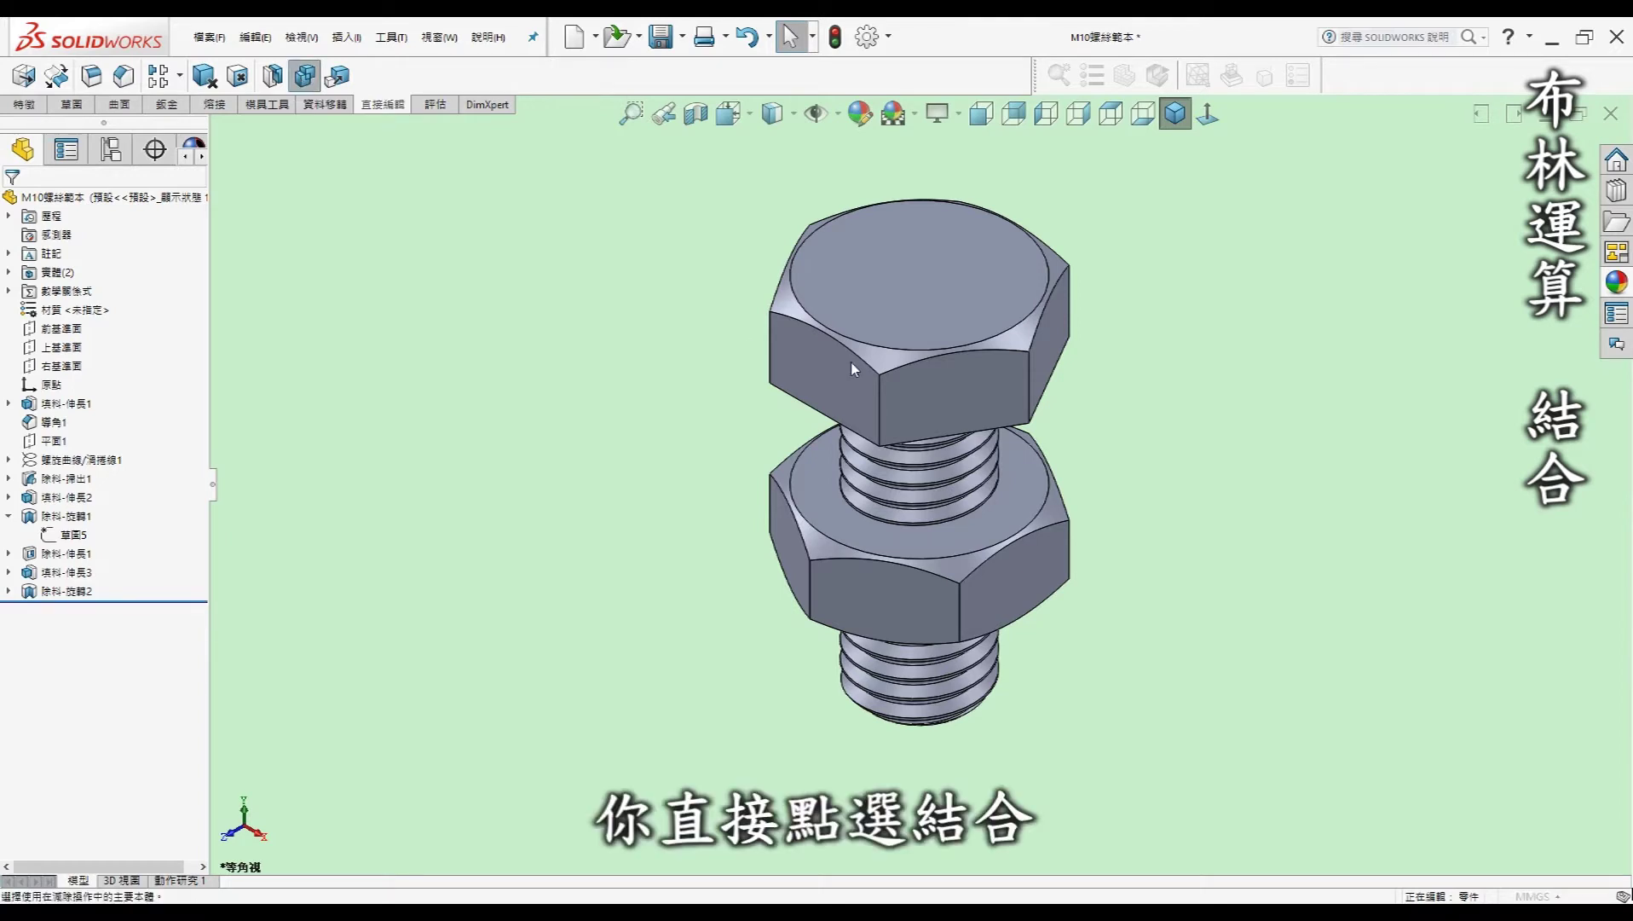
{"action": "left_click", "coordinate": [72, 252]}
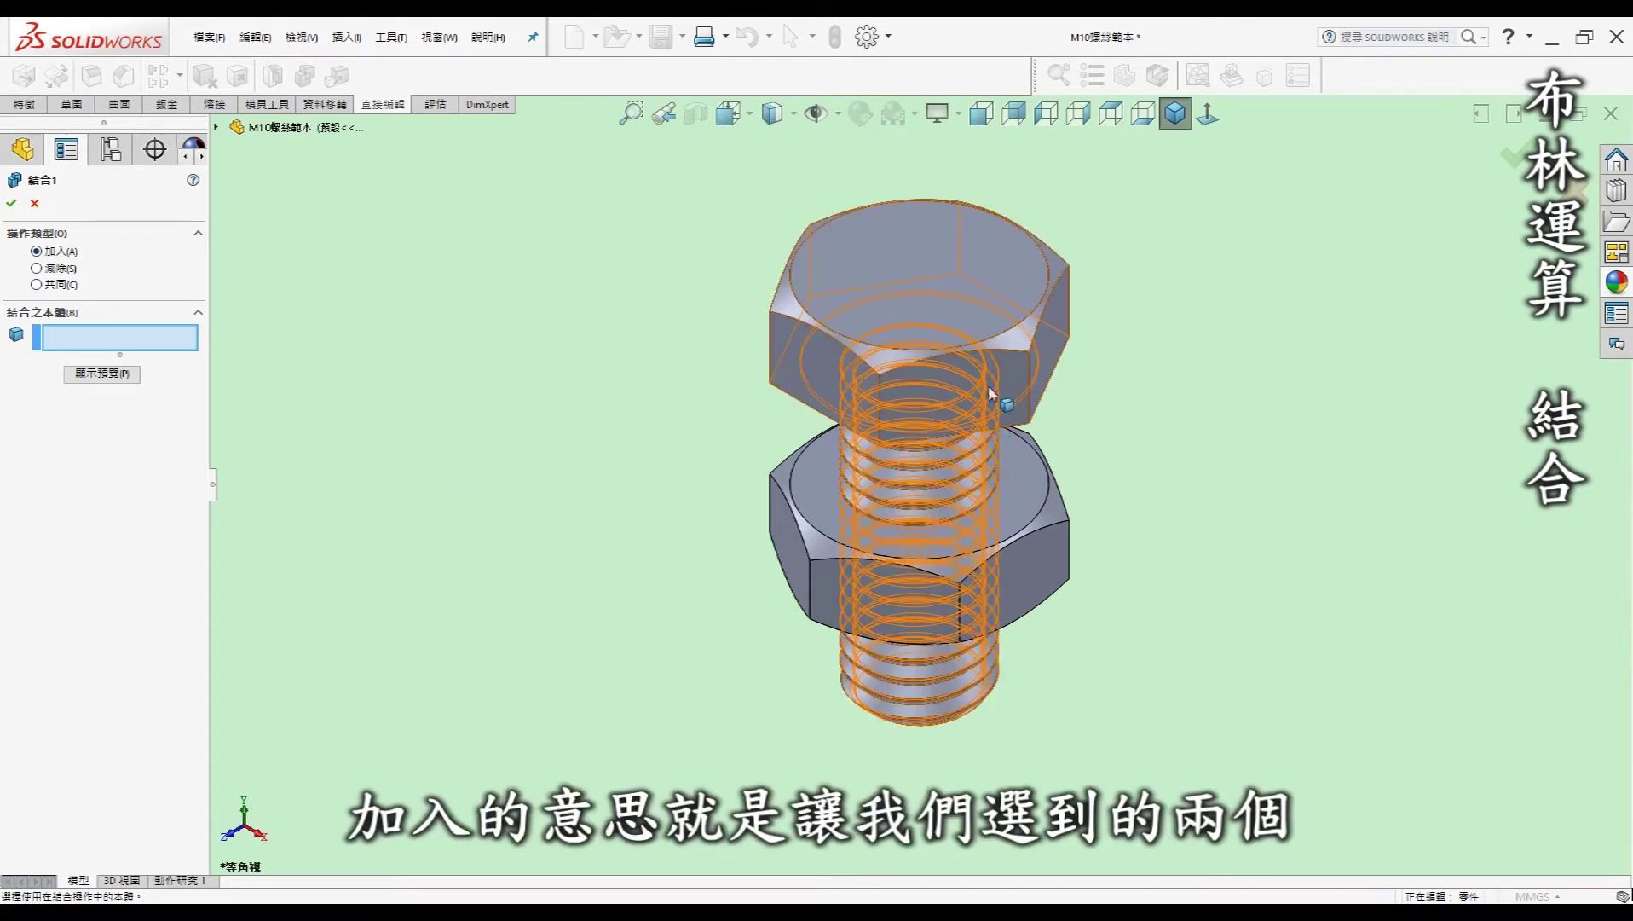
{"action": "left_click", "coordinate": [1045, 491]}
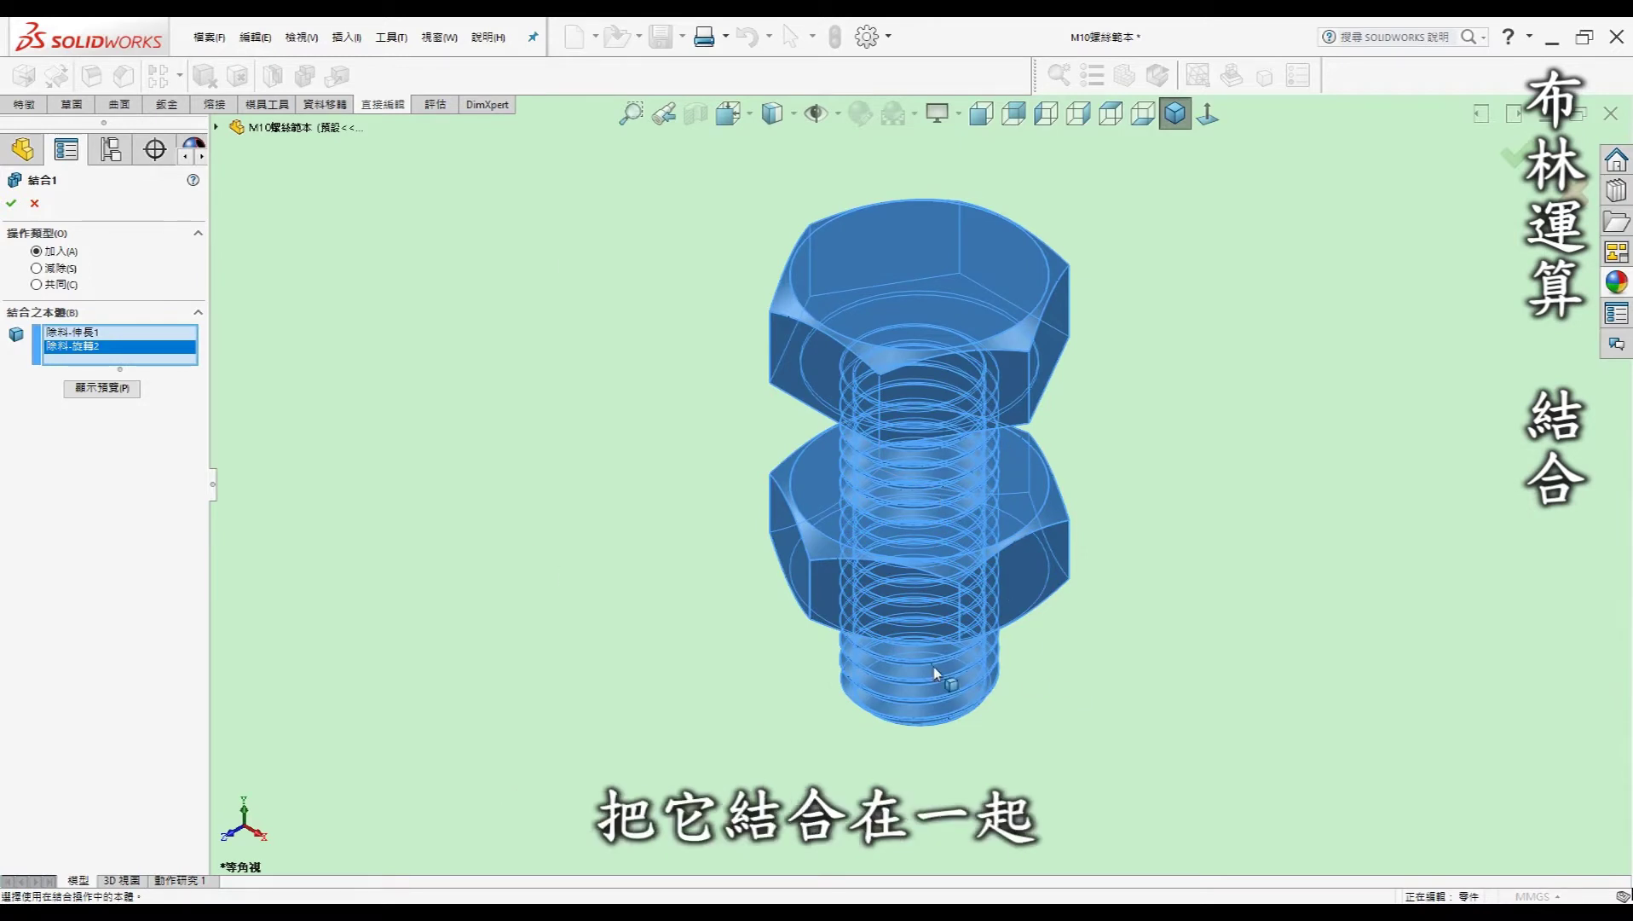
{"action": "left_click", "coordinate": [101, 388]}
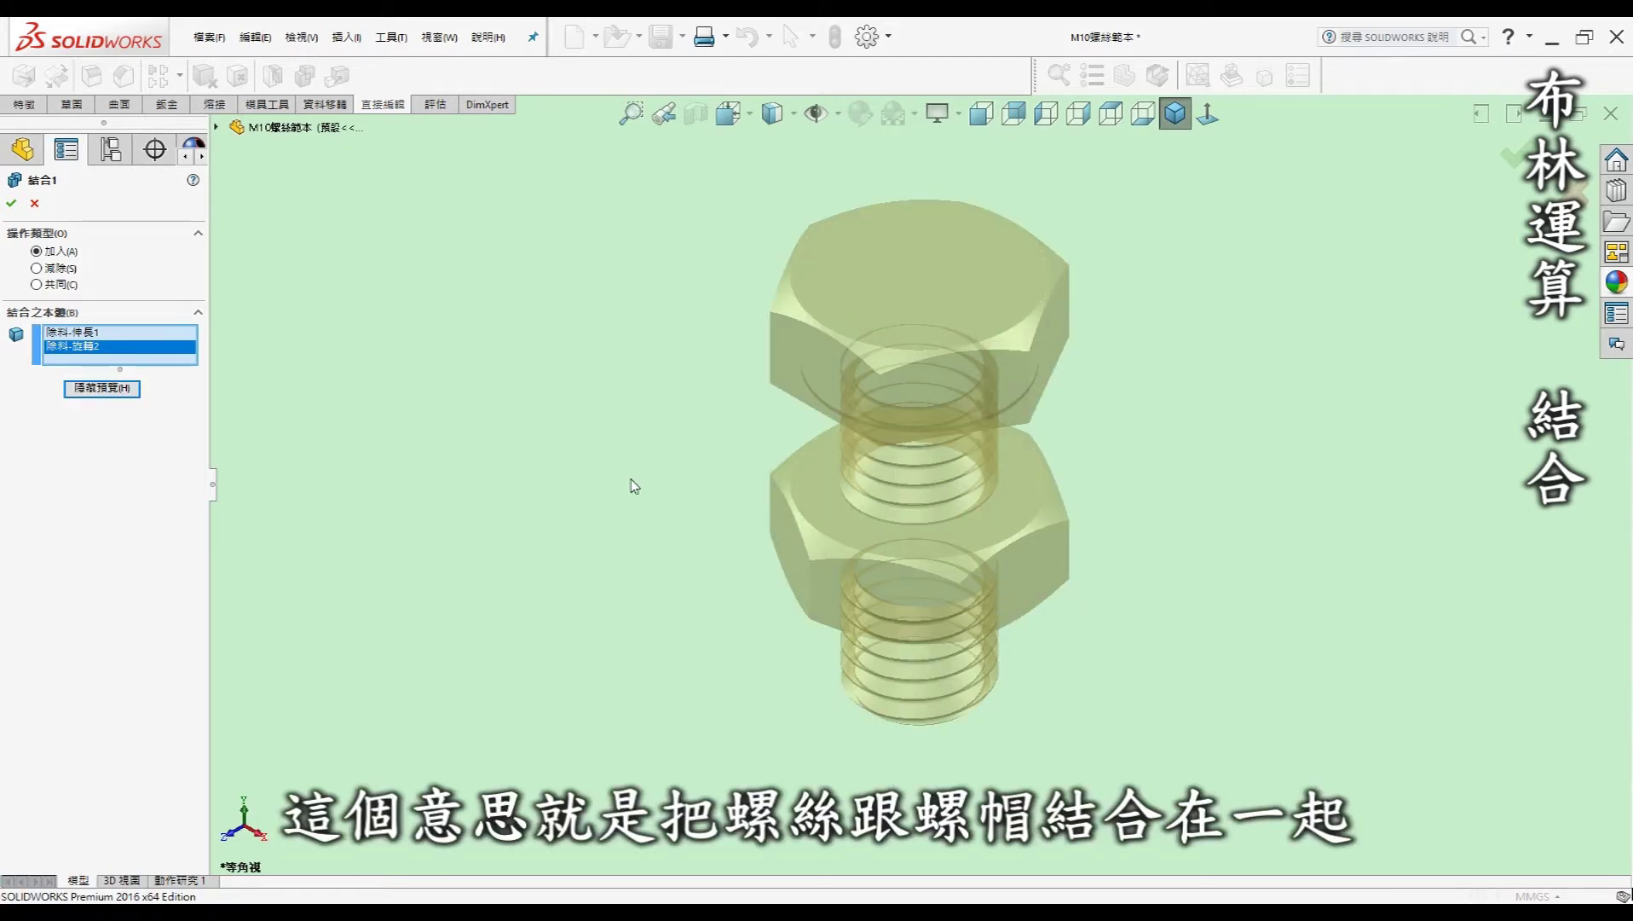
{"action": "left_click", "coordinate": [126, 390]}
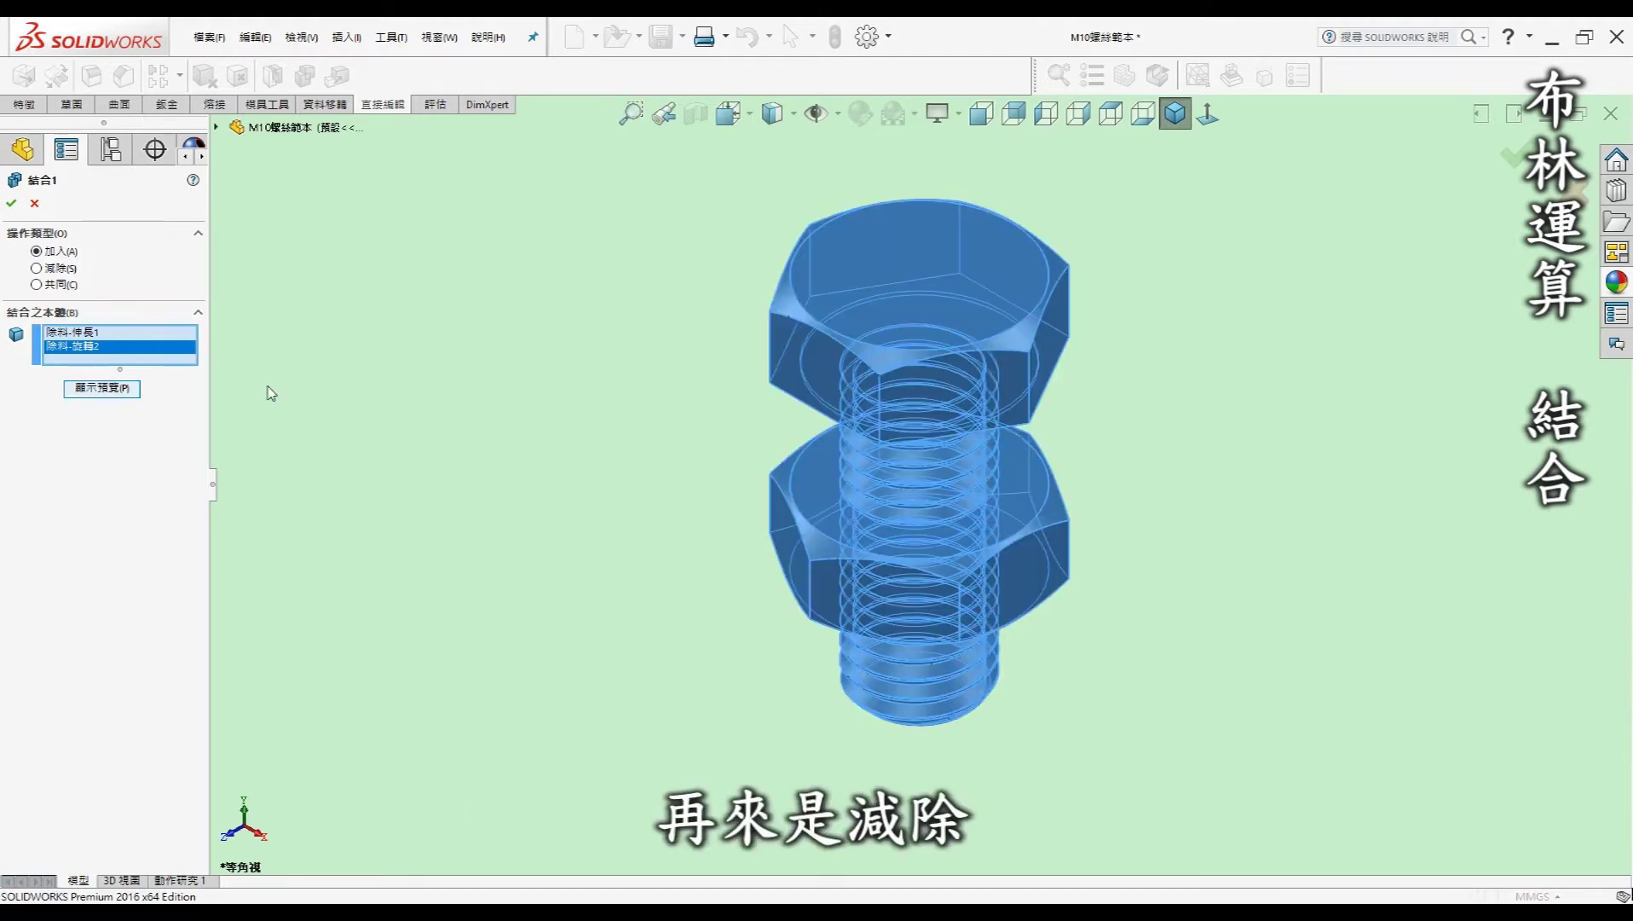
{"action": "left_click", "coordinate": [55, 271]}
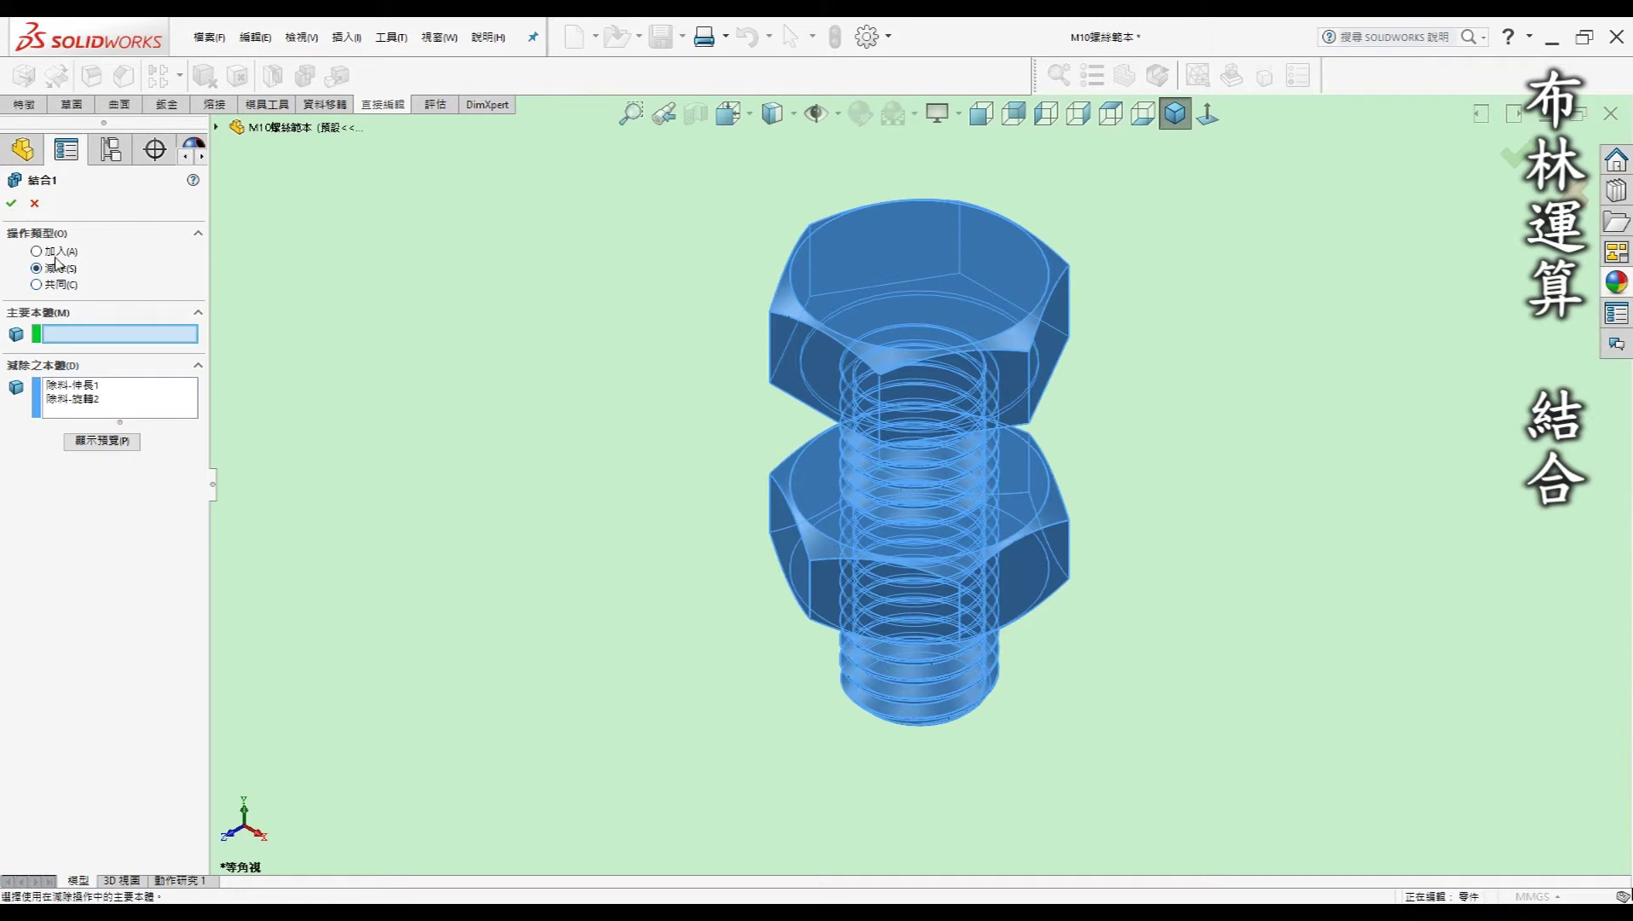
{"action": "left_click", "coordinate": [94, 394]}
{"action": "key", "text": "Delete"}
{"action": "left_click", "coordinate": [85, 392]}
{"action": "key", "text": "Delete"}
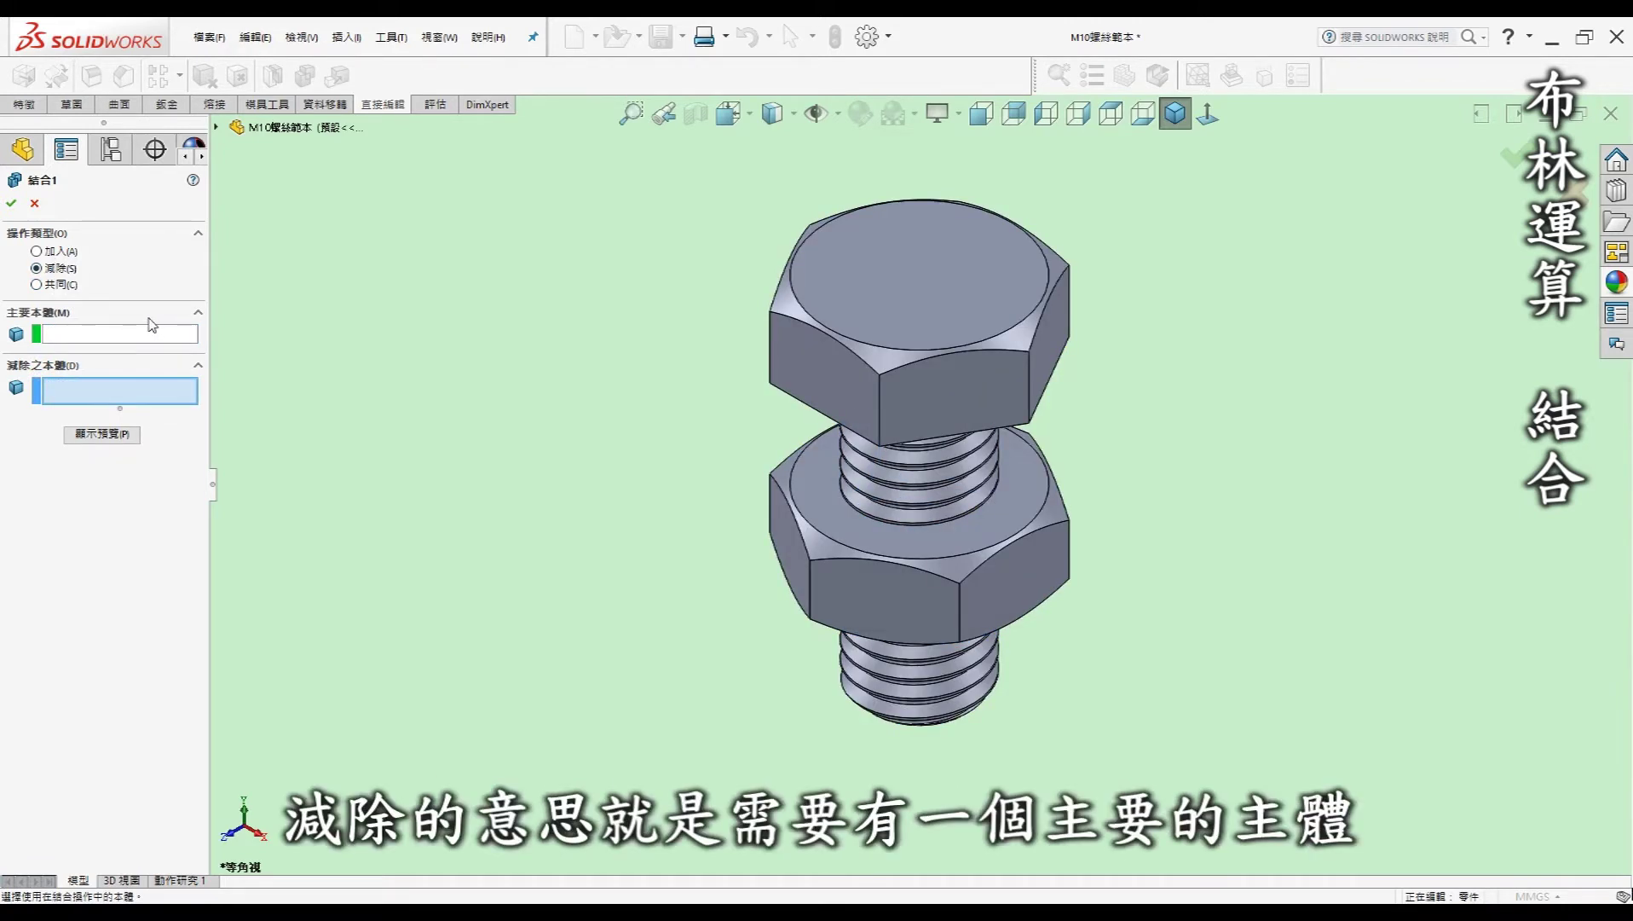
{"action": "left_click", "coordinate": [125, 338]}
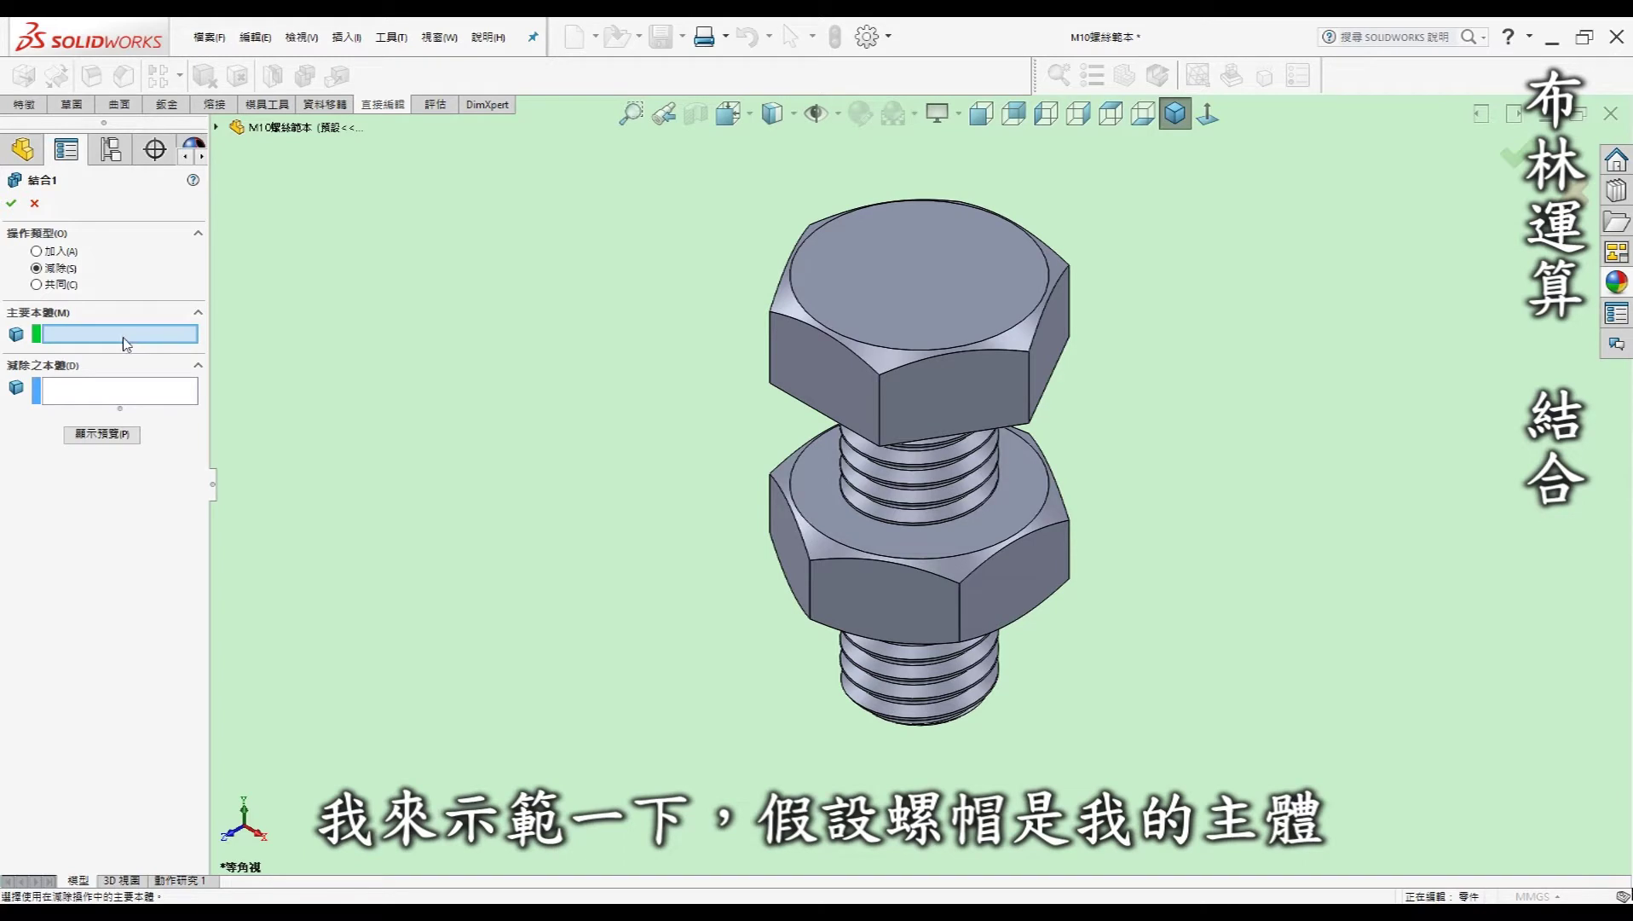
{"action": "left_click", "coordinate": [891, 584]}
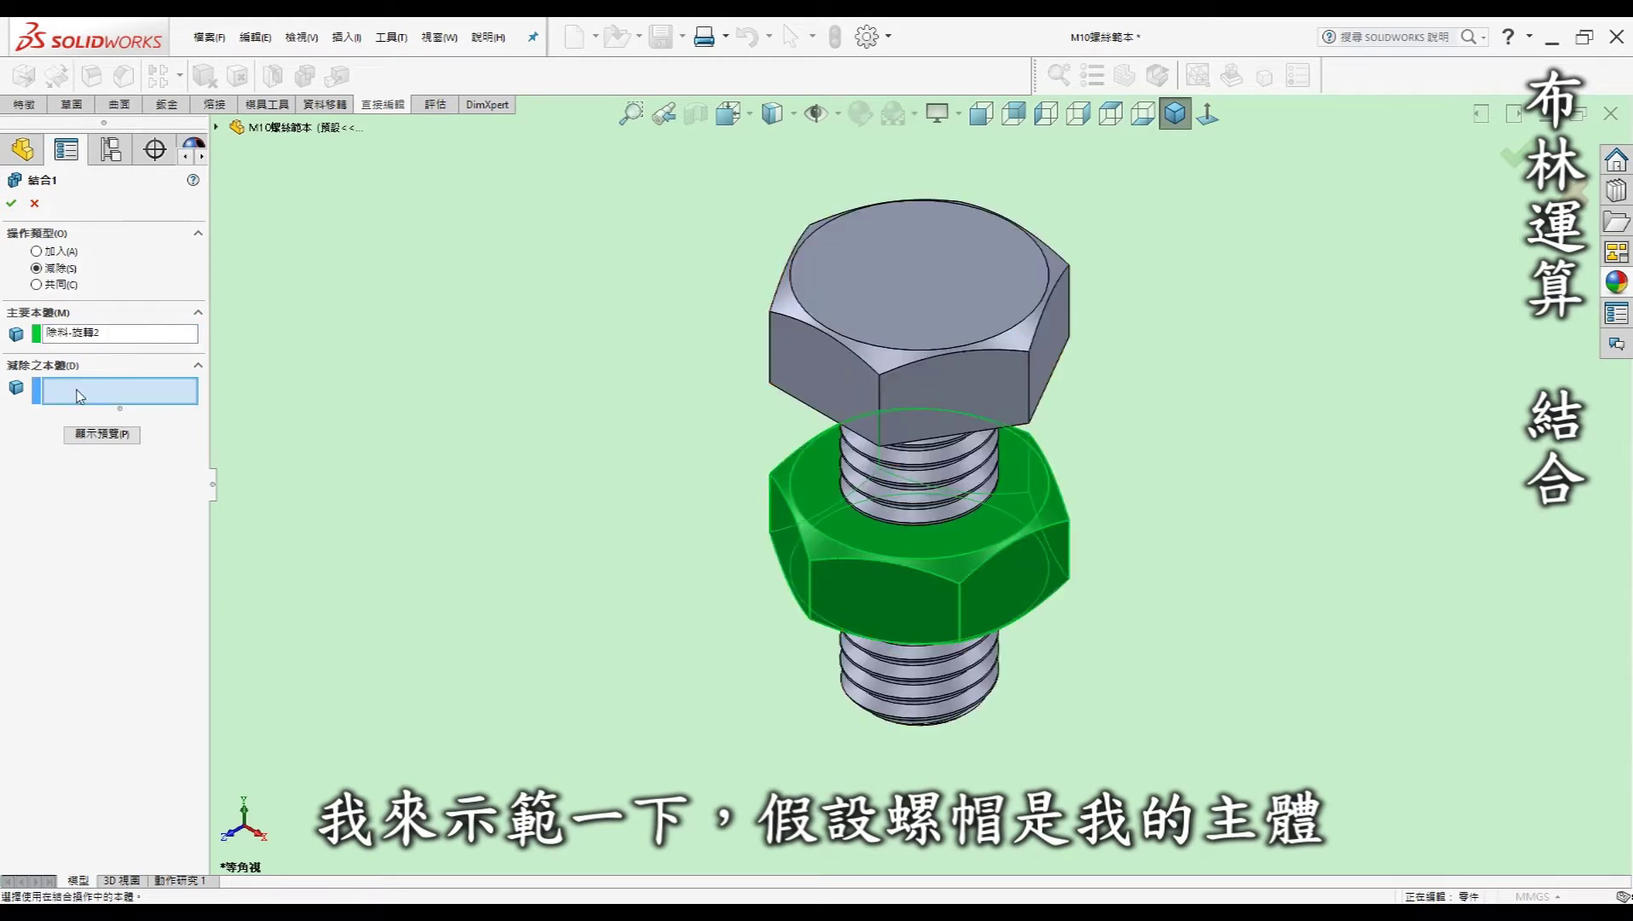
{"action": "left_click", "coordinate": [1048, 350]}
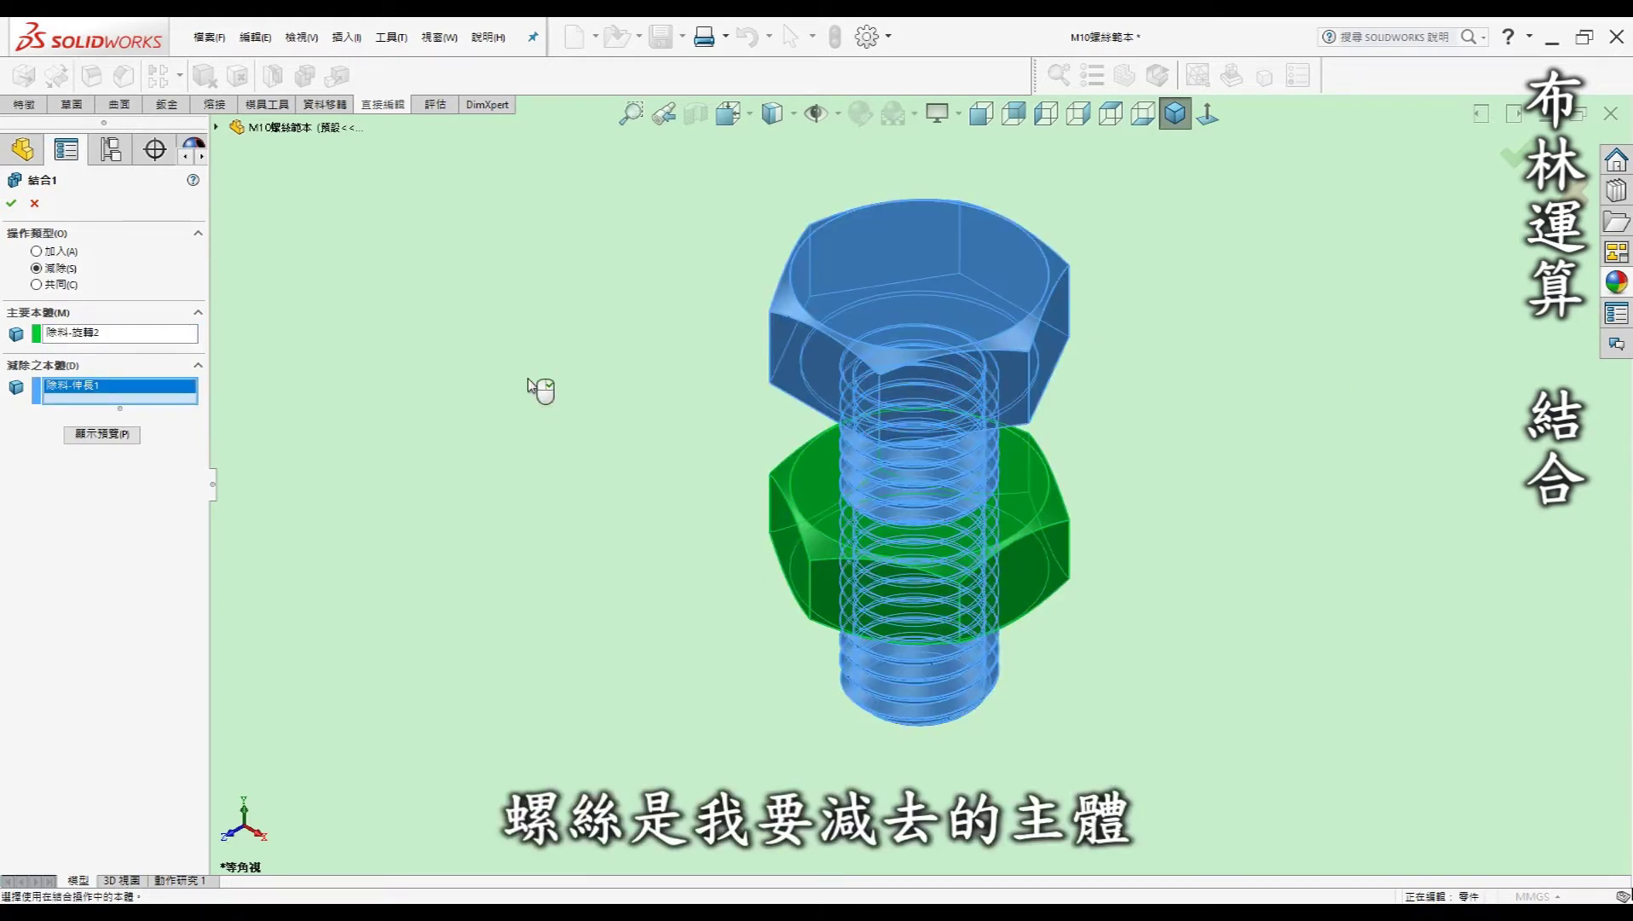
{"action": "left_click", "coordinate": [114, 443]}
{"action": "scroll", "coordinate": [871, 473], "scroll_direction": "down", "scroll_amount": 2}
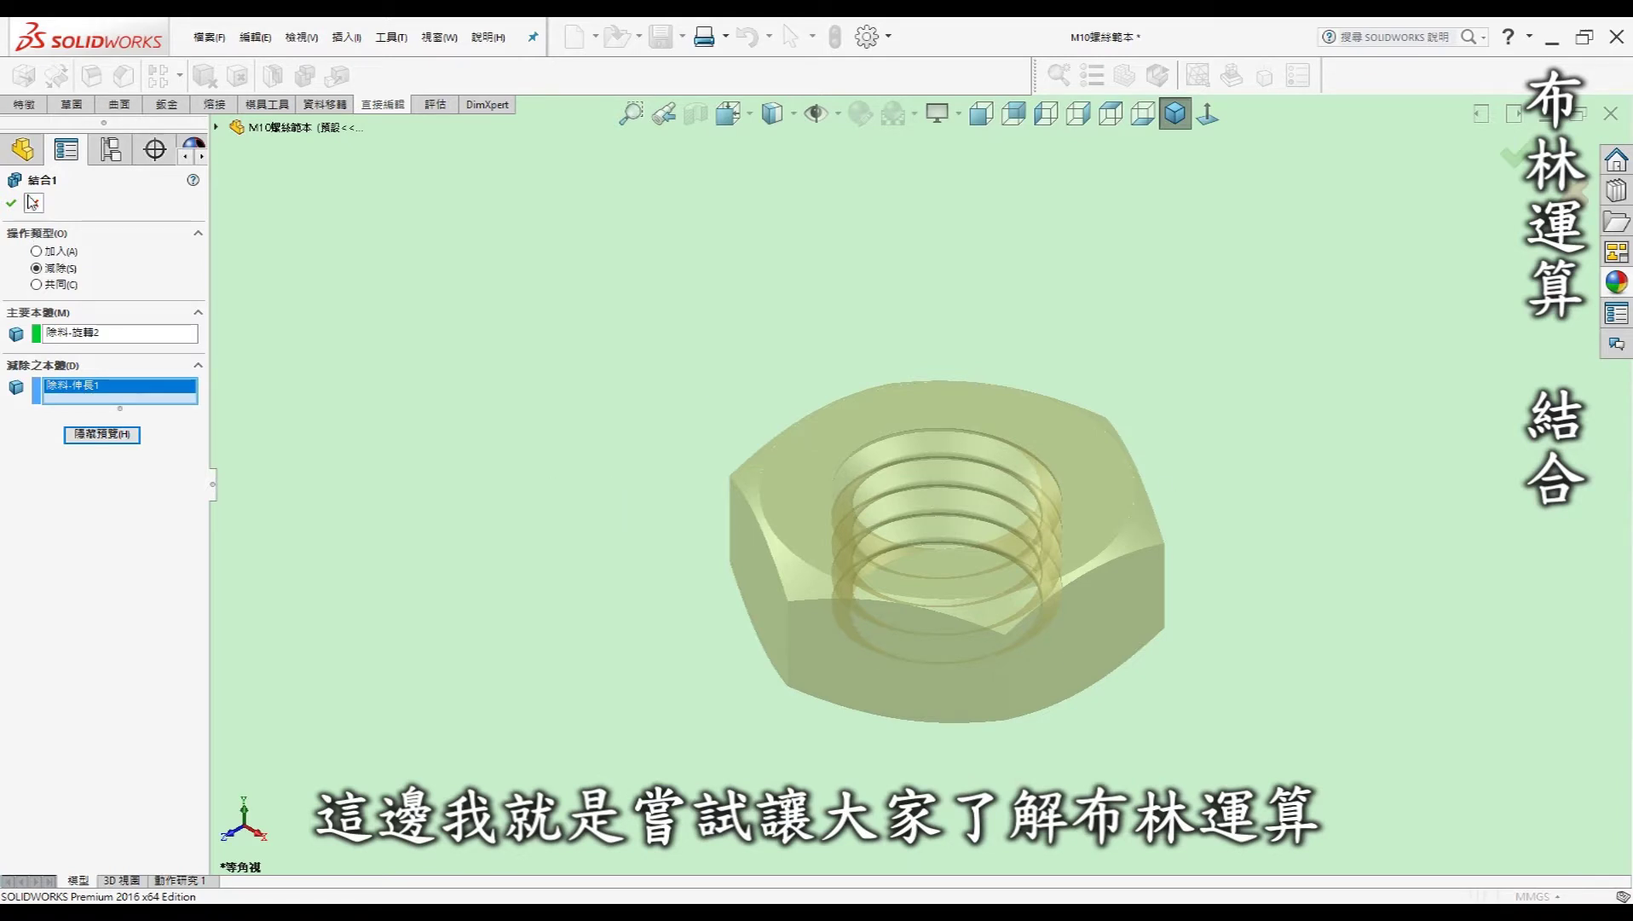
{"action": "left_click", "coordinate": [125, 436]}
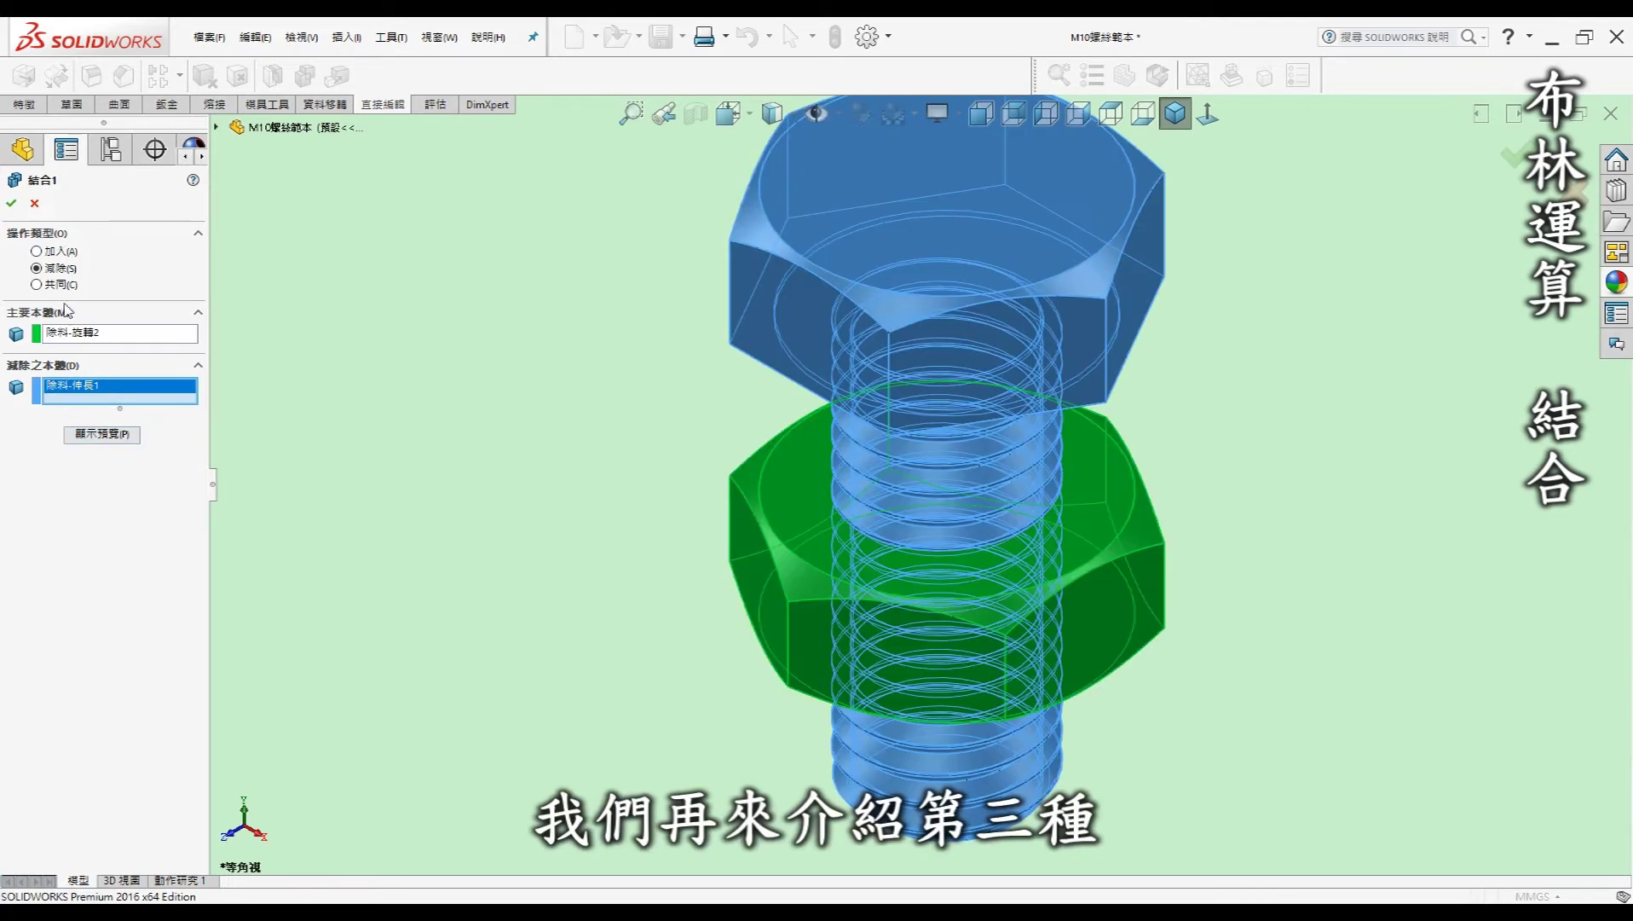
{"action": "left_click", "coordinate": [109, 338]}
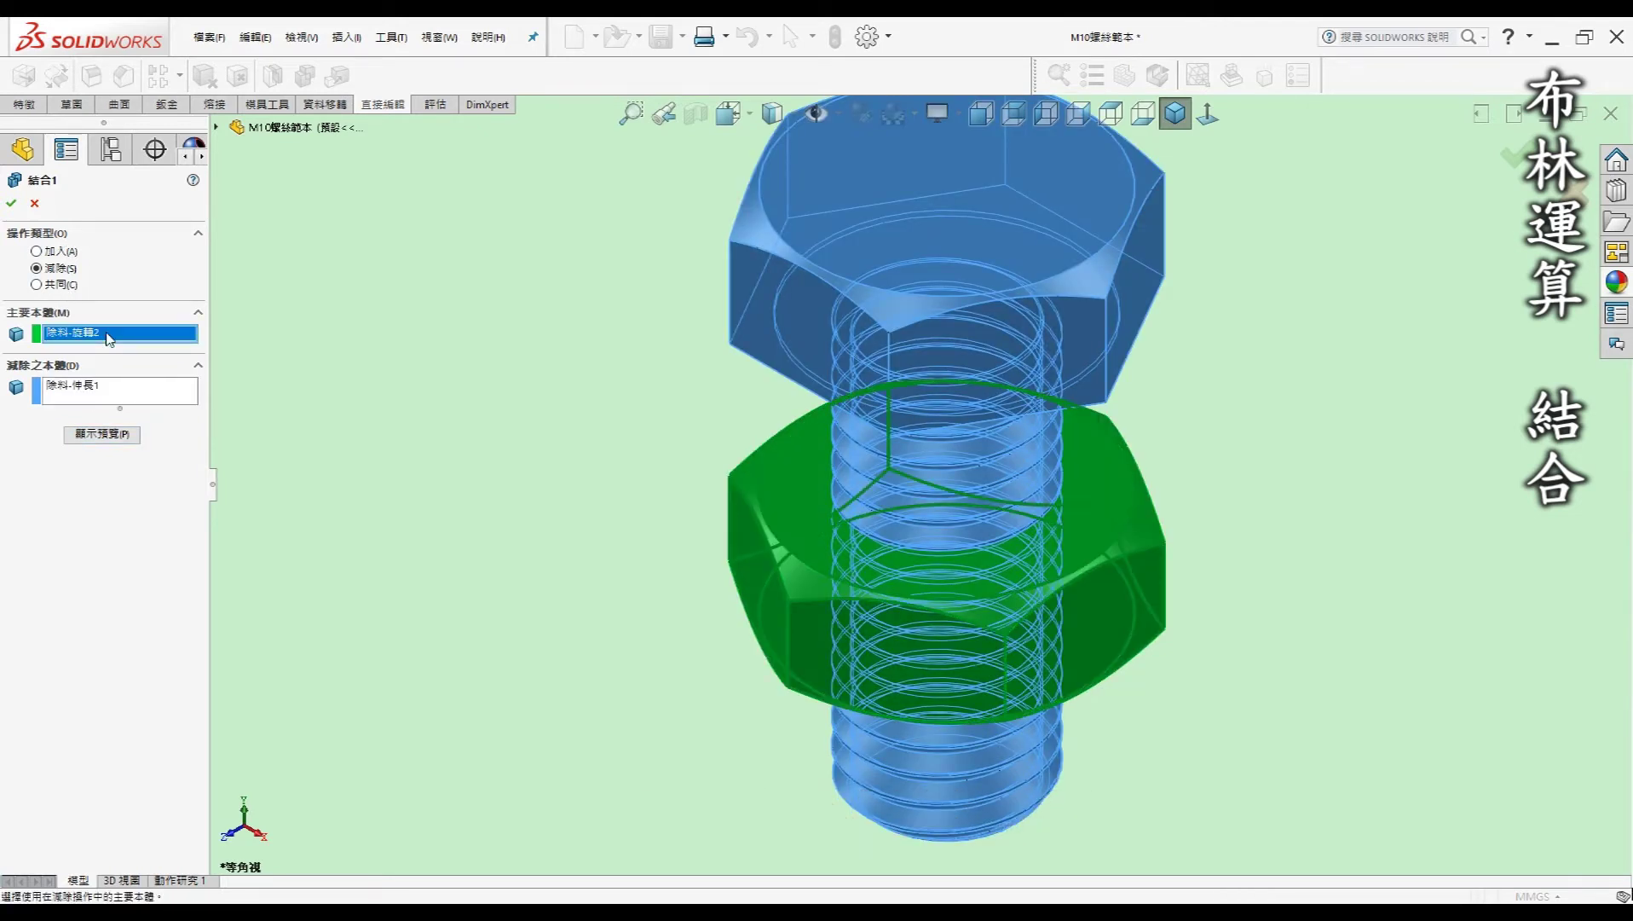
{"action": "key", "text": "Delete"}
{"action": "left_click", "coordinate": [95, 389]}
{"action": "key", "text": "Delete"}
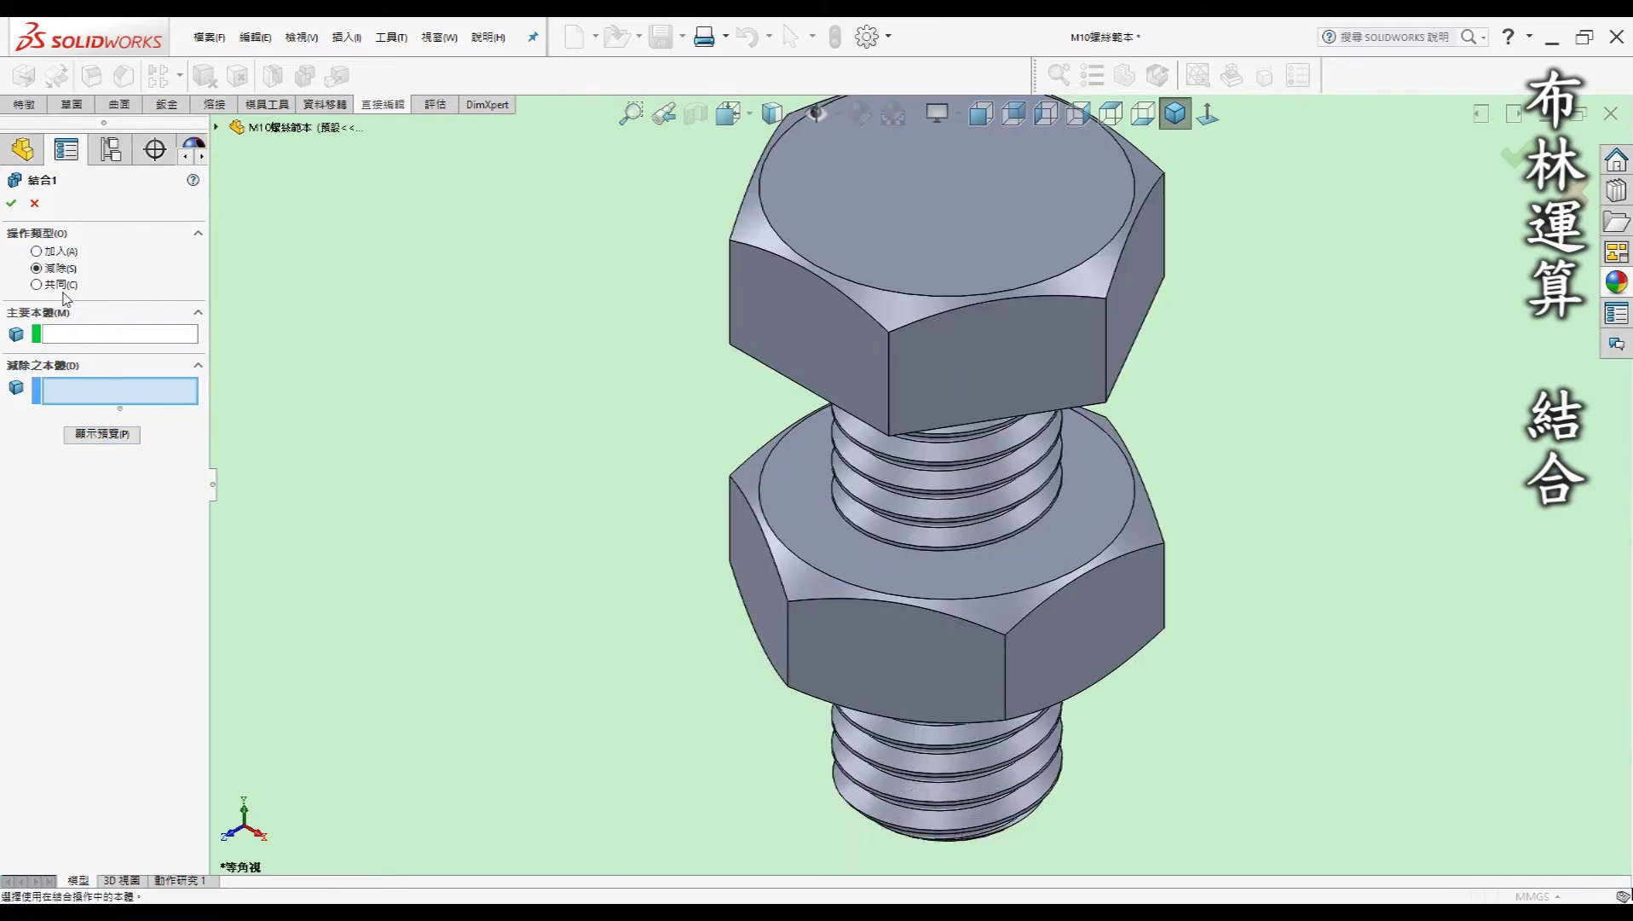
Preview a Common combine of the bolt and nut, then cancel it
{"action": "left_click", "coordinate": [63, 286]}
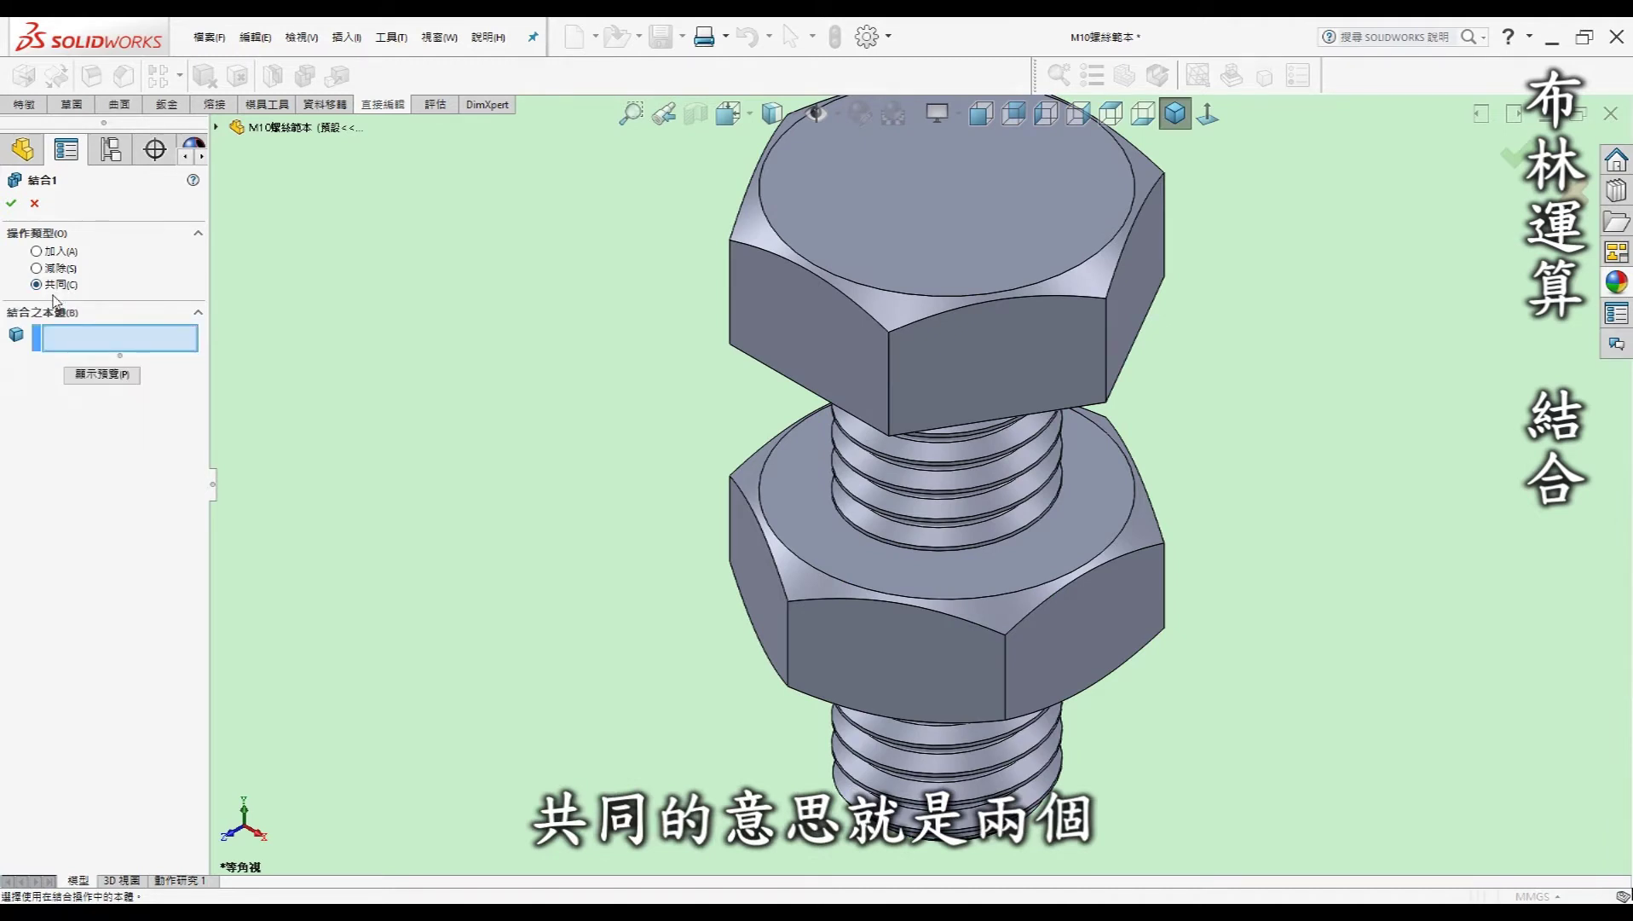
{"action": "left_click", "coordinate": [767, 332]}
{"action": "left_click", "coordinate": [811, 463]}
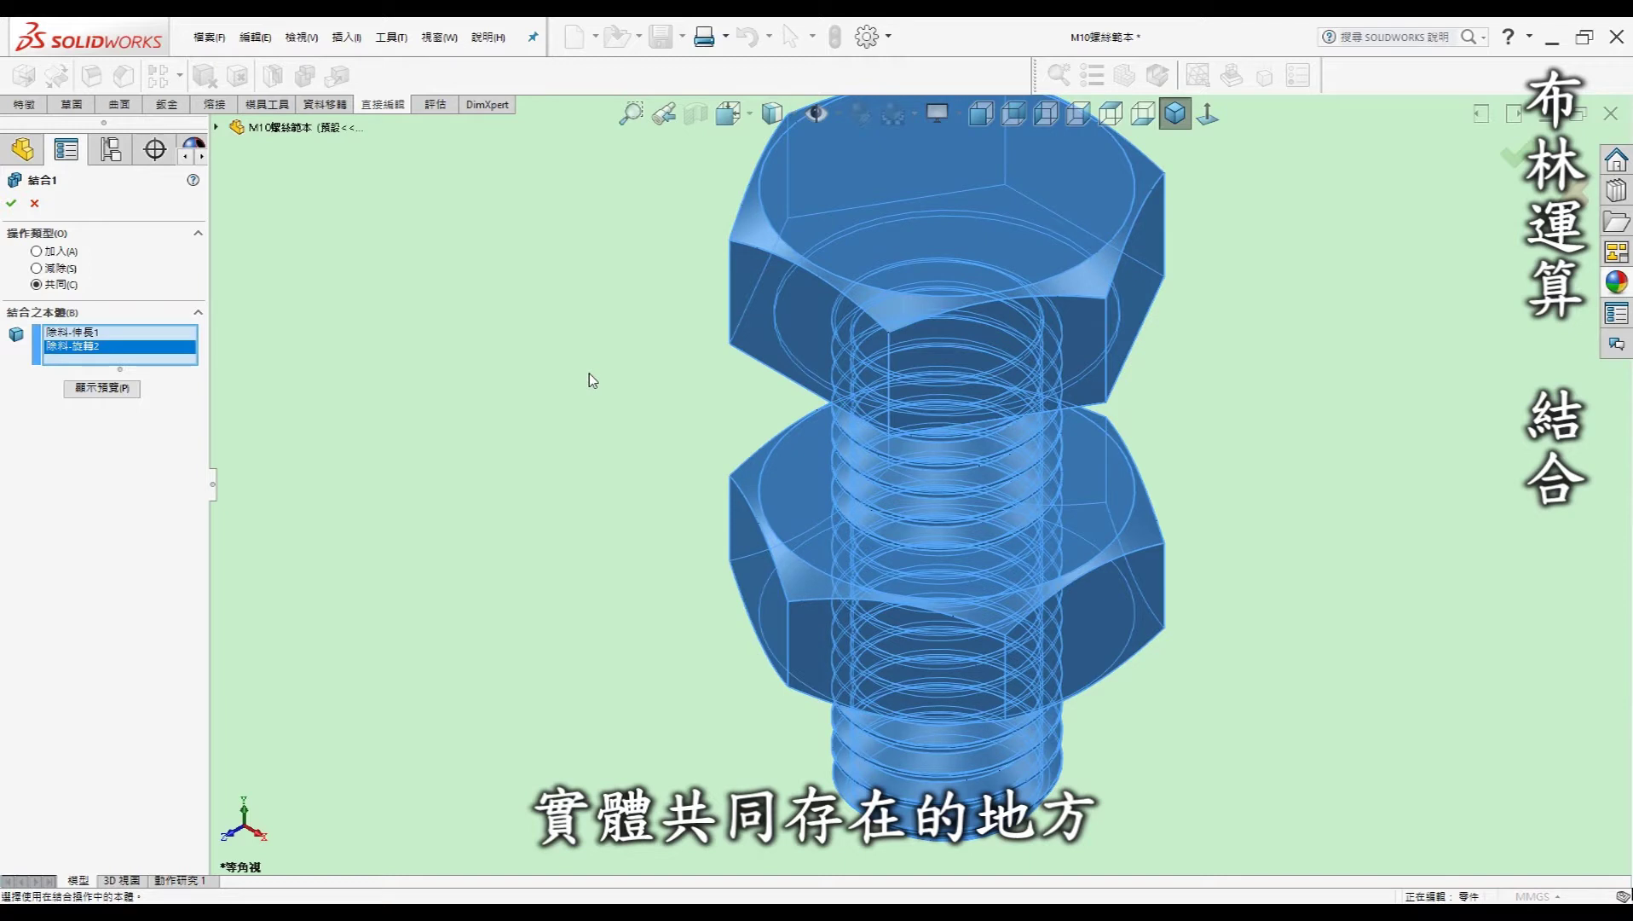
{"action": "left_click", "coordinate": [132, 390]}
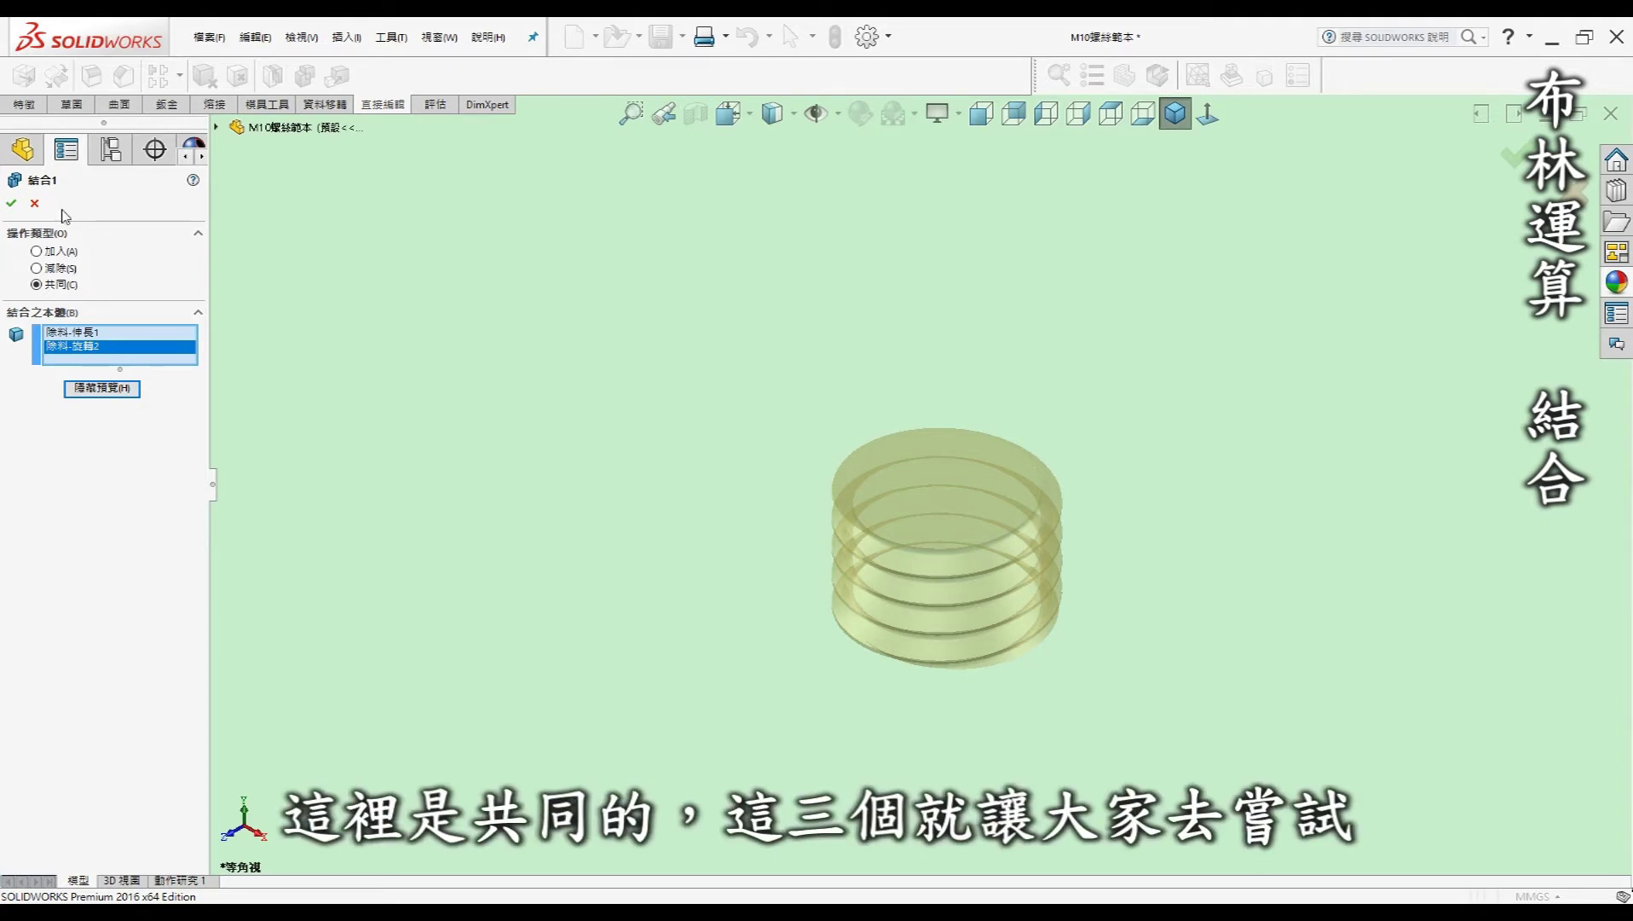
{"action": "left_click", "coordinate": [34, 204]}
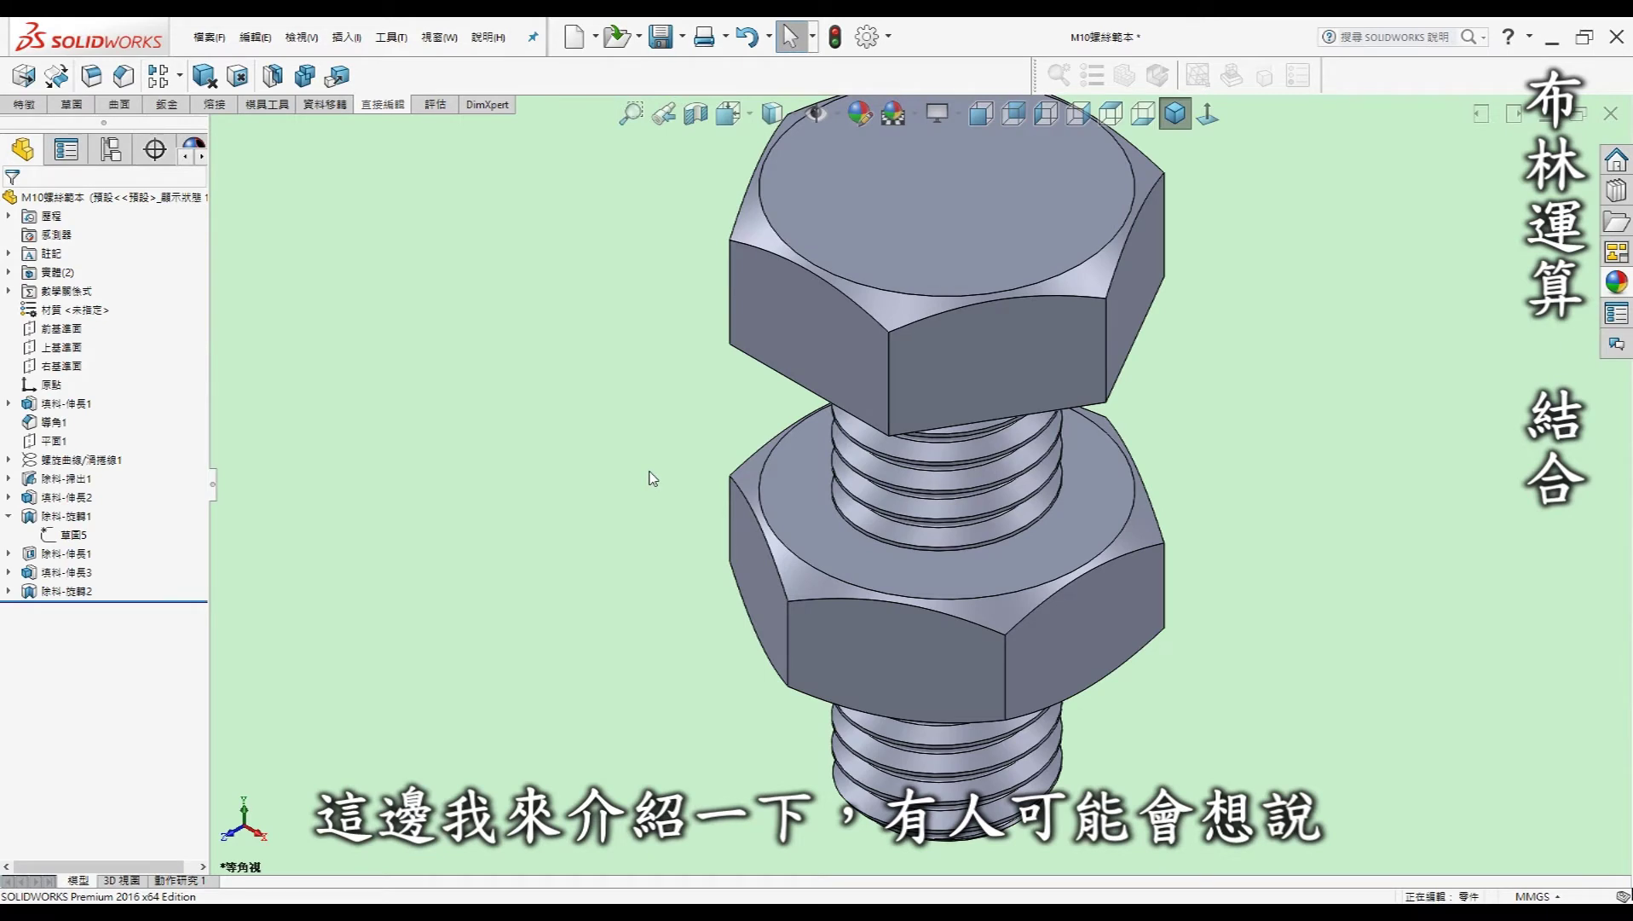
{"action": "scroll", "coordinate": [653, 475], "scroll_direction": "up", "scroll_amount": 2}
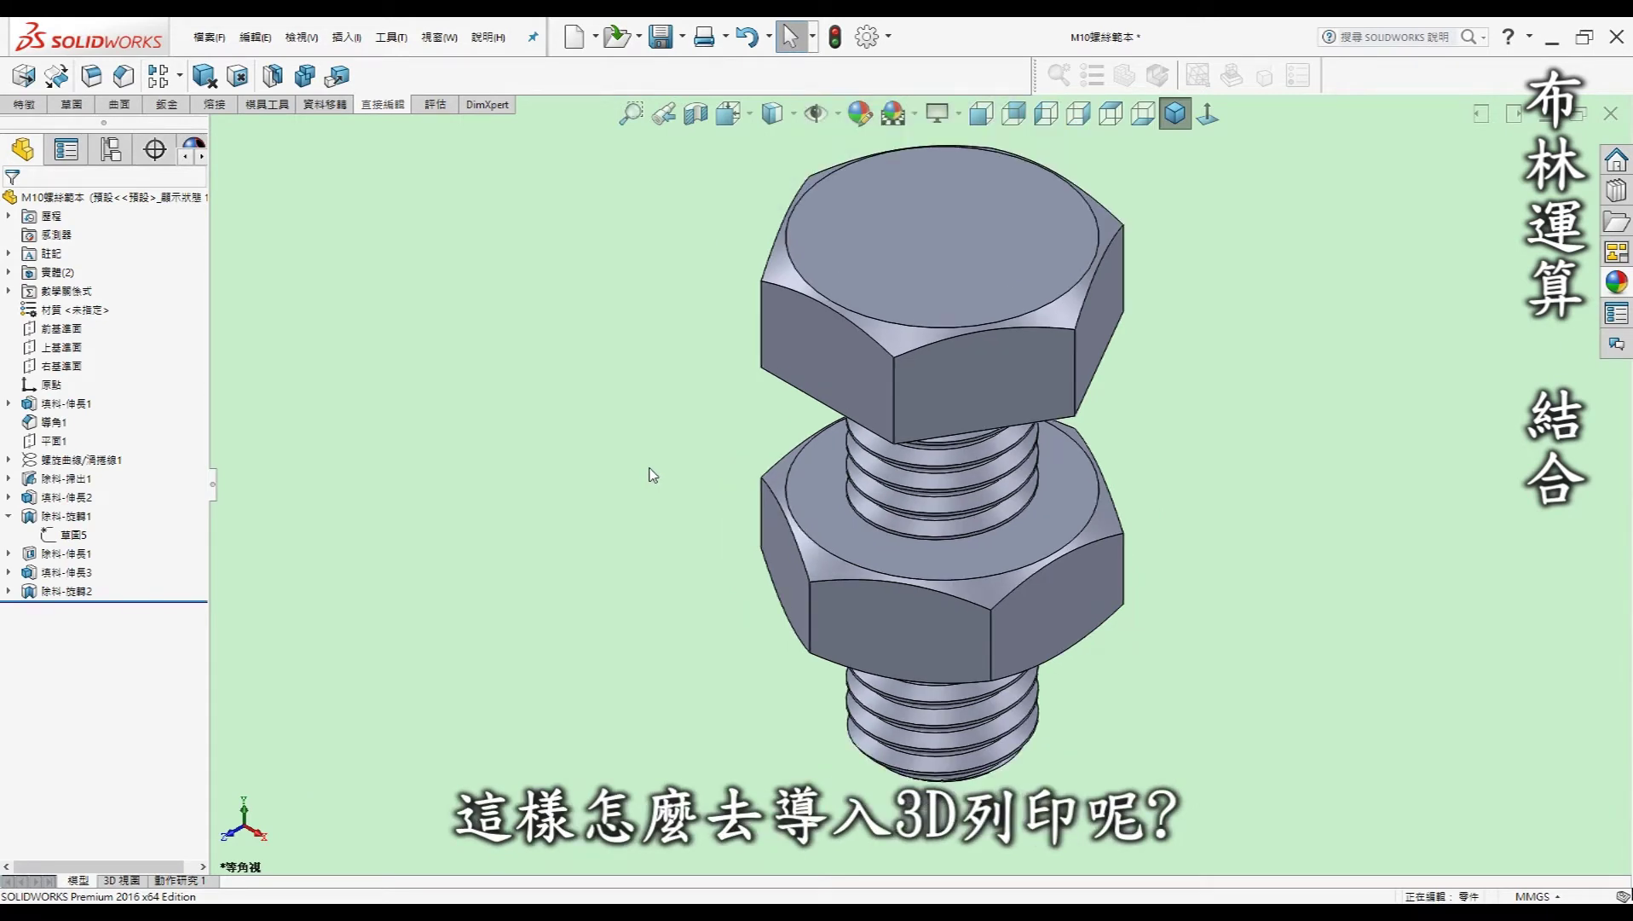
{"action": "scroll", "coordinate": [714, 462], "scroll_direction": "up", "scroll_amount": 2}
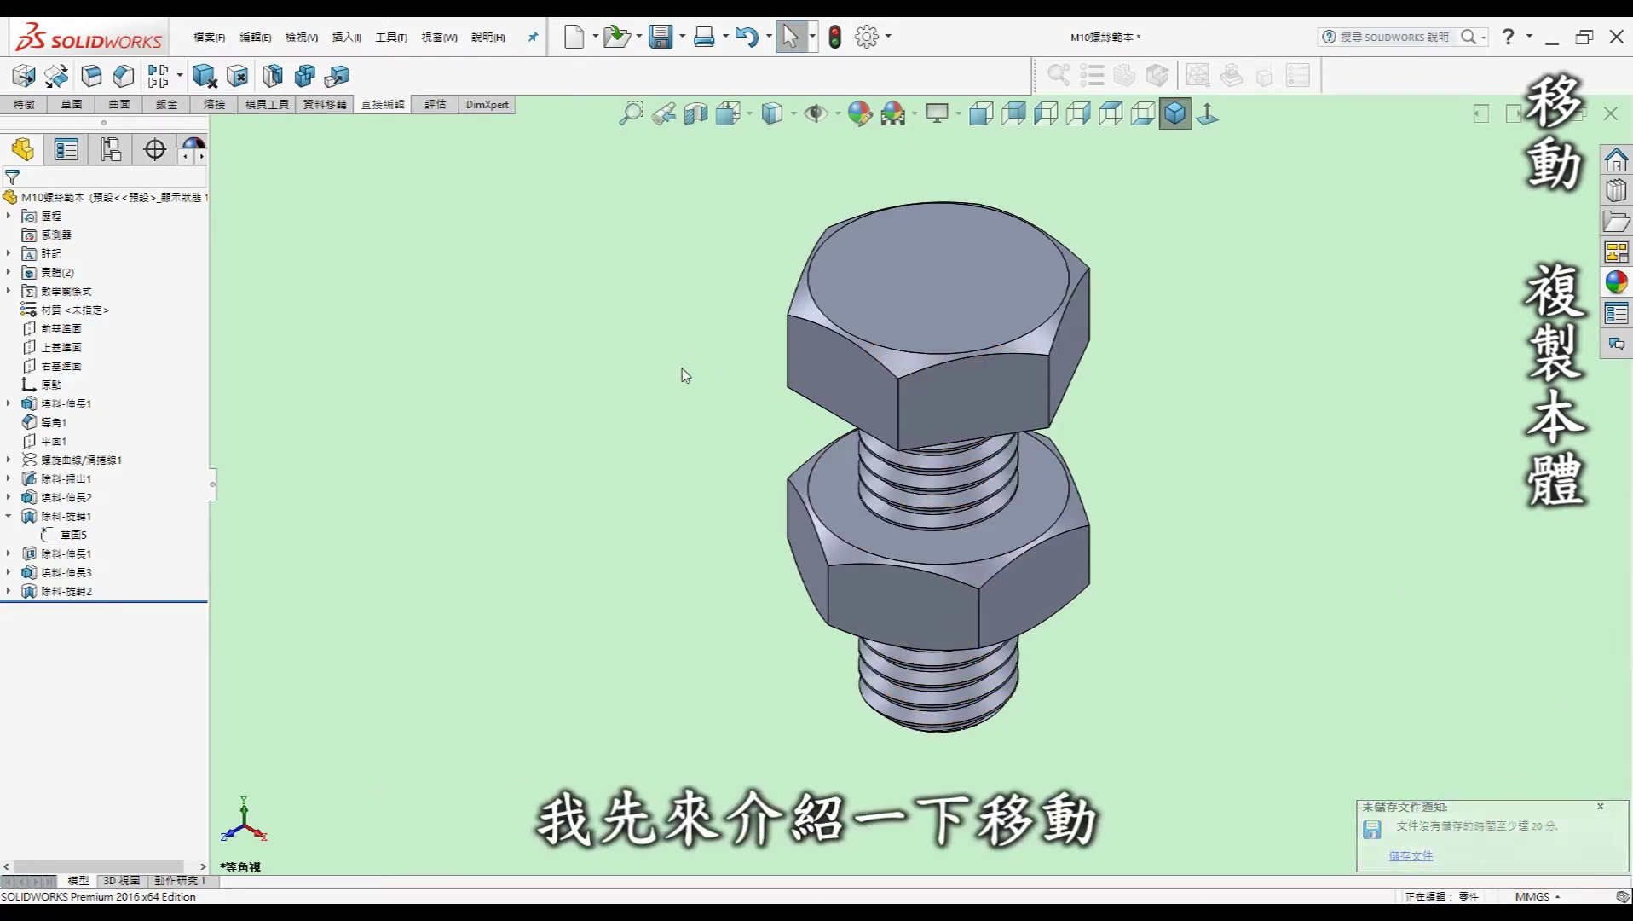
Move the nut body about 32 mm down along Y with Move/Copy Bodies
{"action": "left_click", "coordinate": [59, 86]}
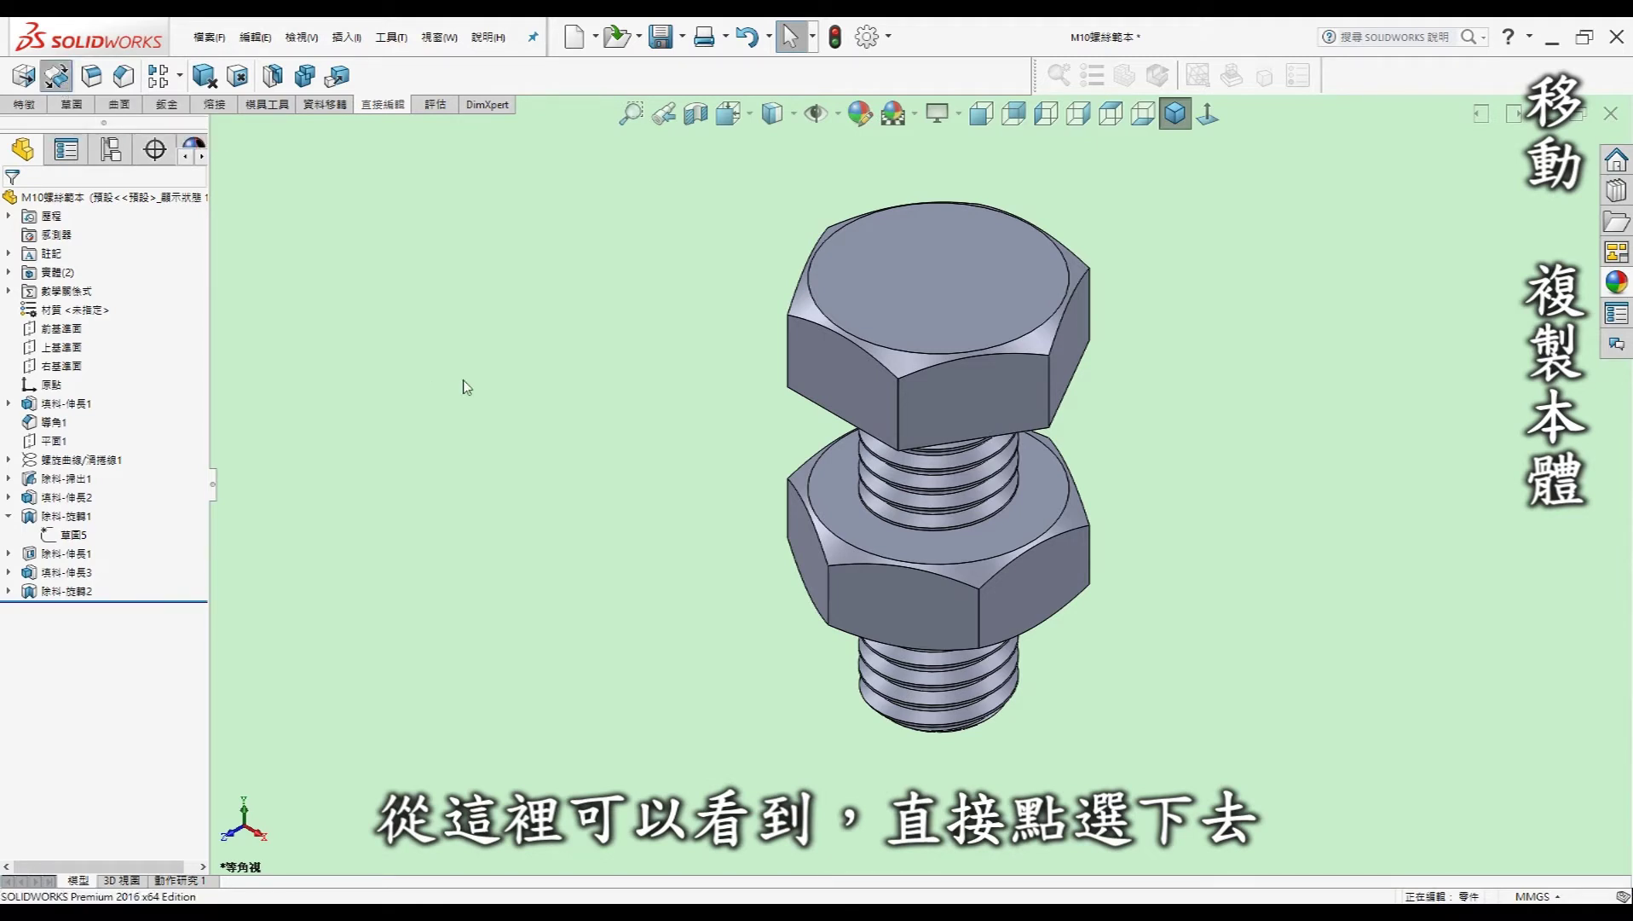
{"action": "left_click", "coordinate": [43, 75]}
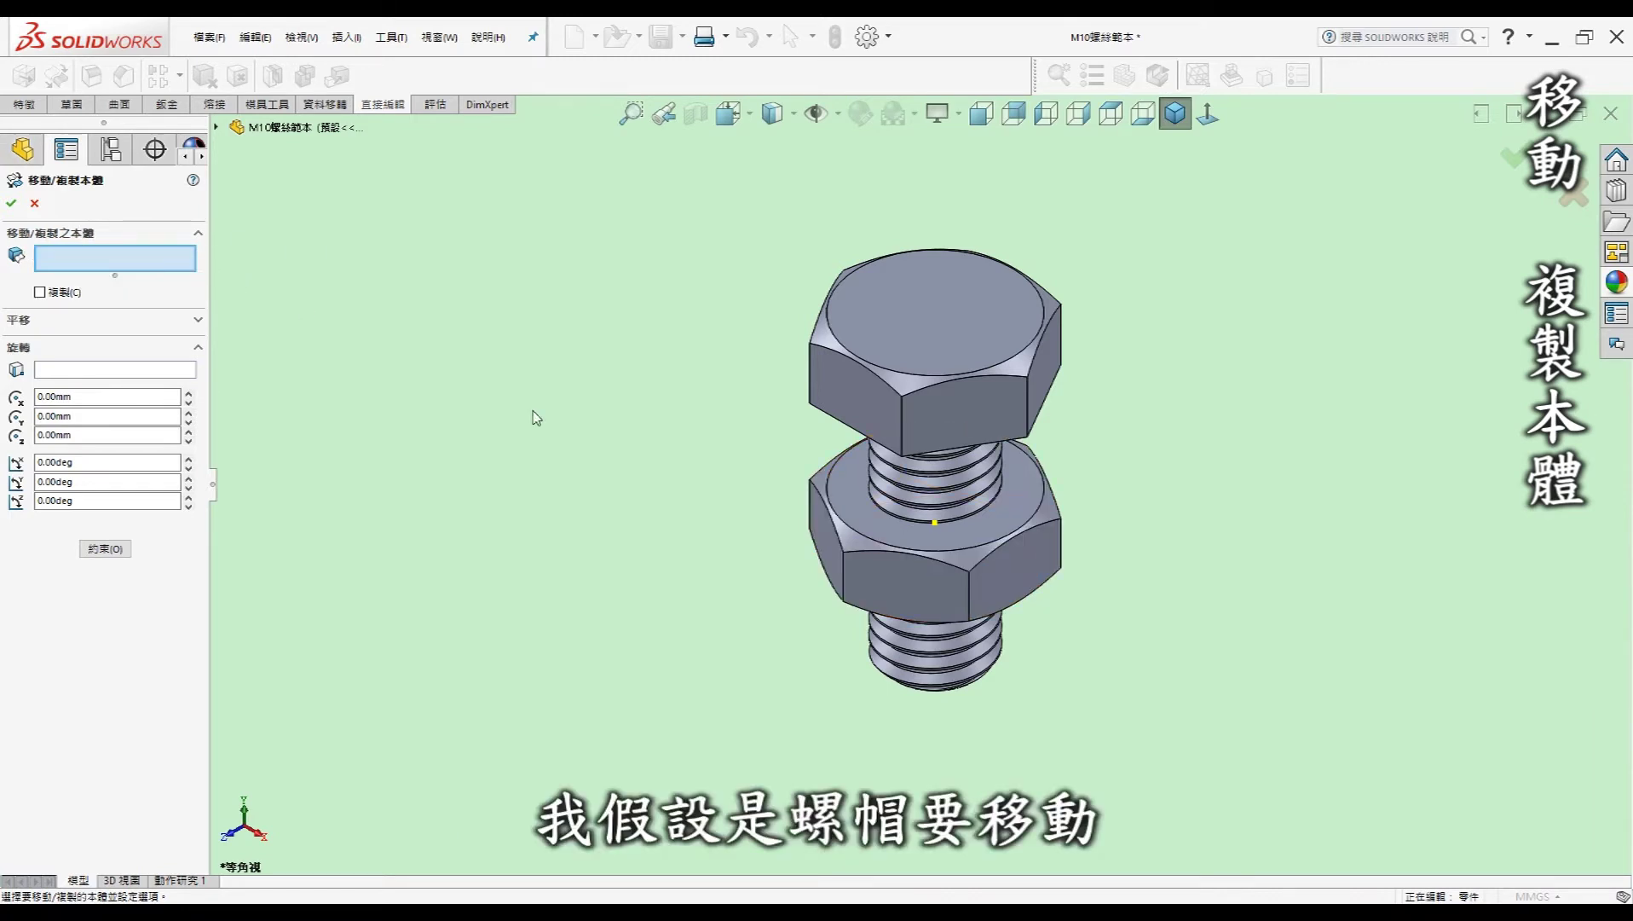
{"action": "left_click", "coordinate": [811, 577]}
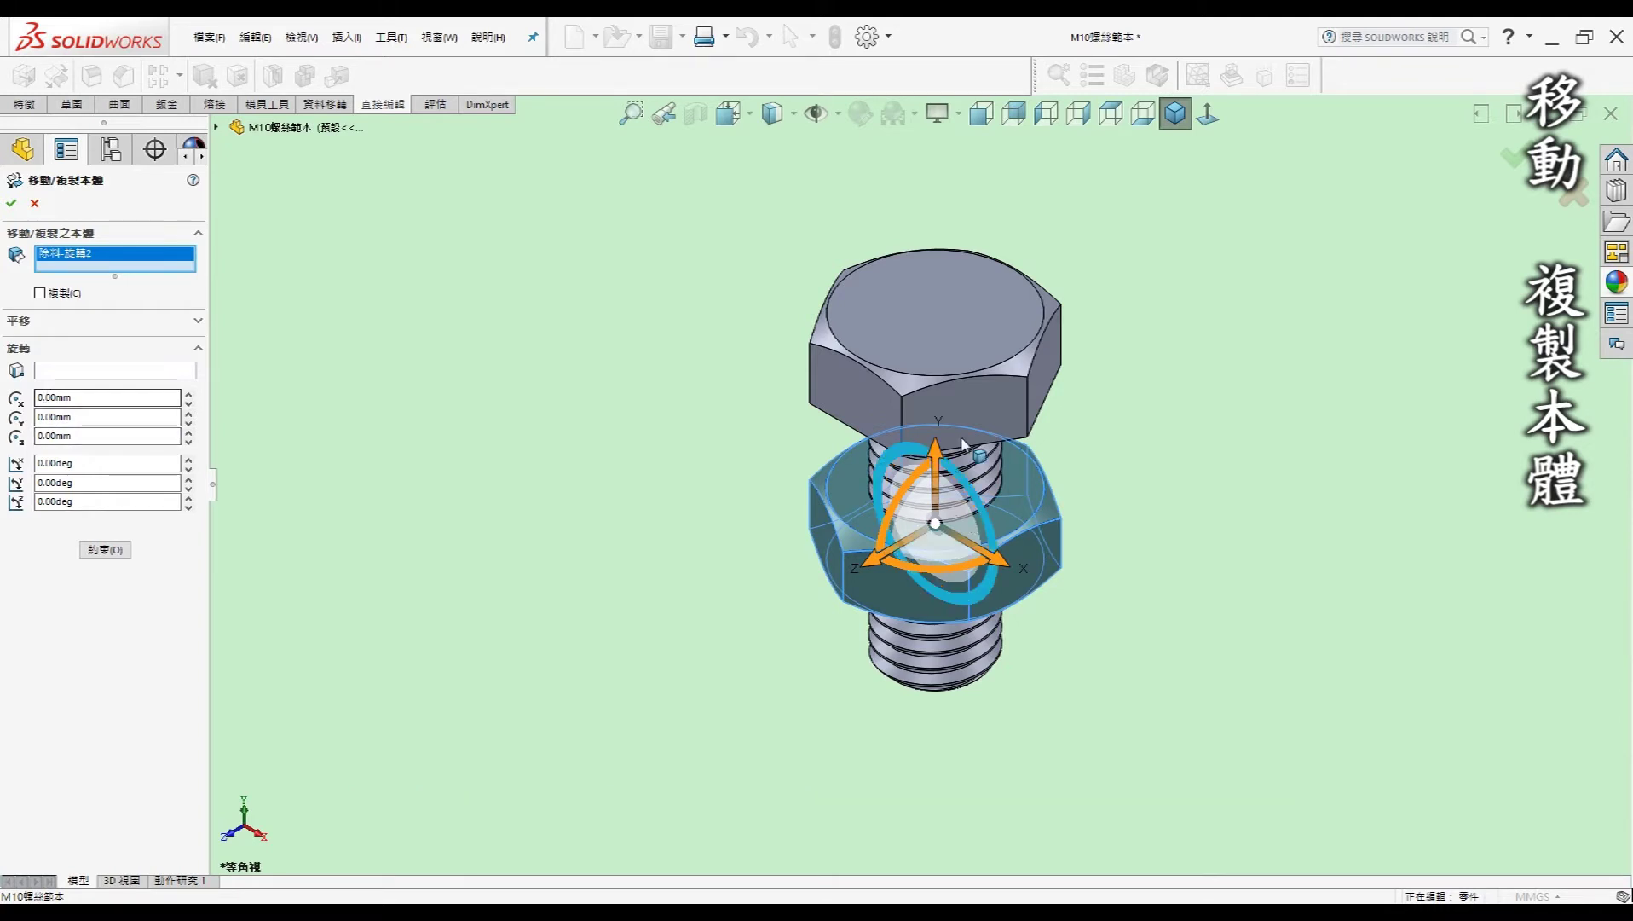
{"action": "scroll", "coordinate": [1358, 462], "scroll_direction": "down", "scroll_amount": 2}
{"action": "scroll", "coordinate": [1211, 563], "scroll_direction": "up", "scroll_amount": 2}
{"action": "scroll", "coordinate": [1027, 618], "scroll_direction": "up", "scroll_amount": 3}
{"action": "scroll", "coordinate": [976, 648], "scroll_direction": "down", "scroll_amount": 2}
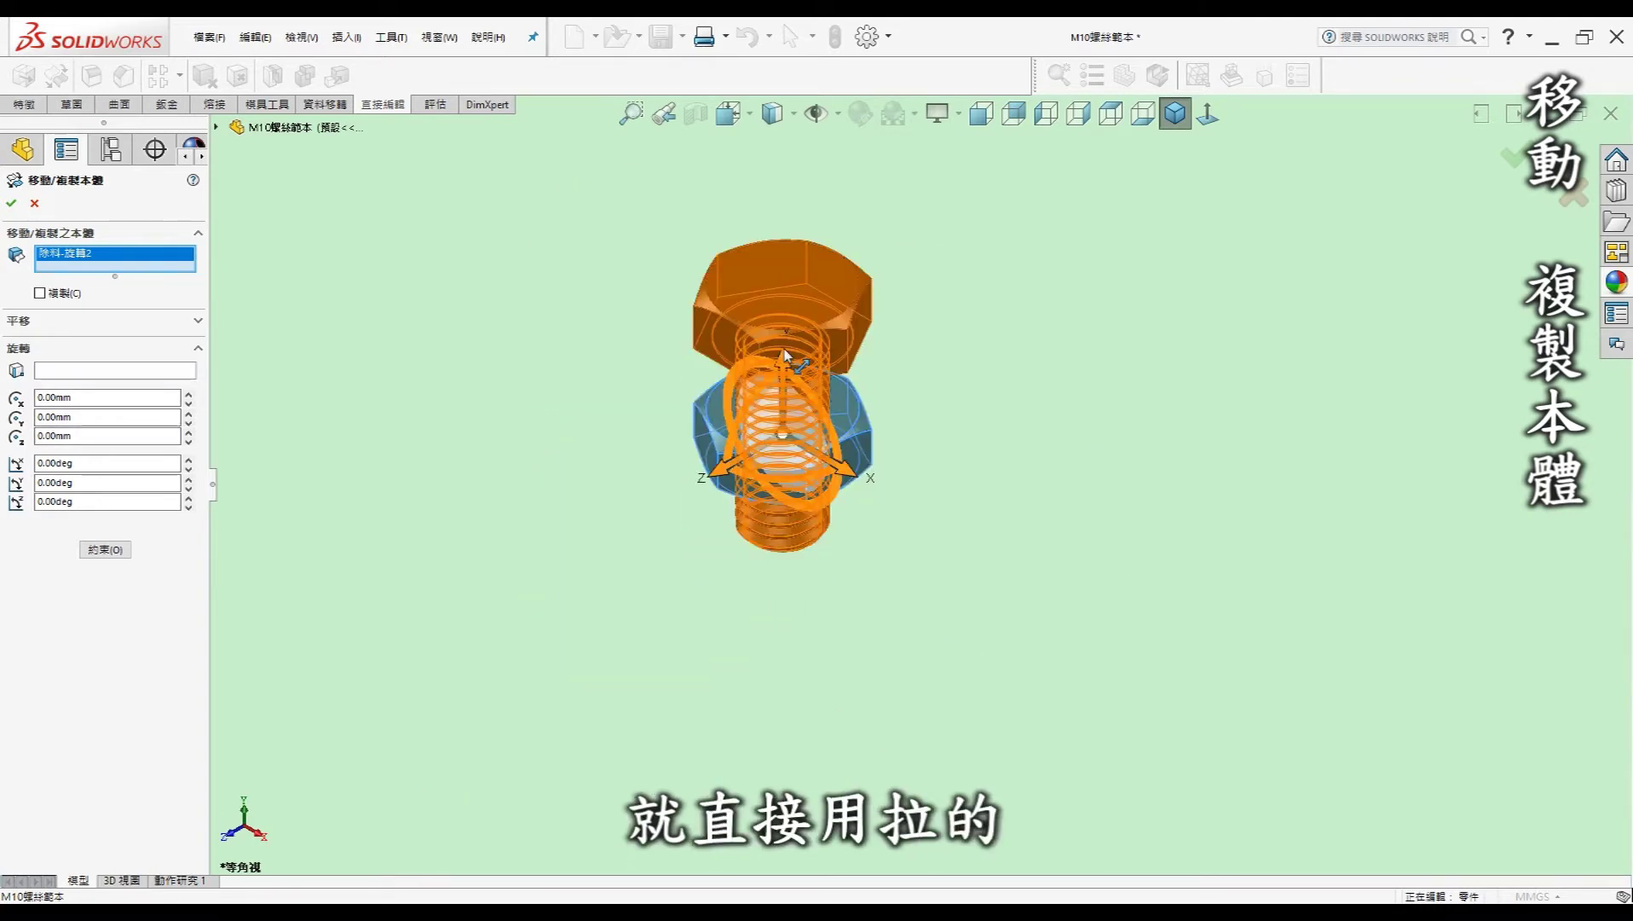
{"action": "left_click_drag", "start_coordinate": [783, 401], "coordinate": [796, 646]}
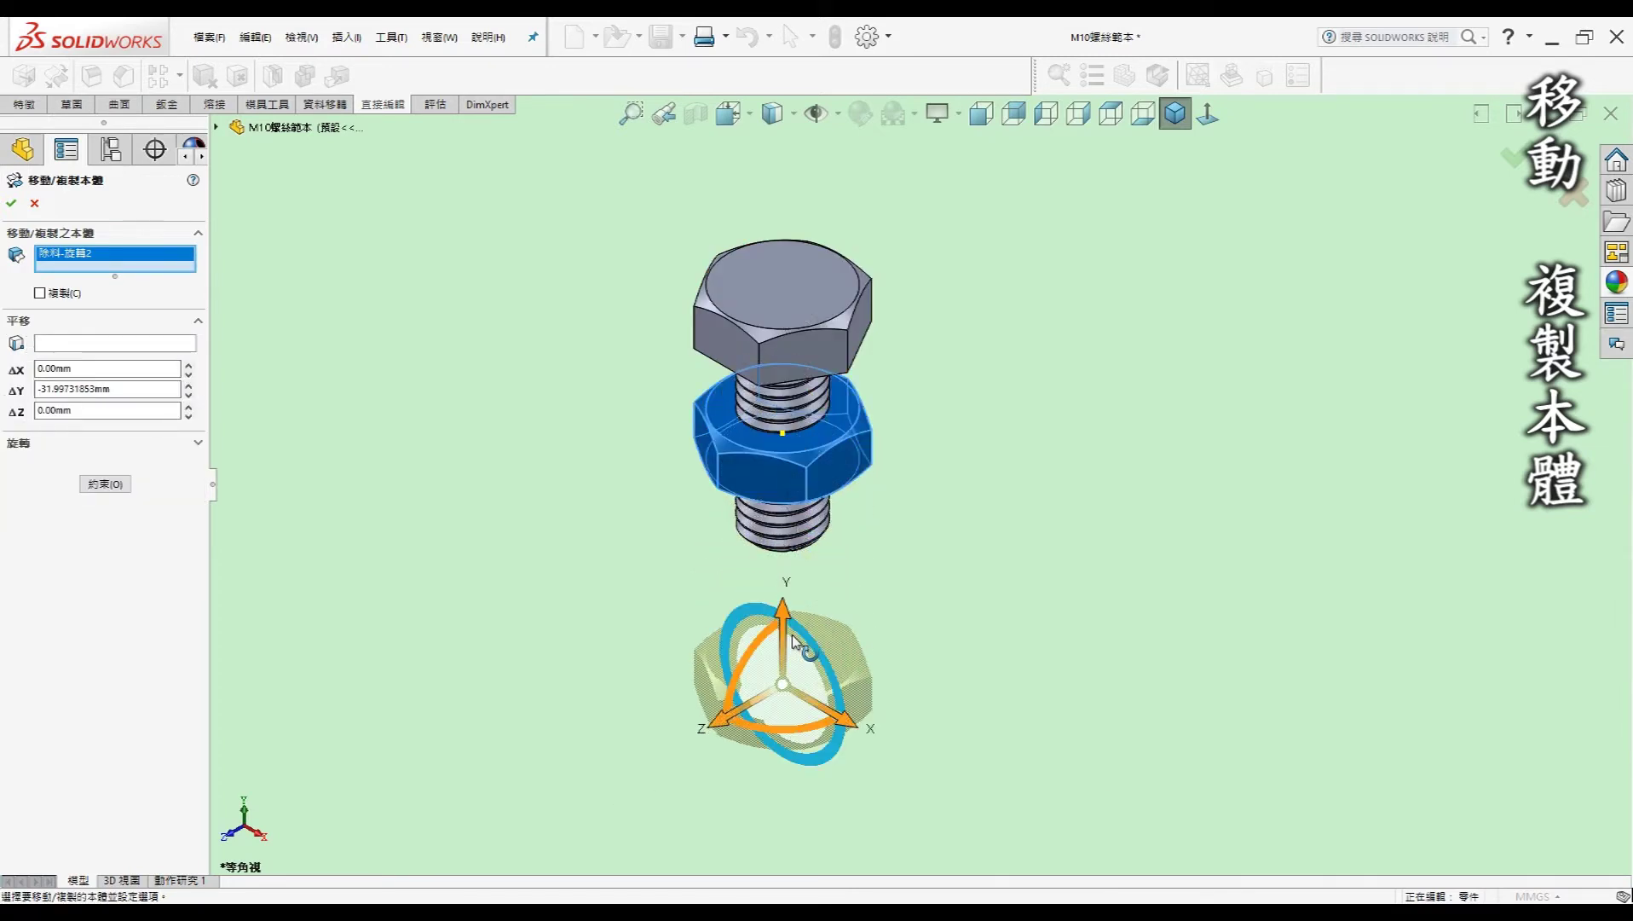
{"action": "left_click", "coordinate": [13, 204]}
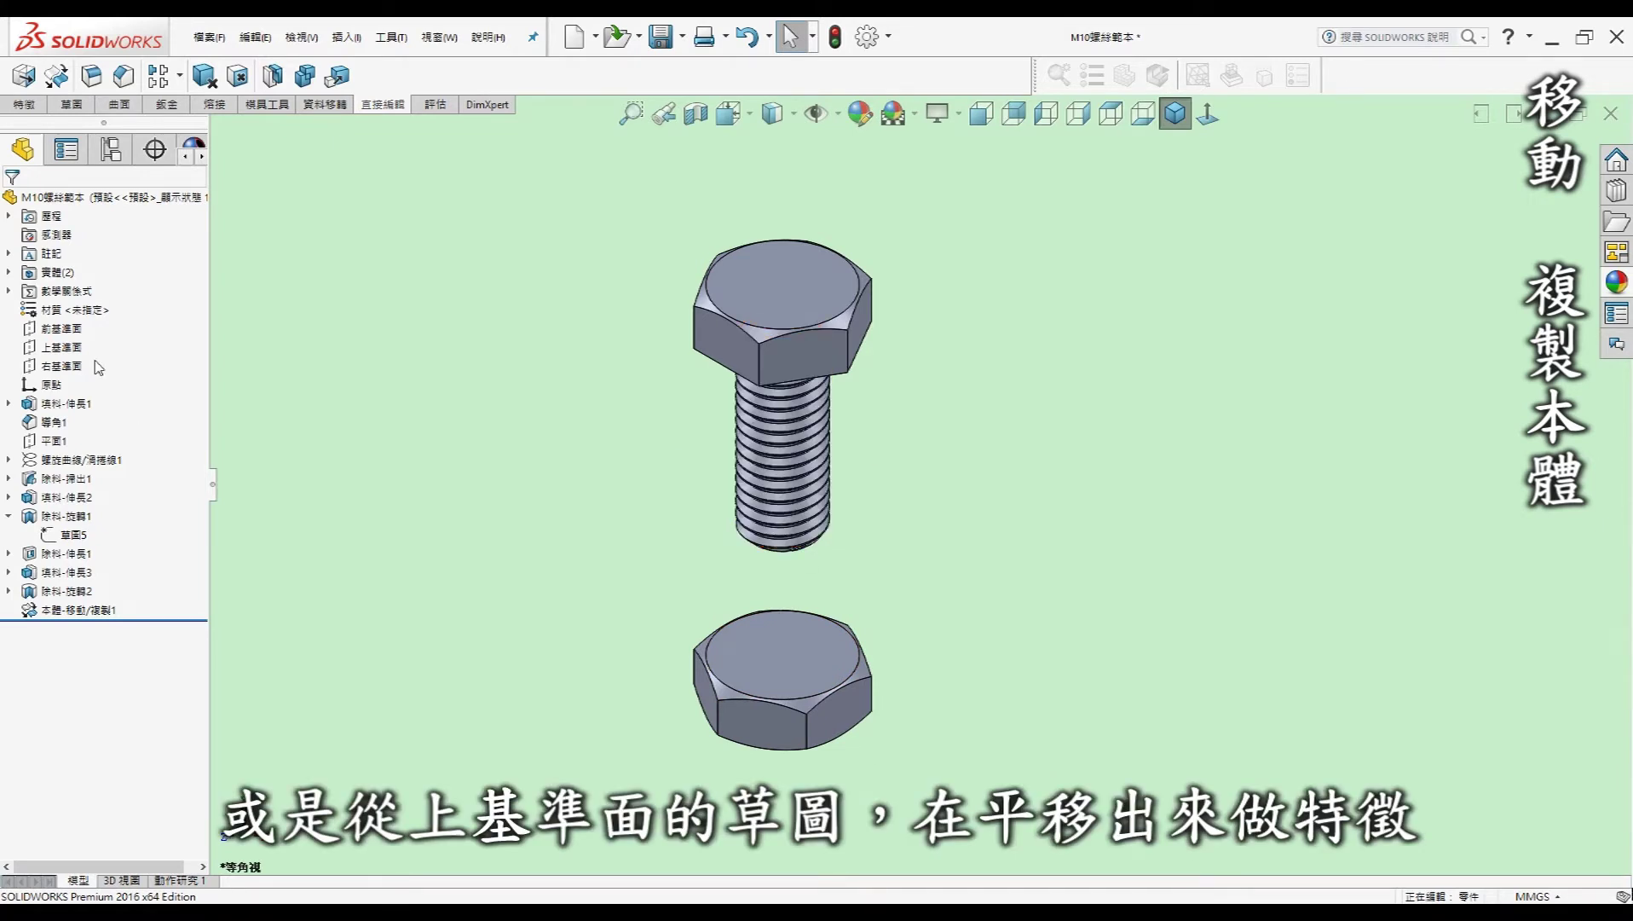
Highlight Top Plane, clear the selection, and start a new Move/Copy Body
{"action": "left_click", "coordinate": [61, 347]}
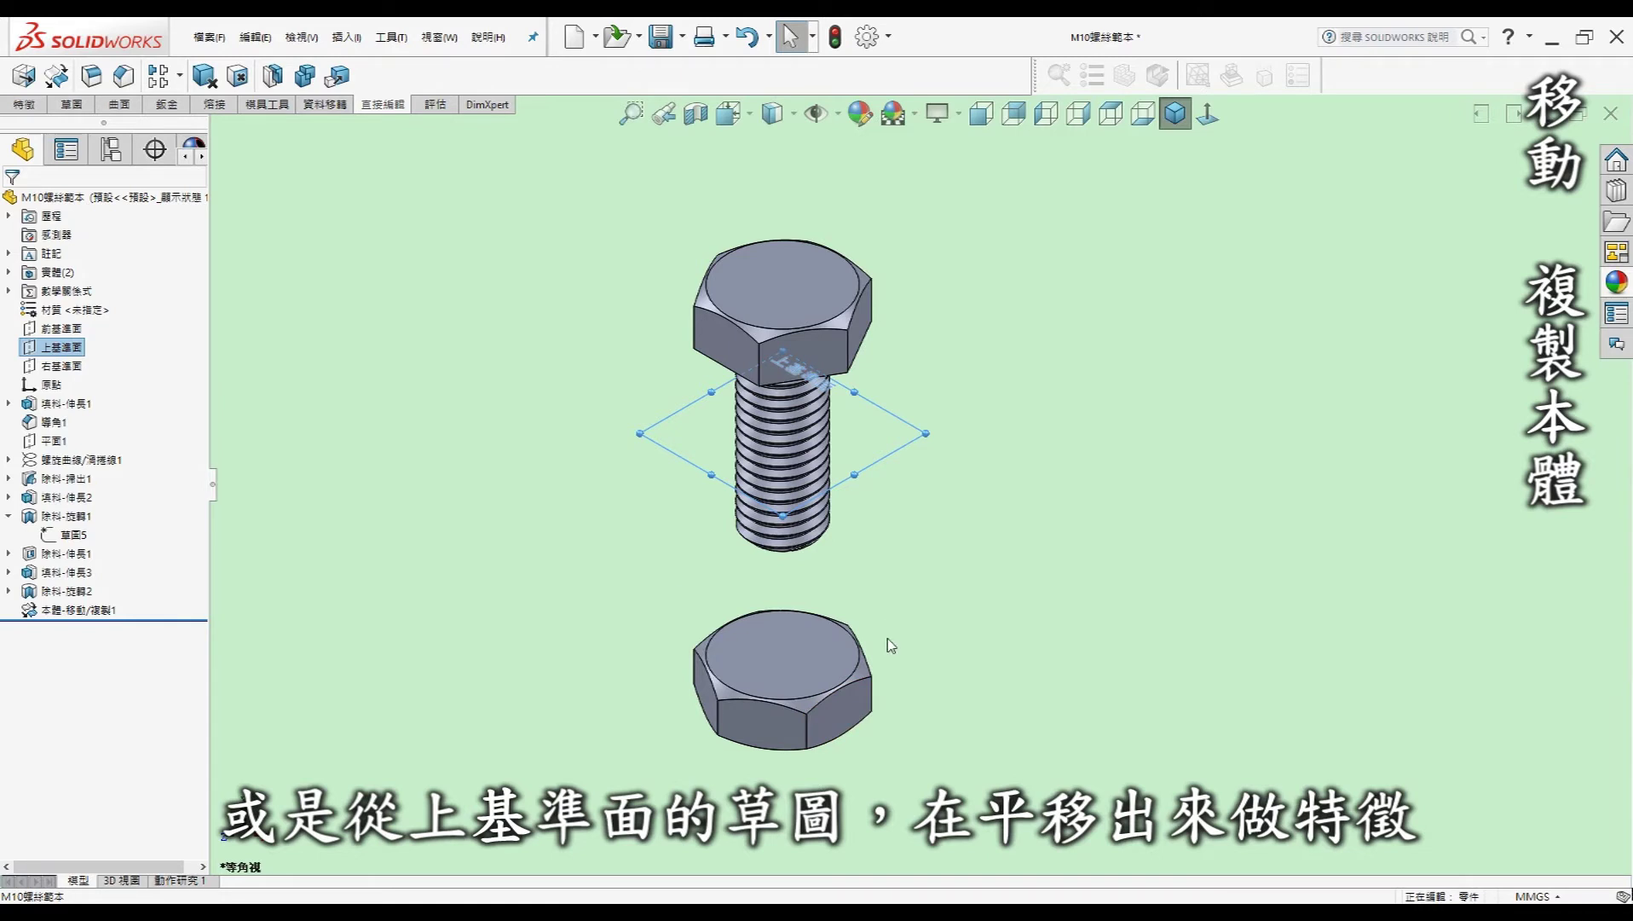
{"action": "left_click", "coordinate": [896, 573]}
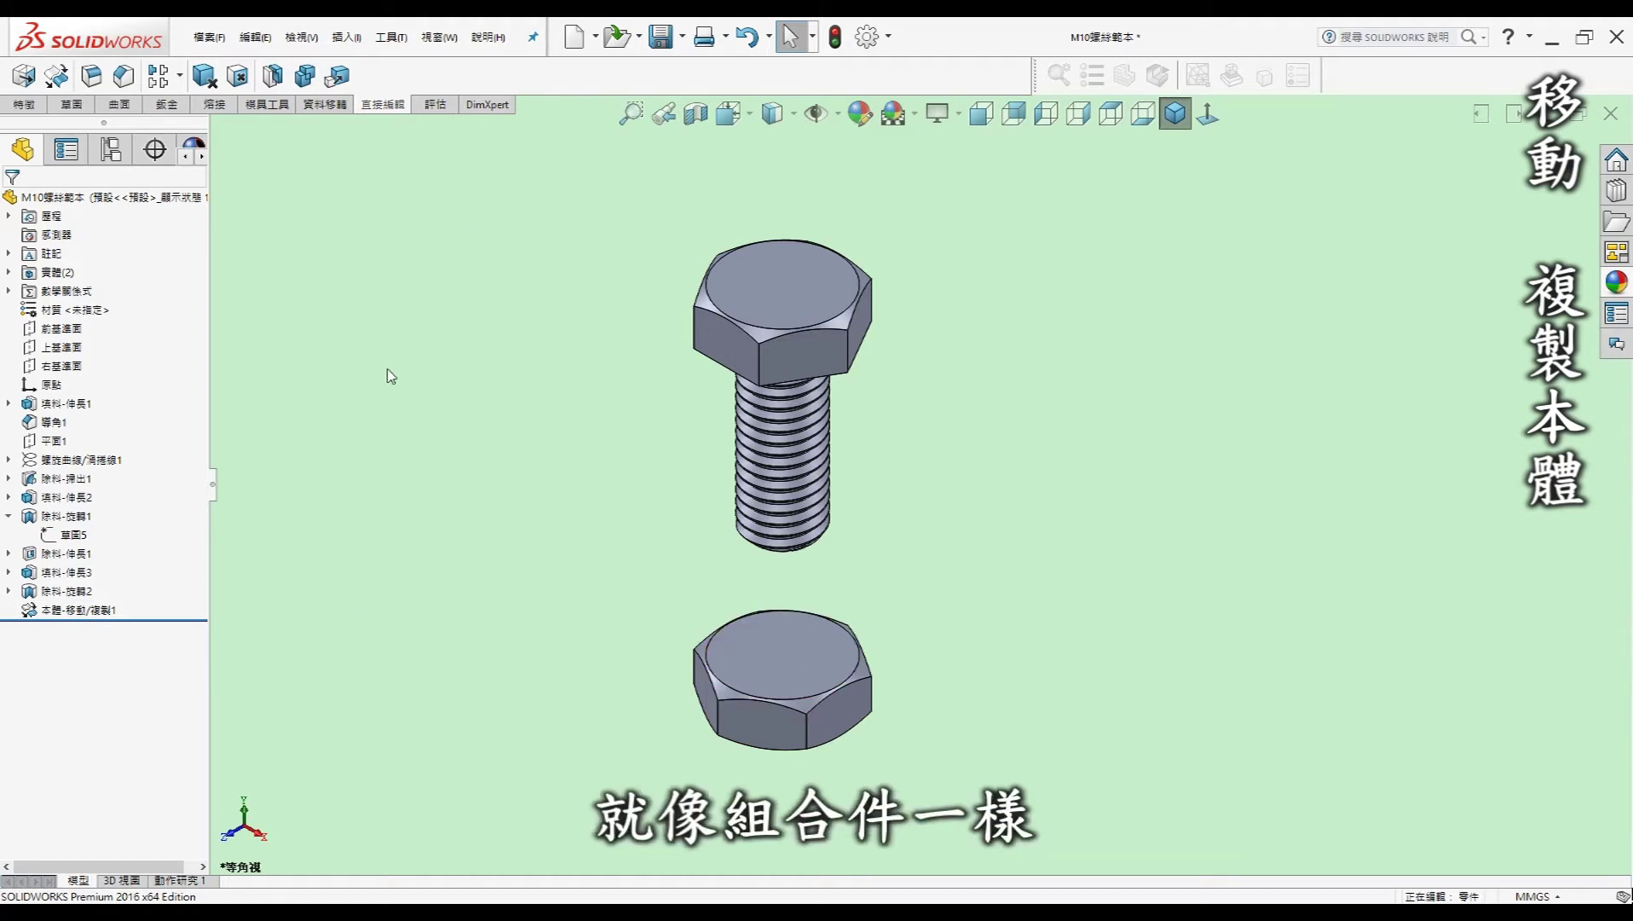
{"action": "left_click", "coordinate": [57, 79]}
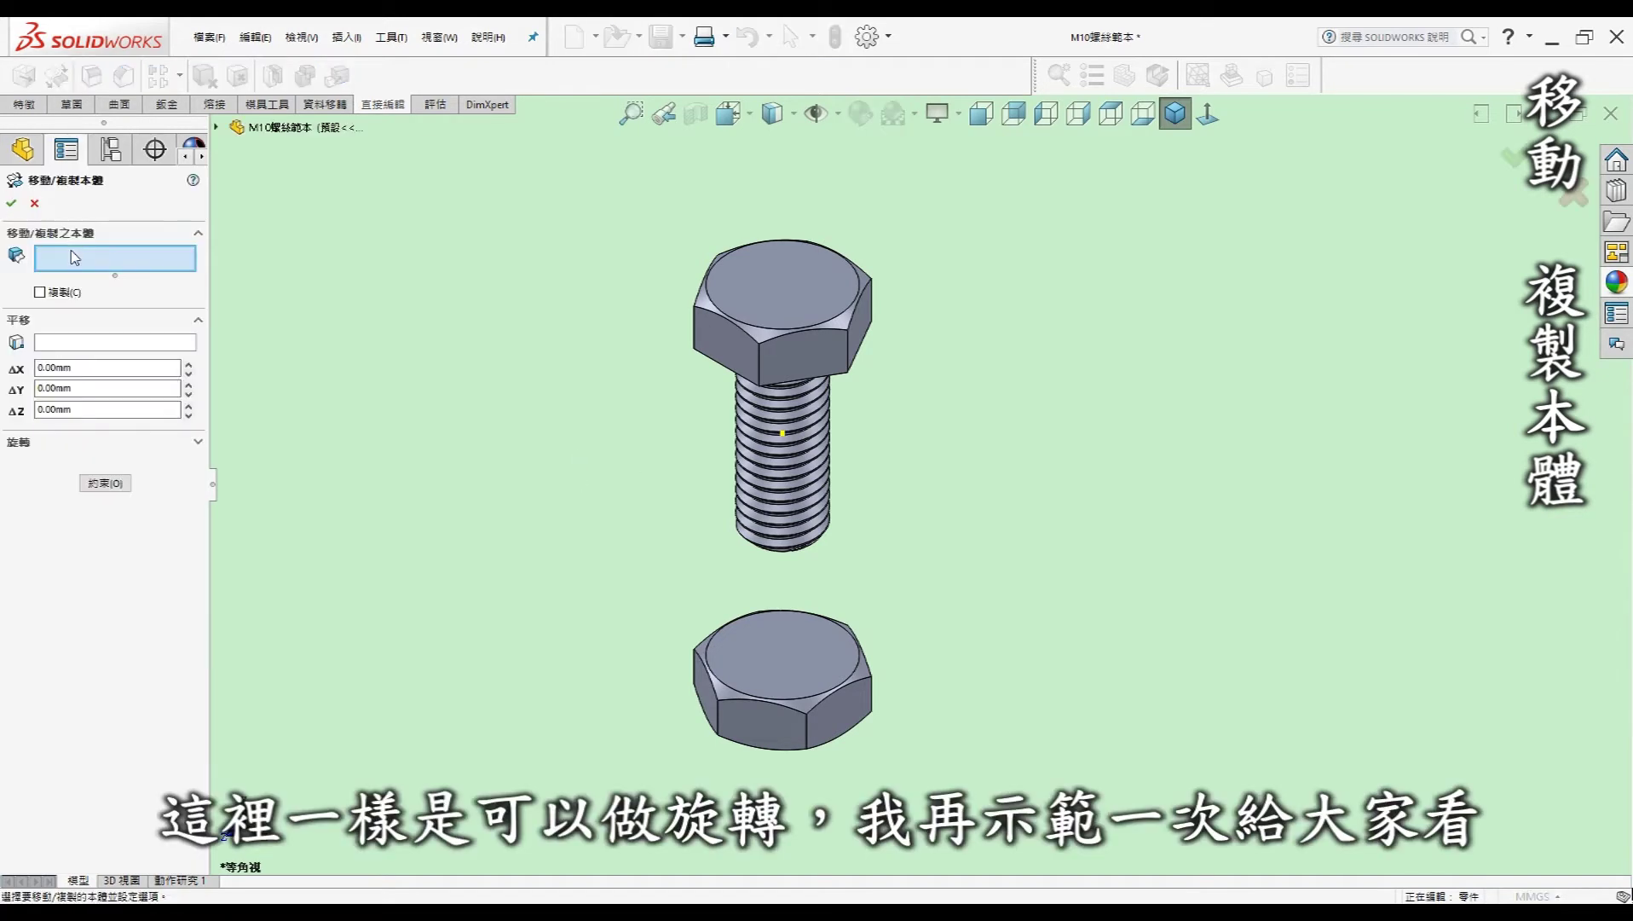
Rotate the lowered nut about its Z axis as a second move feature
{"action": "left_click", "coordinate": [750, 656]}
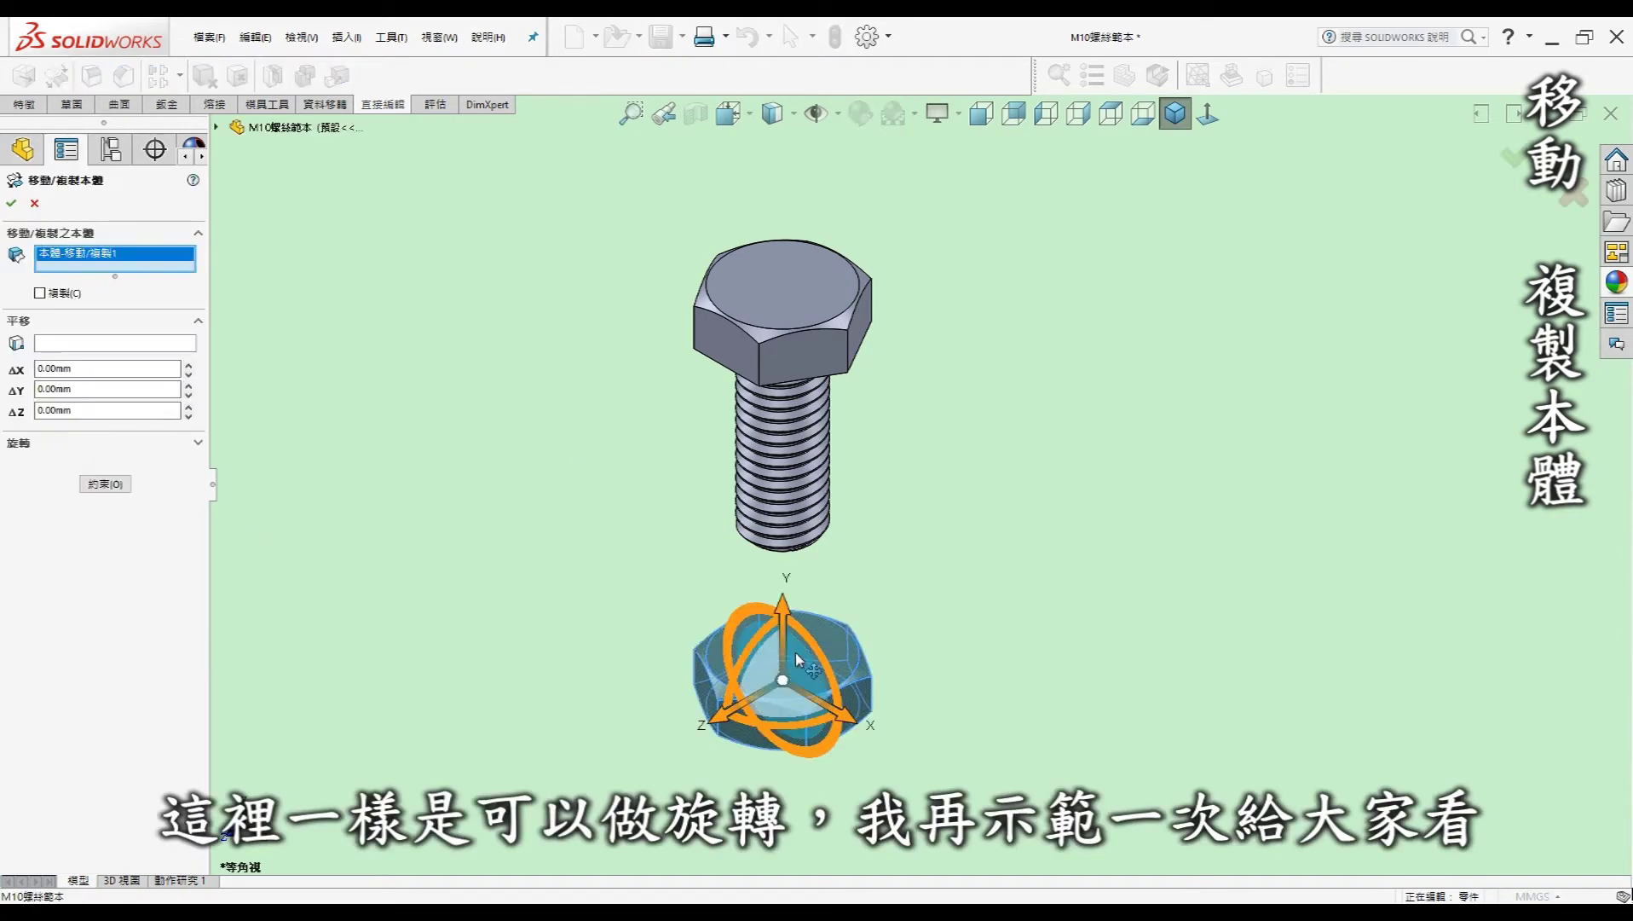
{"action": "mouse_move", "coordinate": [797, 631]}
{"action": "left_mouse_down"}
{"action": "mouse_move", "coordinate": [852, 731]}
{"action": "mouse_move", "coordinate": [863, 656]}
{"action": "left_mouse_up"}
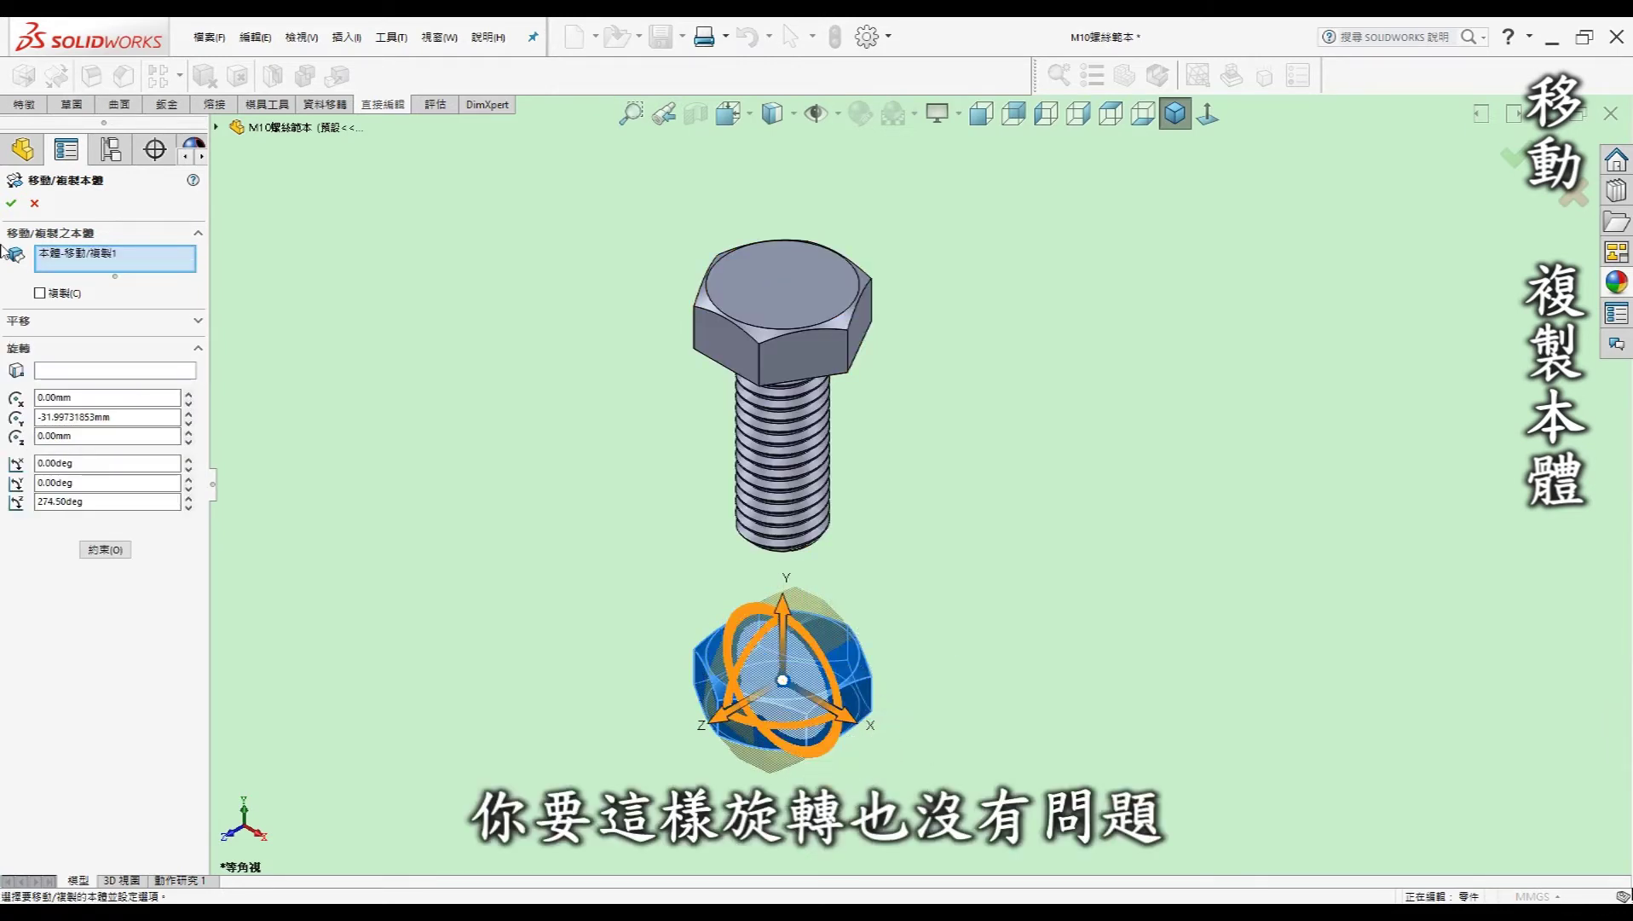
{"action": "left_click", "coordinate": [12, 206]}
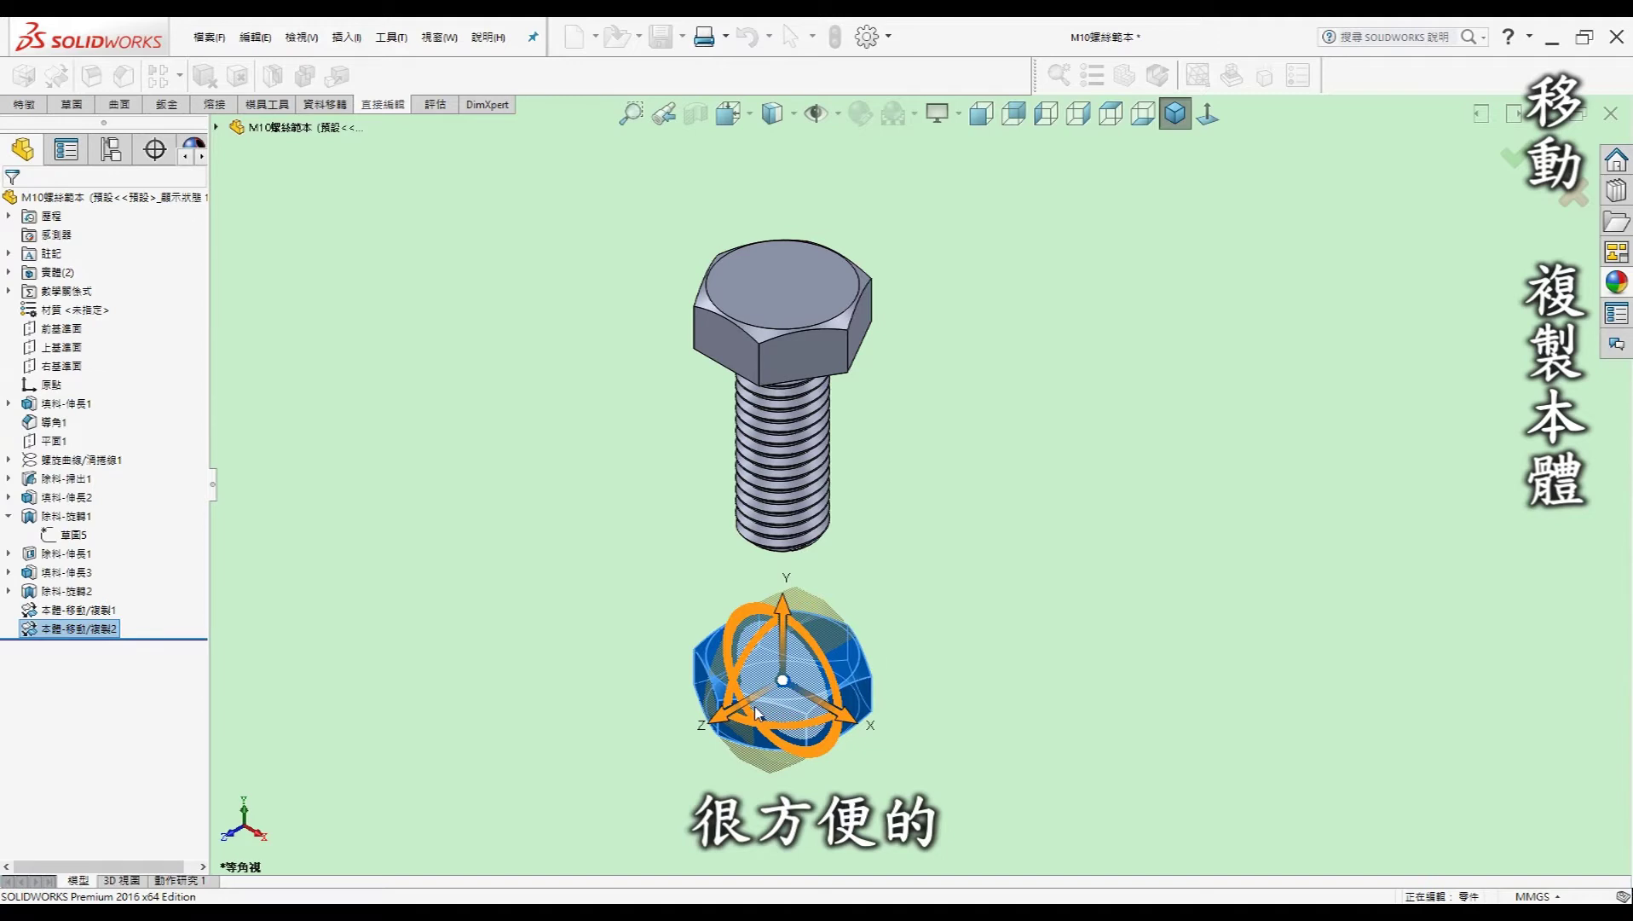
Try a sideways X shift in 本體-移動/複製2, cancel it, then select 本體-移動/複製1
{"action": "right_click", "coordinate": [93, 630]}
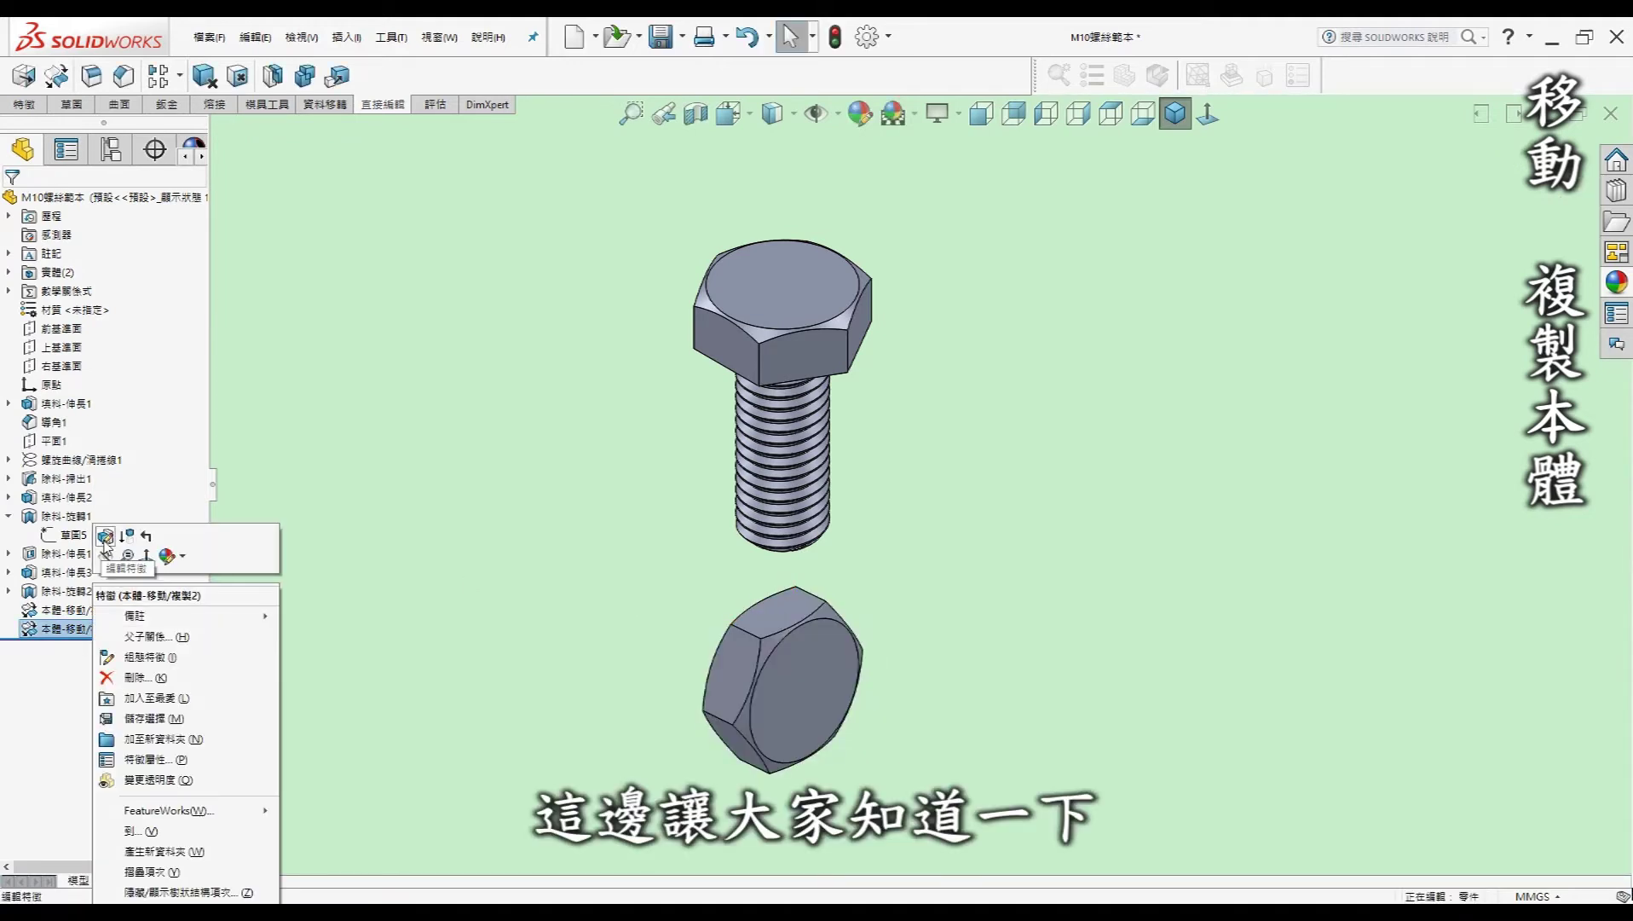
{"action": "left_click", "coordinate": [133, 540]}
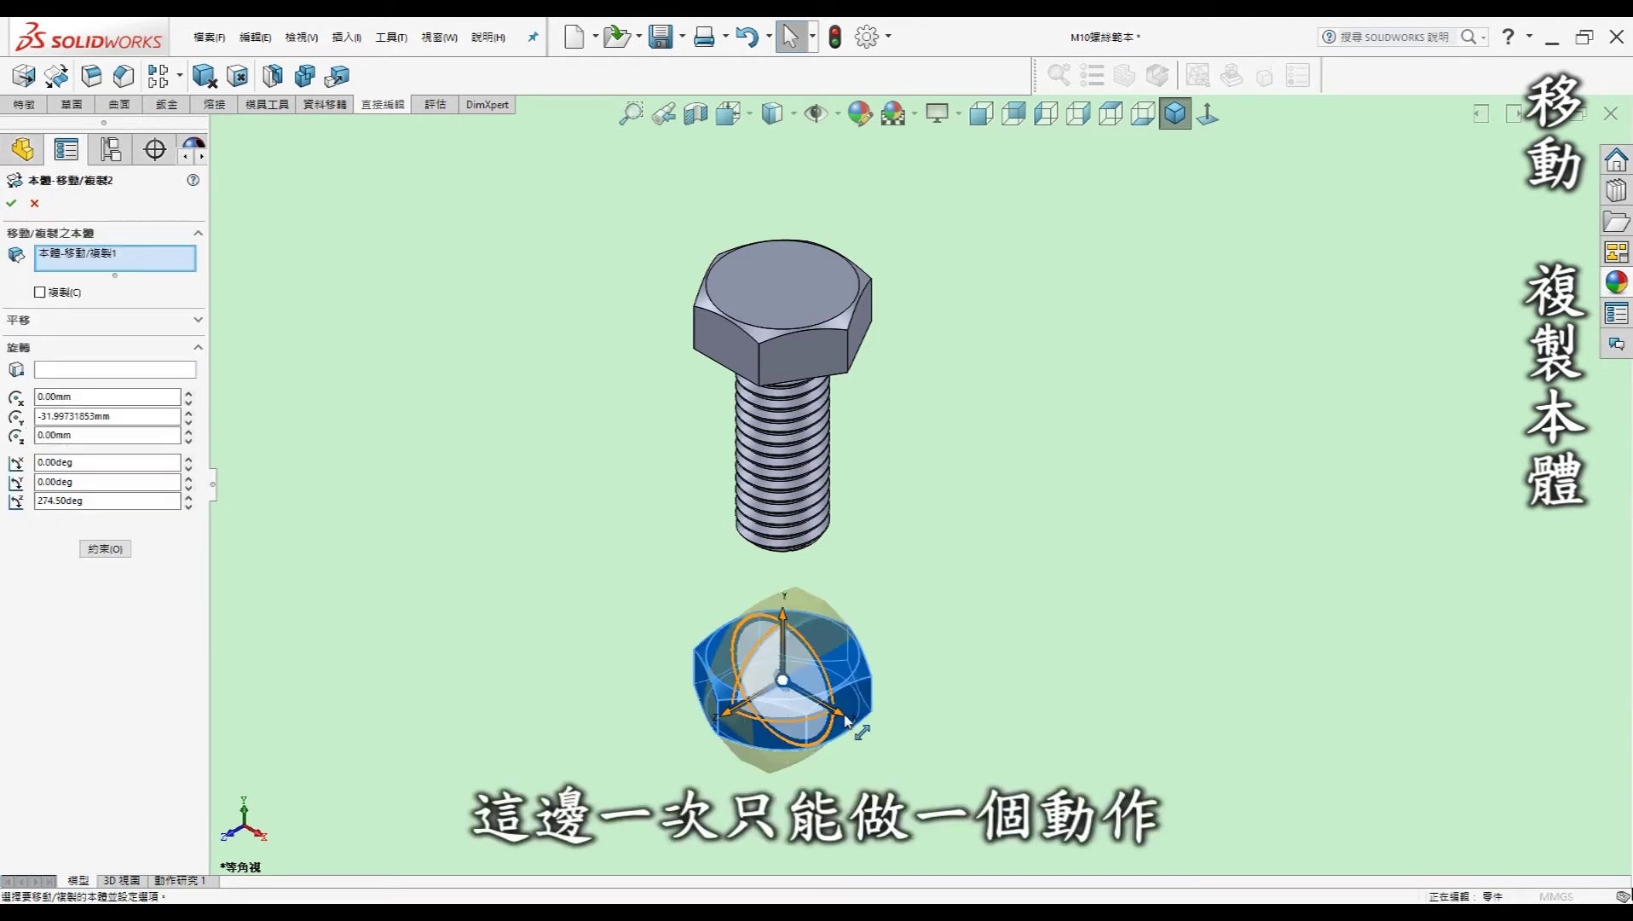
{"action": "left_click_drag", "start_coordinate": [857, 723], "coordinate": [993, 778]}
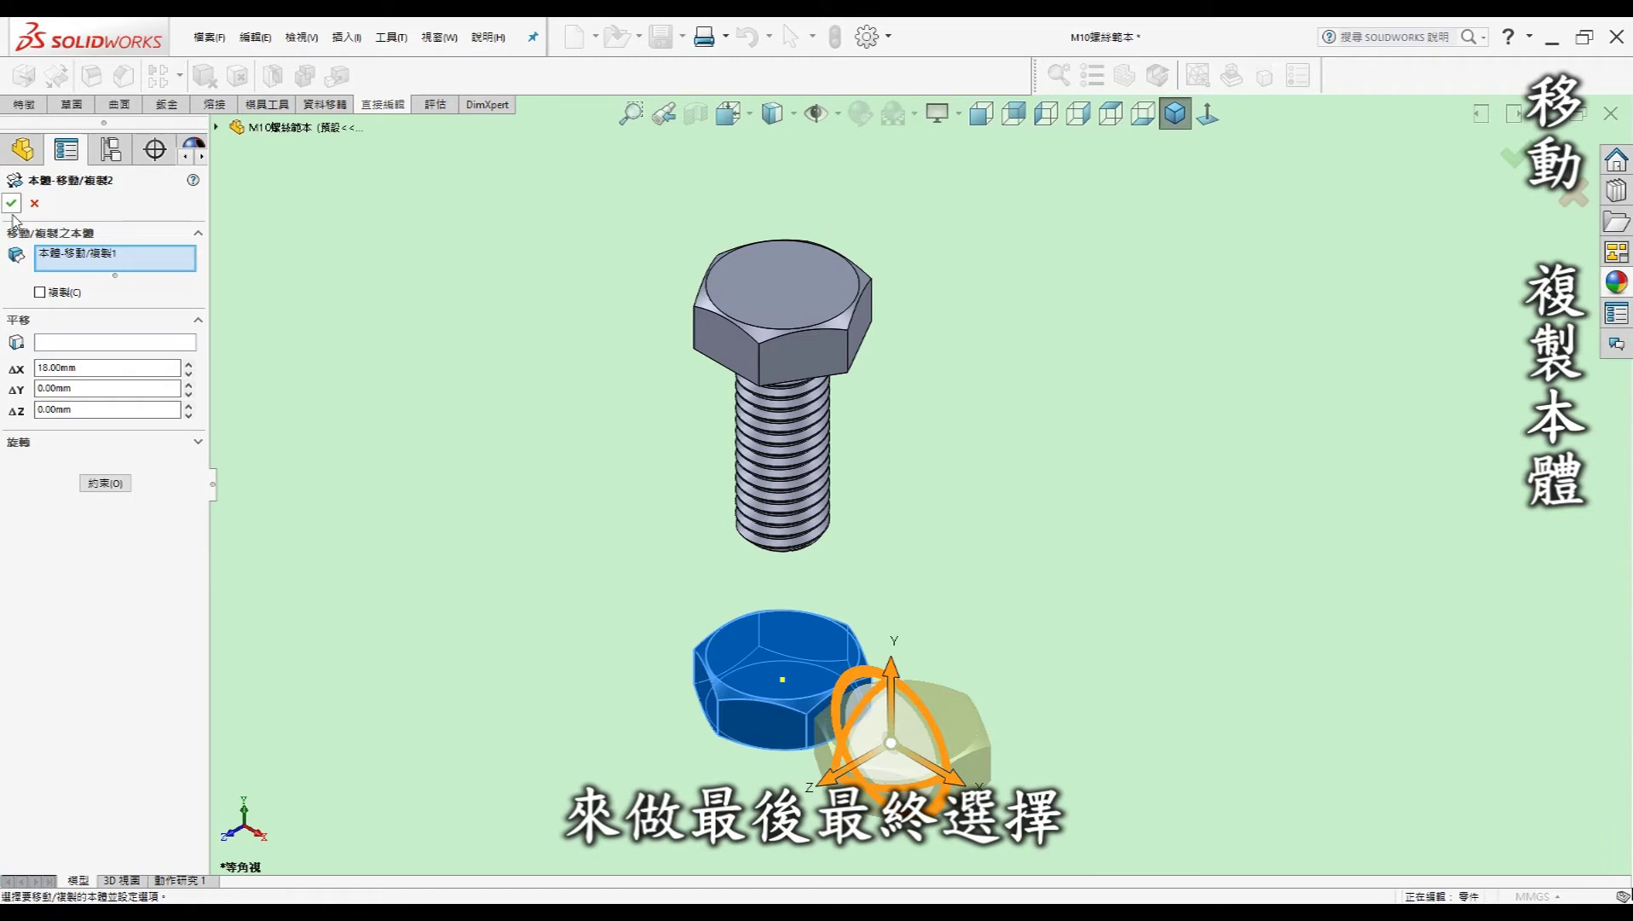
{"action": "left_click", "coordinate": [36, 203]}
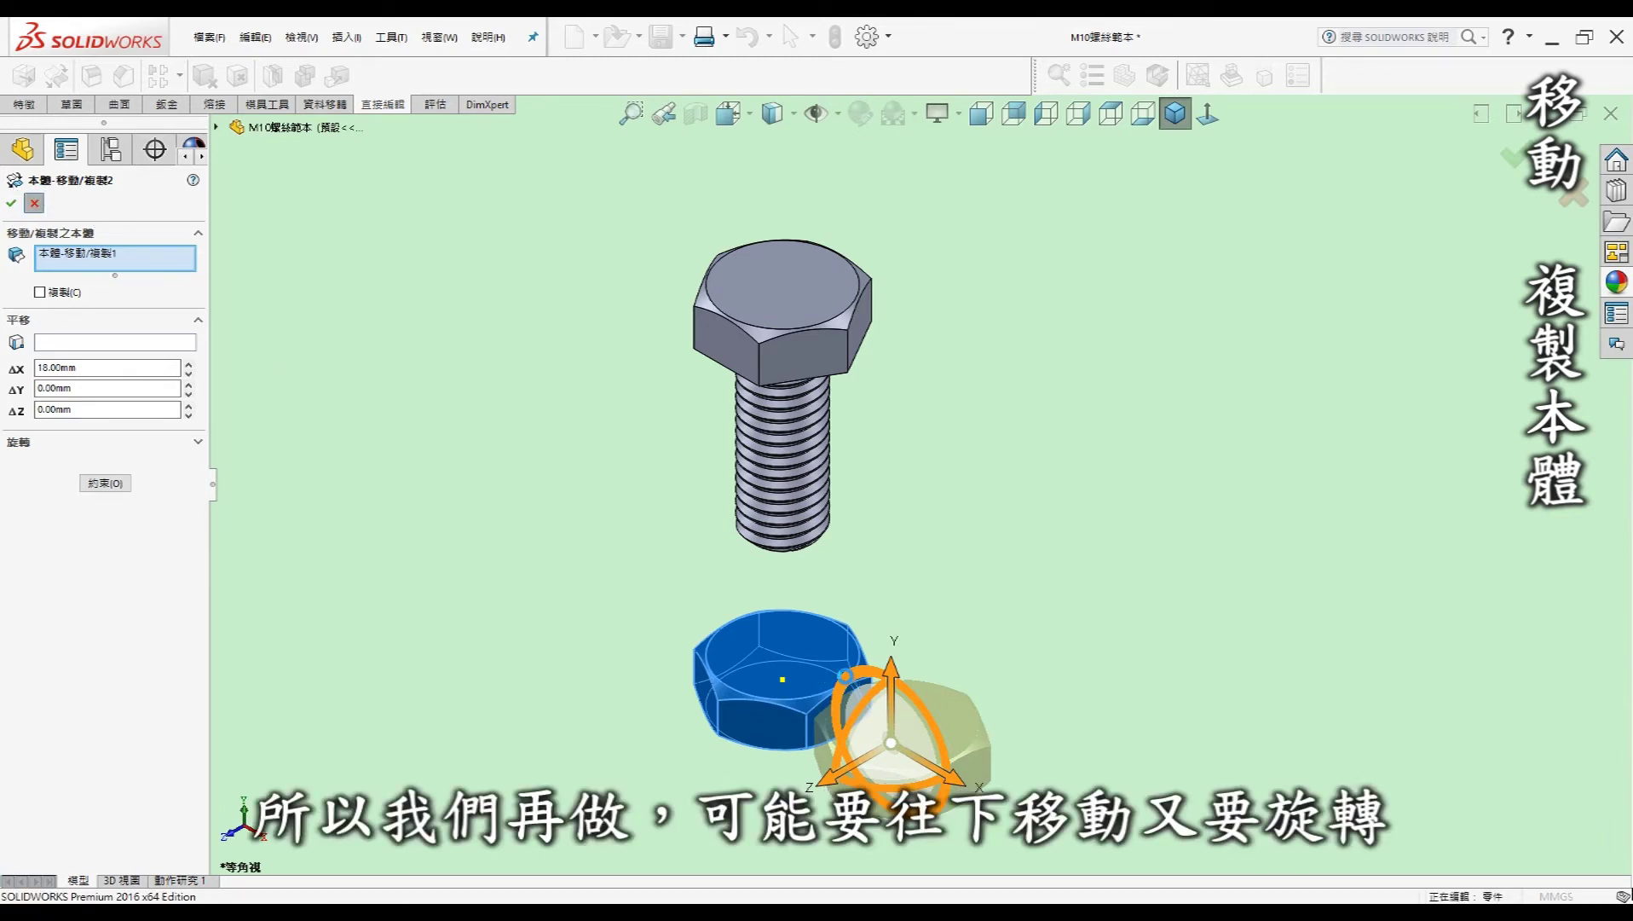
{"action": "left_click", "coordinate": [536, 609]}
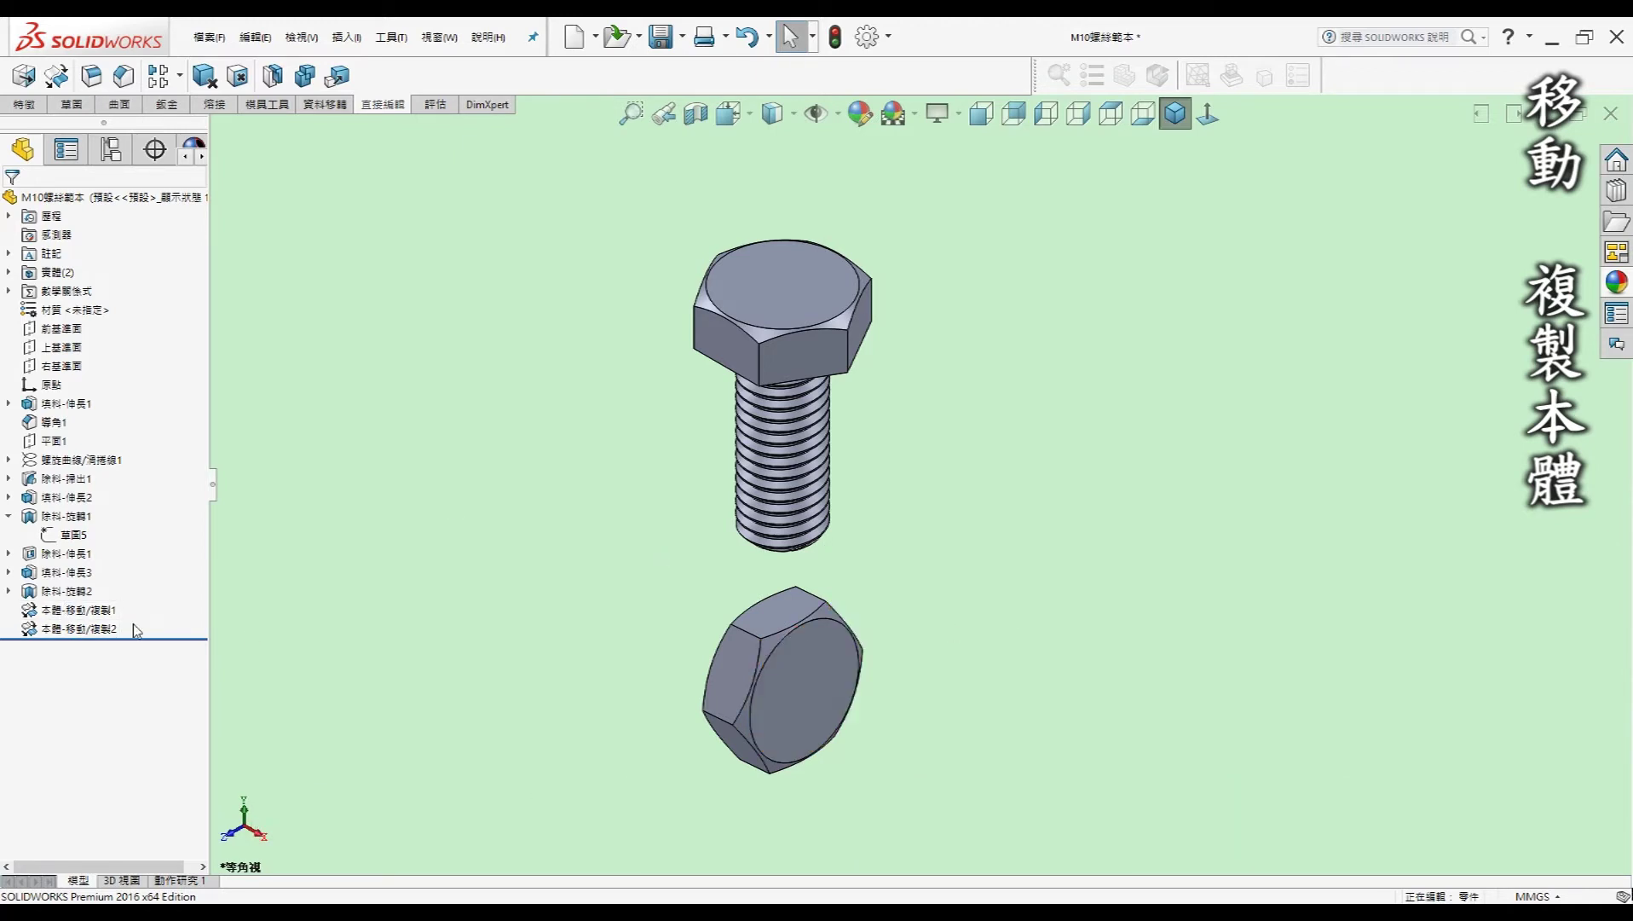
{"action": "left_click", "coordinate": [91, 610]}
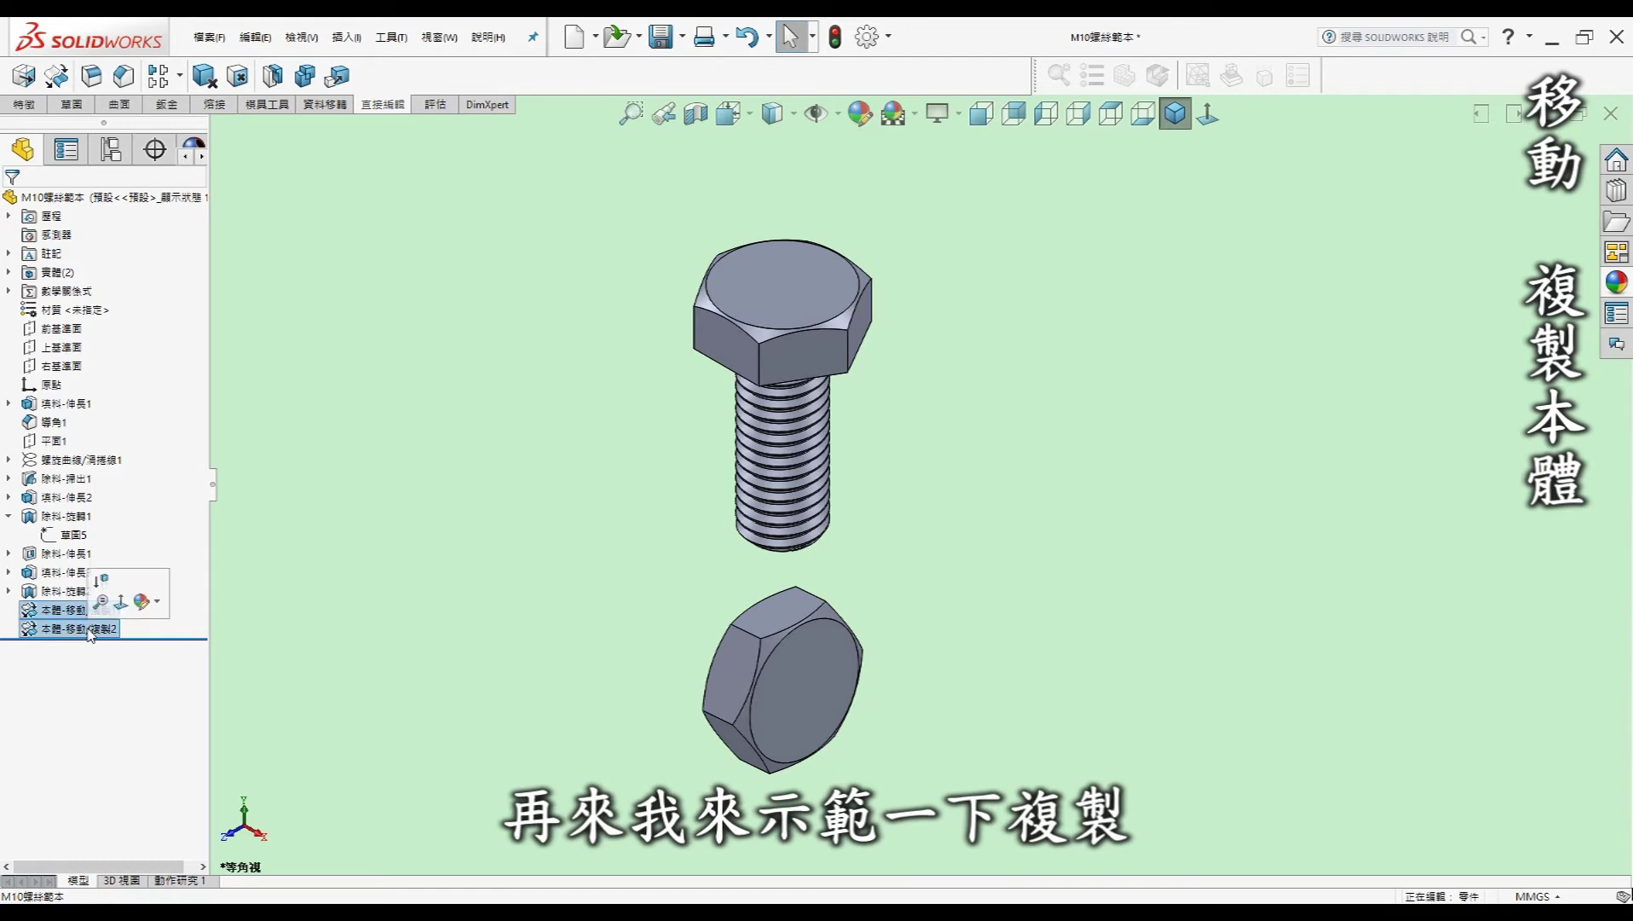
Delete both Move/Copy features, then copy the nut 35 mm down along Y
{"action": "key", "text": "Delete"}
{"action": "key", "text": "Return"}
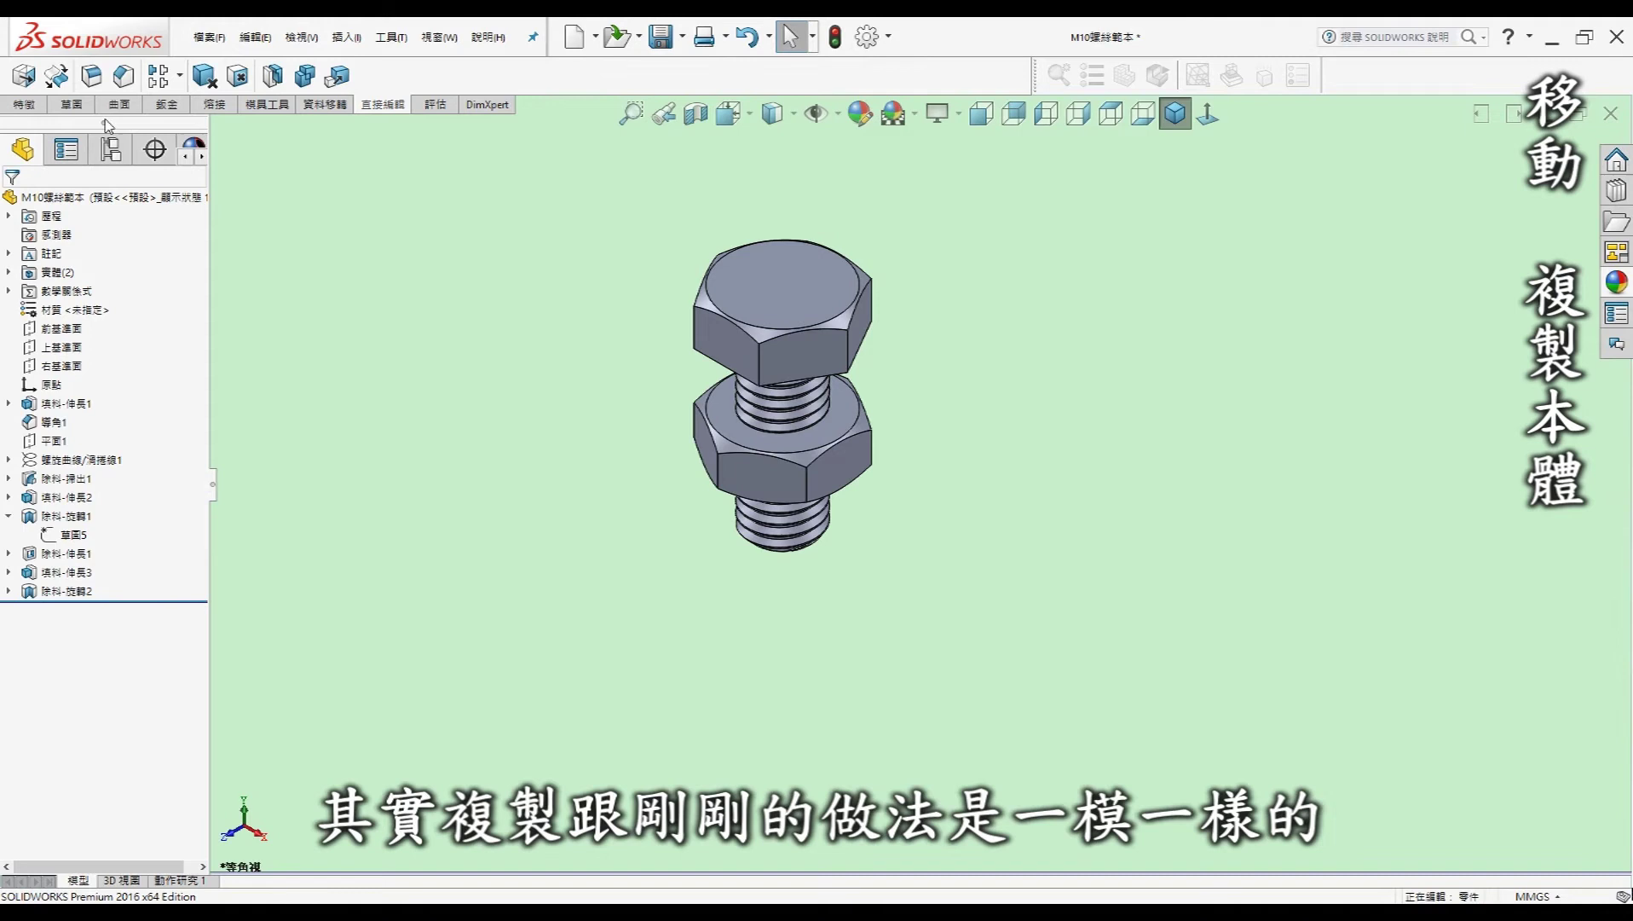
{"action": "left_click", "coordinate": [59, 80]}
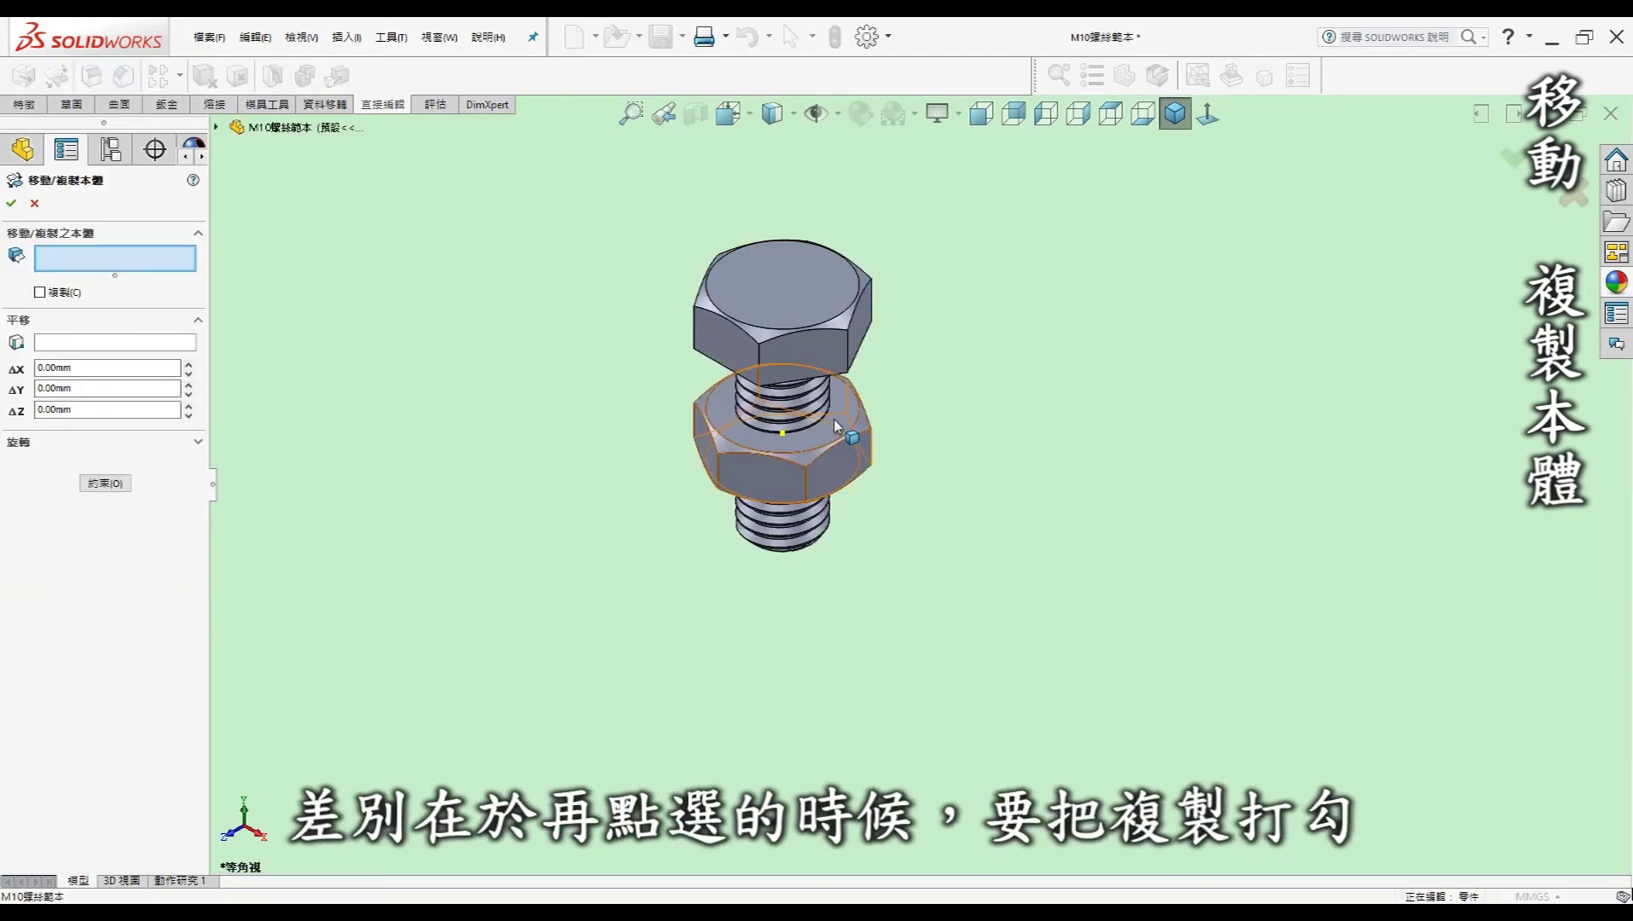
{"action": "left_click", "coordinate": [750, 452]}
{"action": "left_click", "coordinate": [62, 293]}
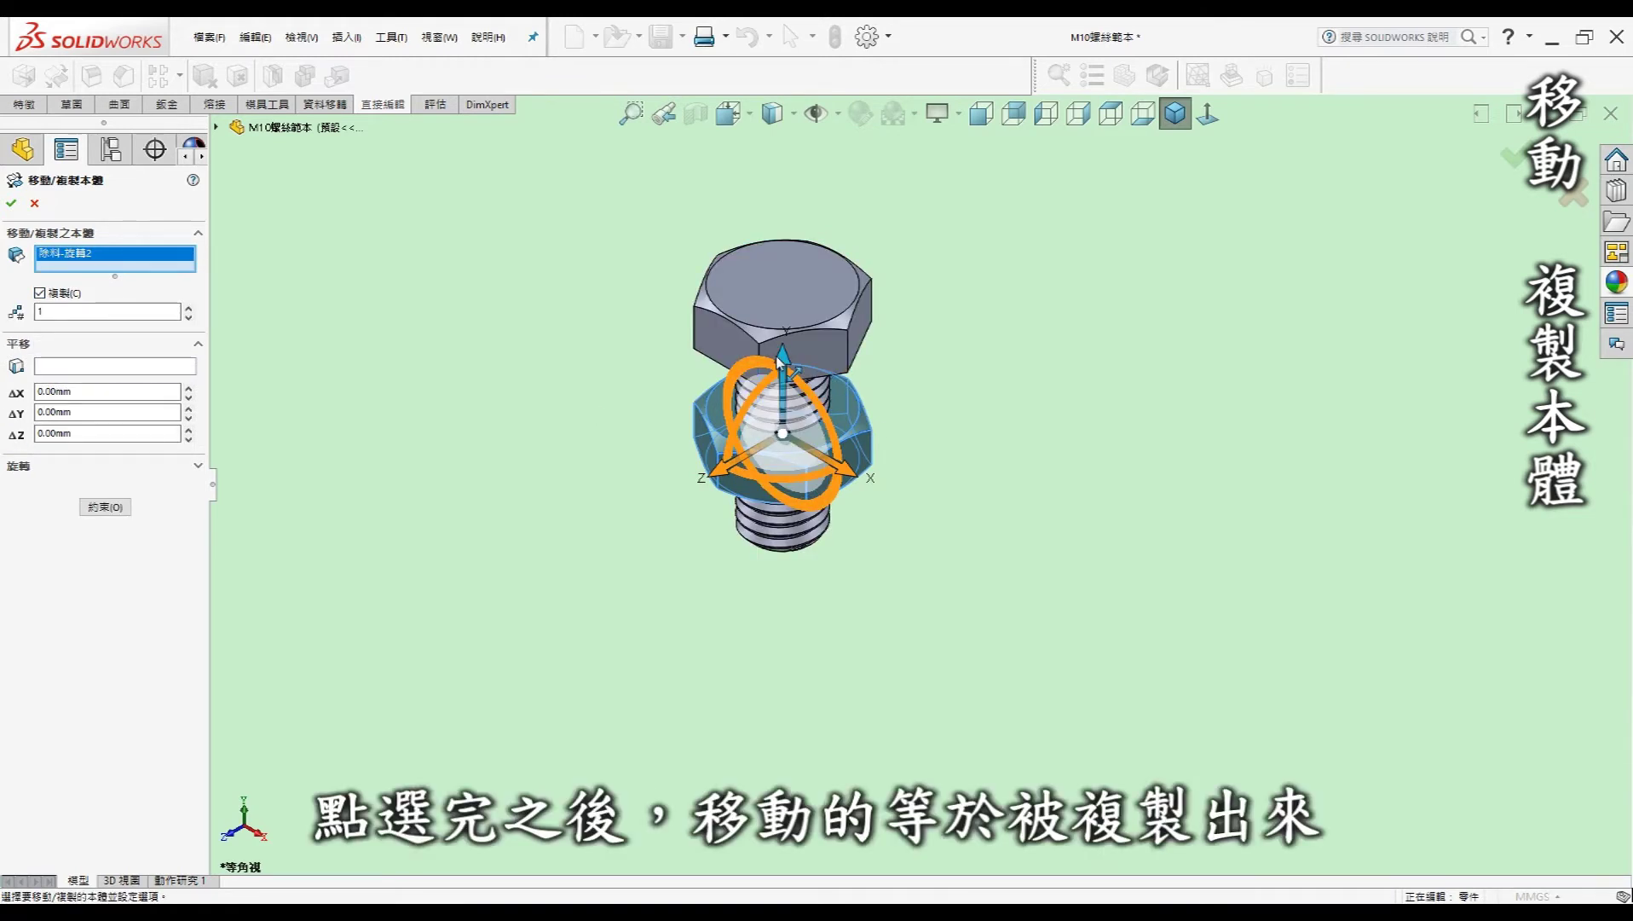
{"action": "left_click_drag", "start_coordinate": [781, 362], "coordinate": [808, 649]}
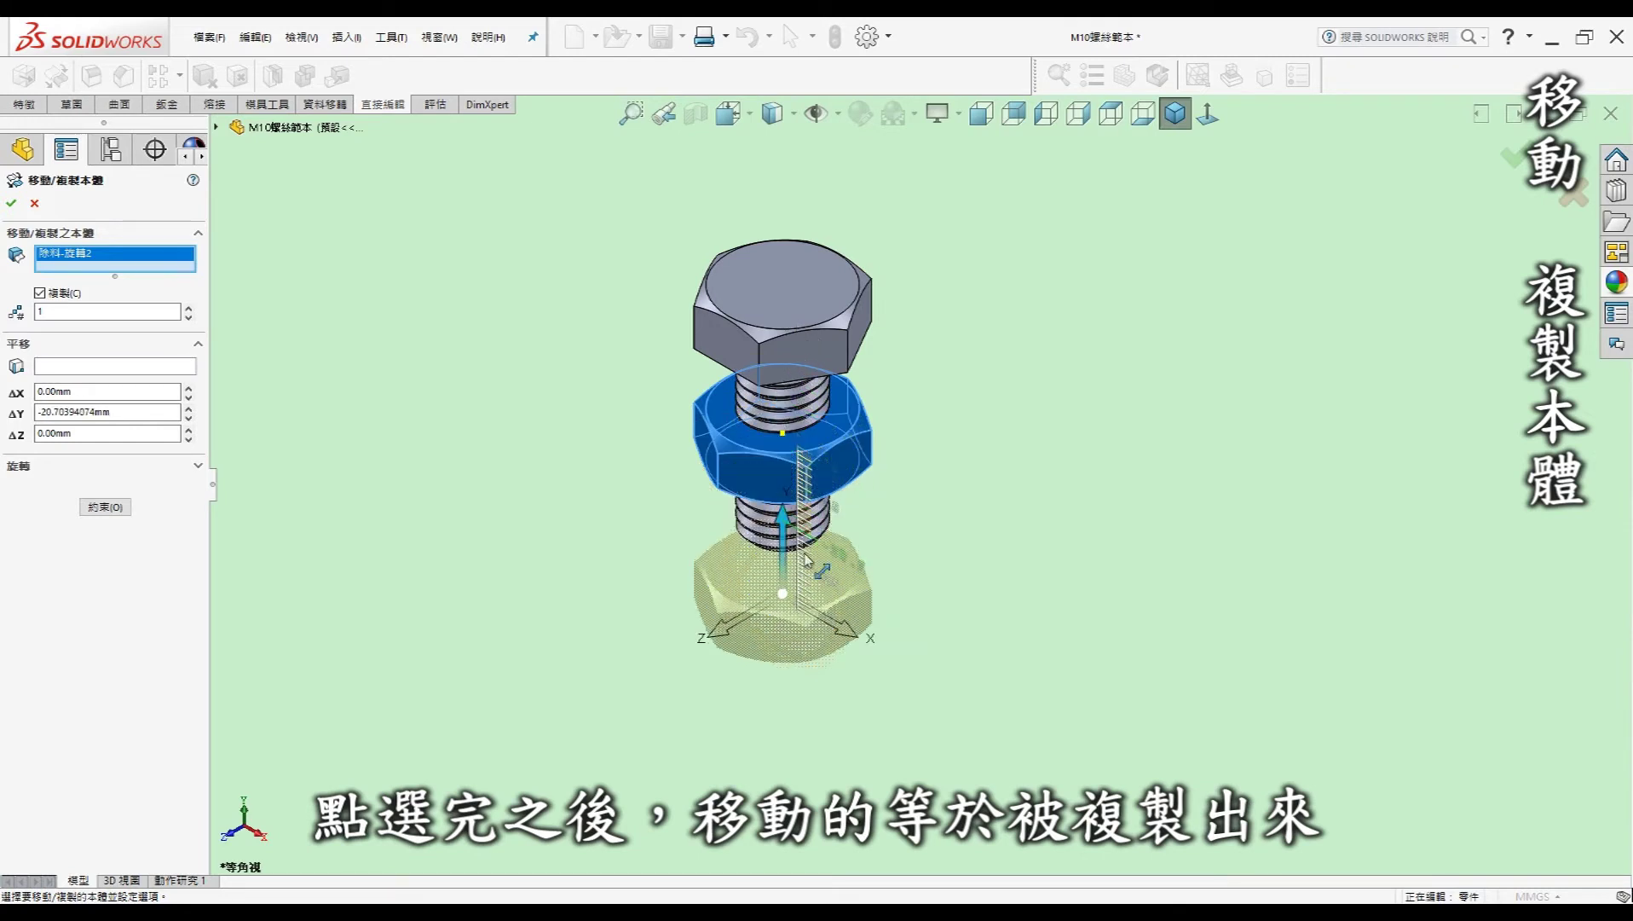
{"action": "left_click_drag", "start_coordinate": [808, 649], "coordinate": [806, 658]}
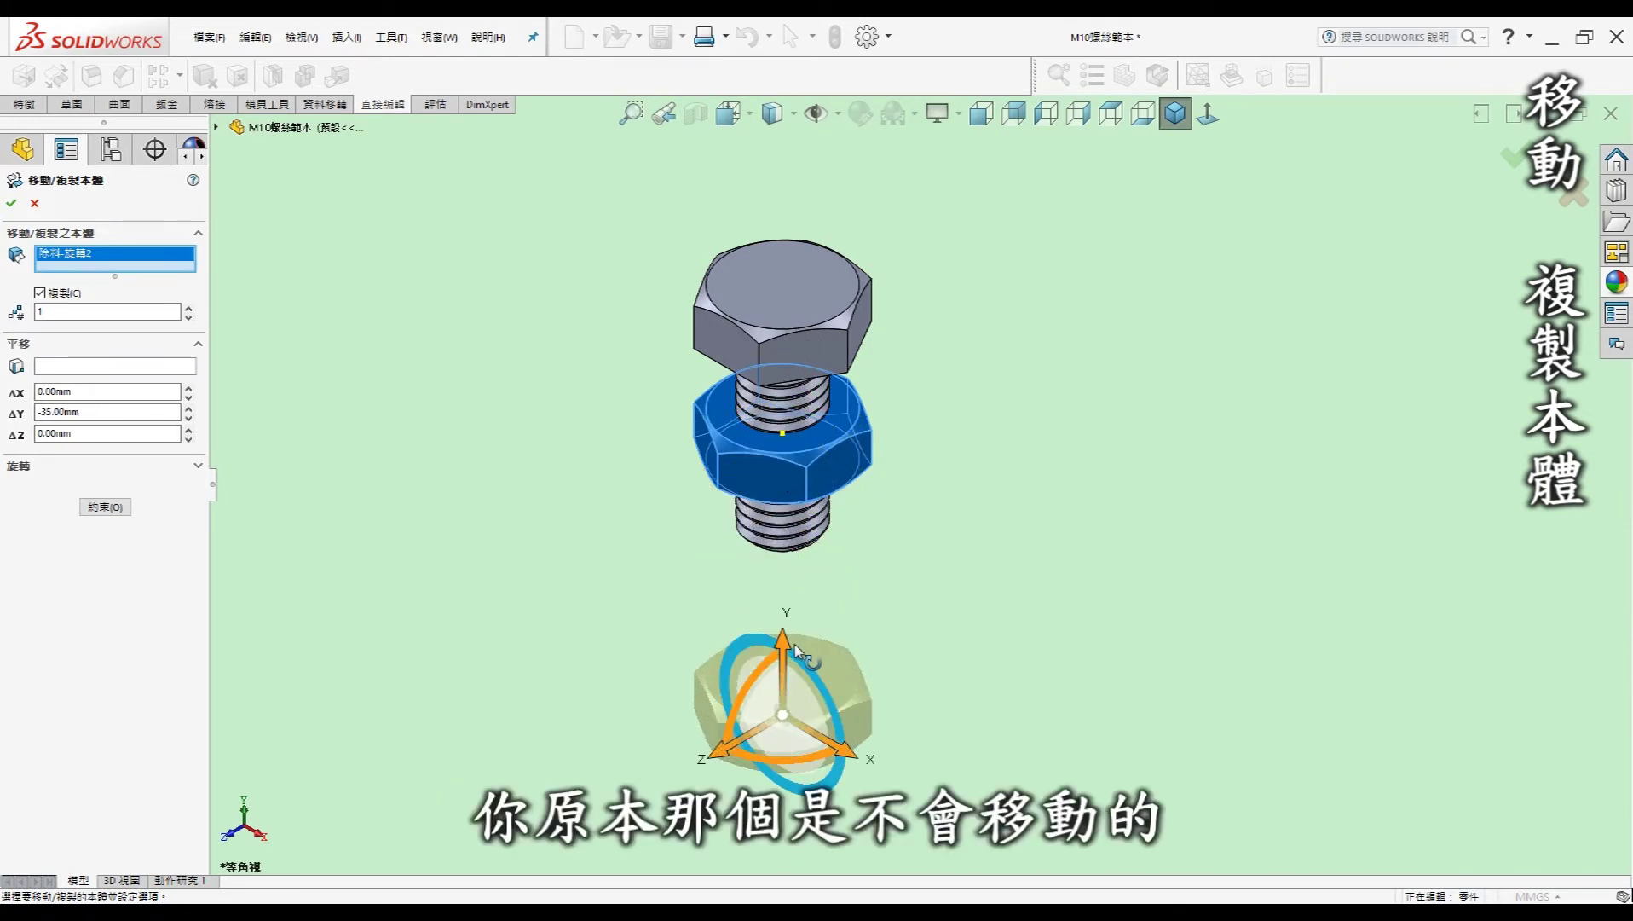
{"action": "left_click", "coordinate": [12, 203]}
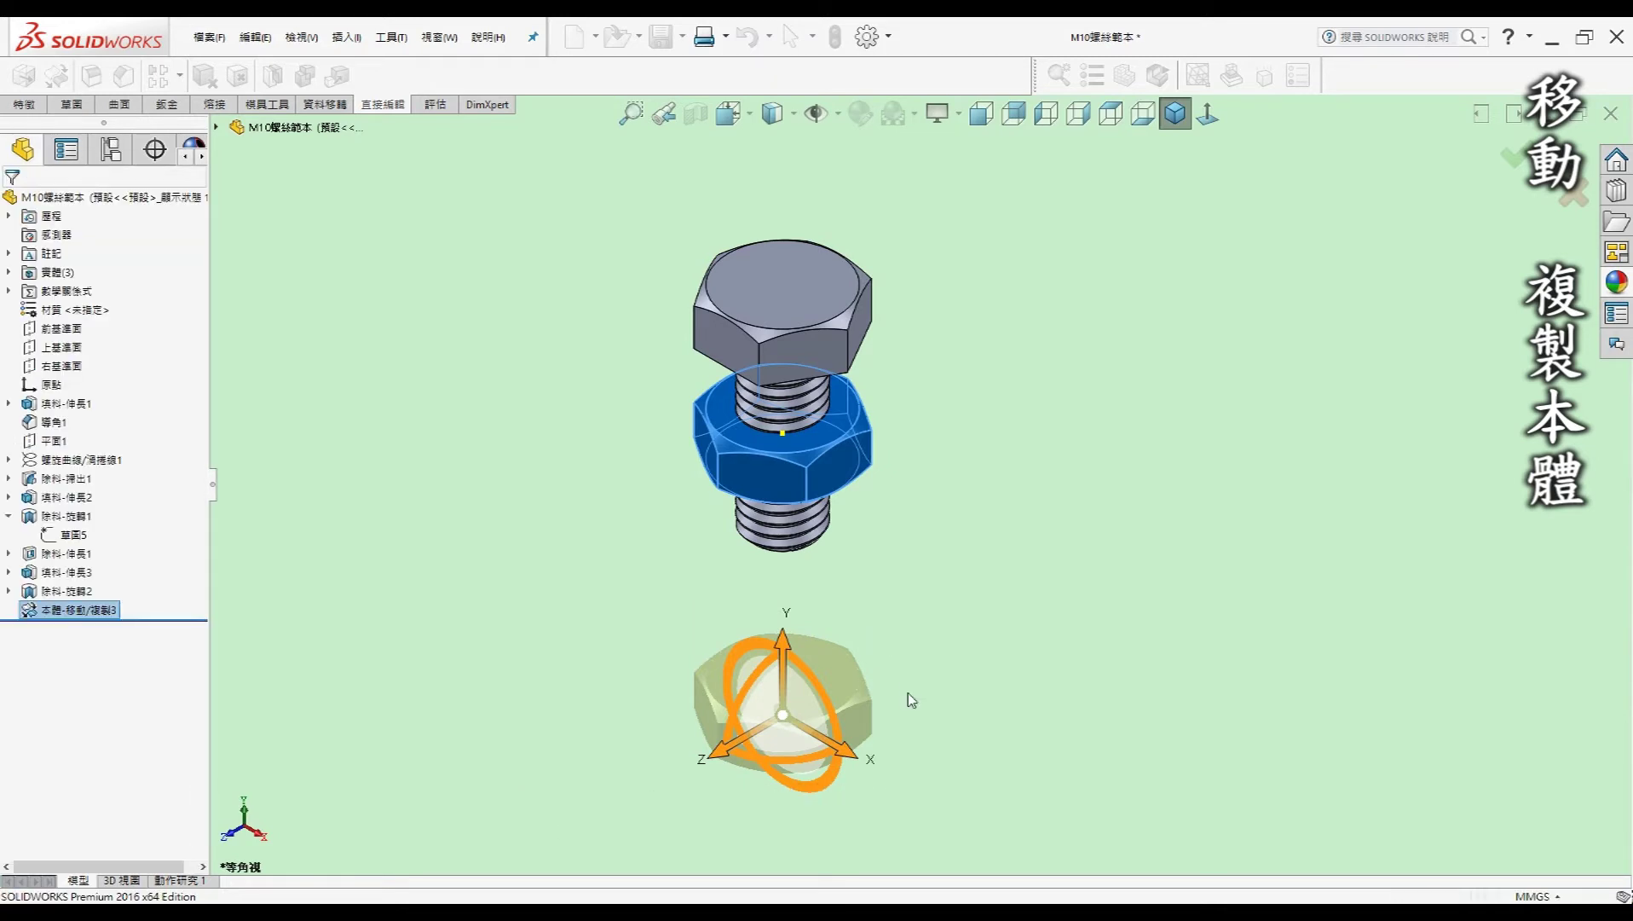
{"action": "left_click", "coordinate": [752, 555]}
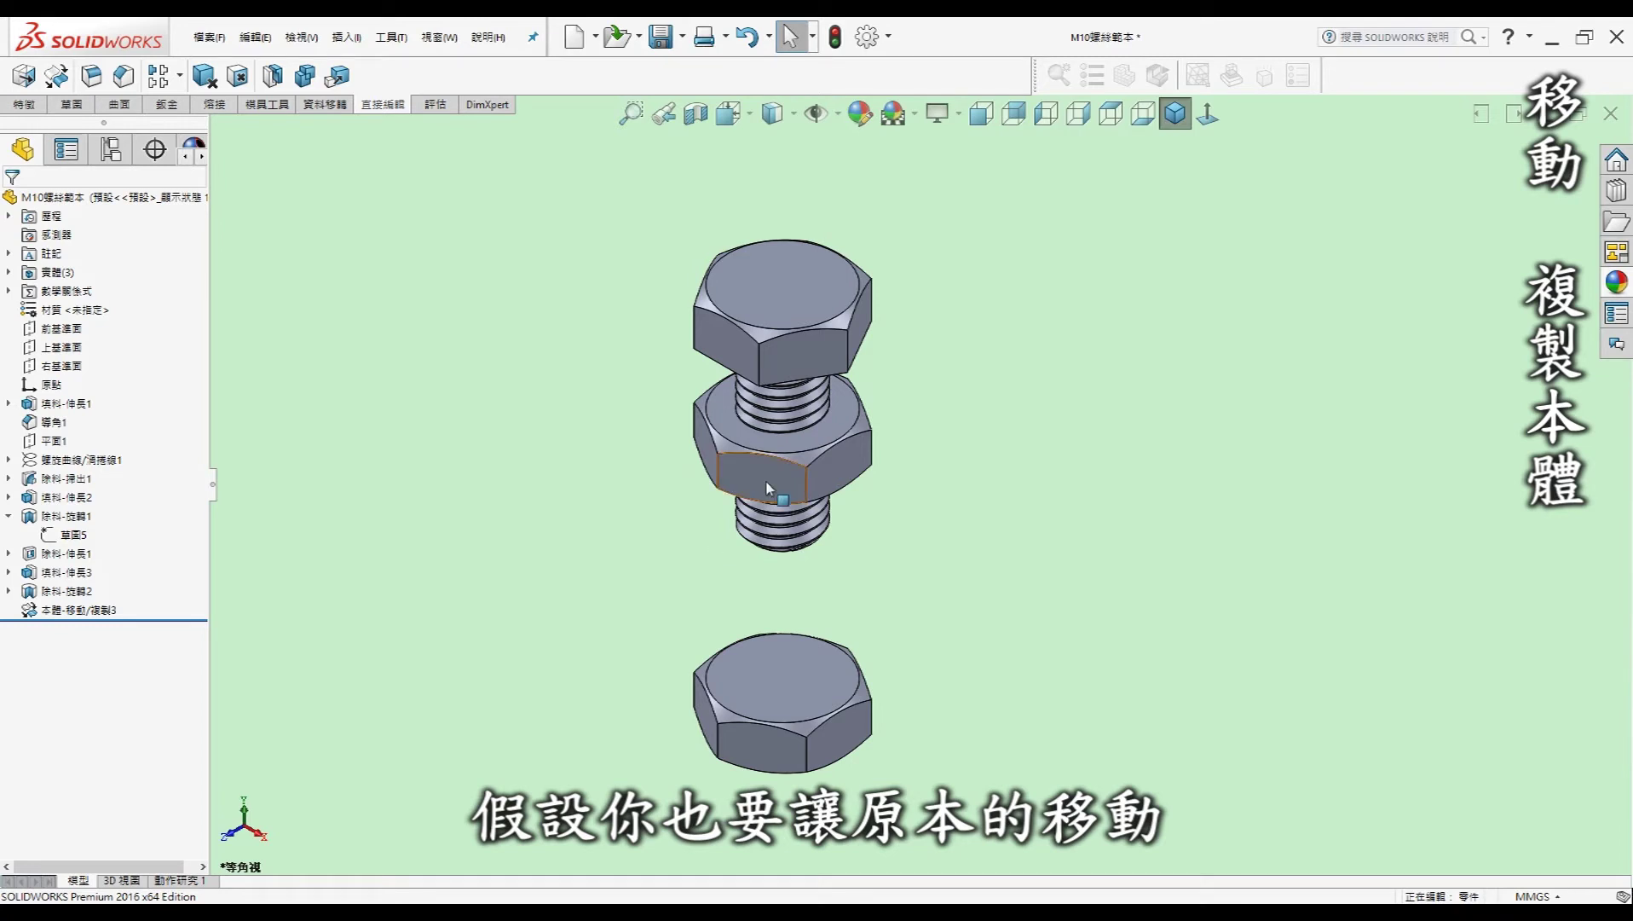
Move the original nut about 30 mm along X off the bolt, without keeping a copy
{"action": "left_click", "coordinate": [692, 464]}
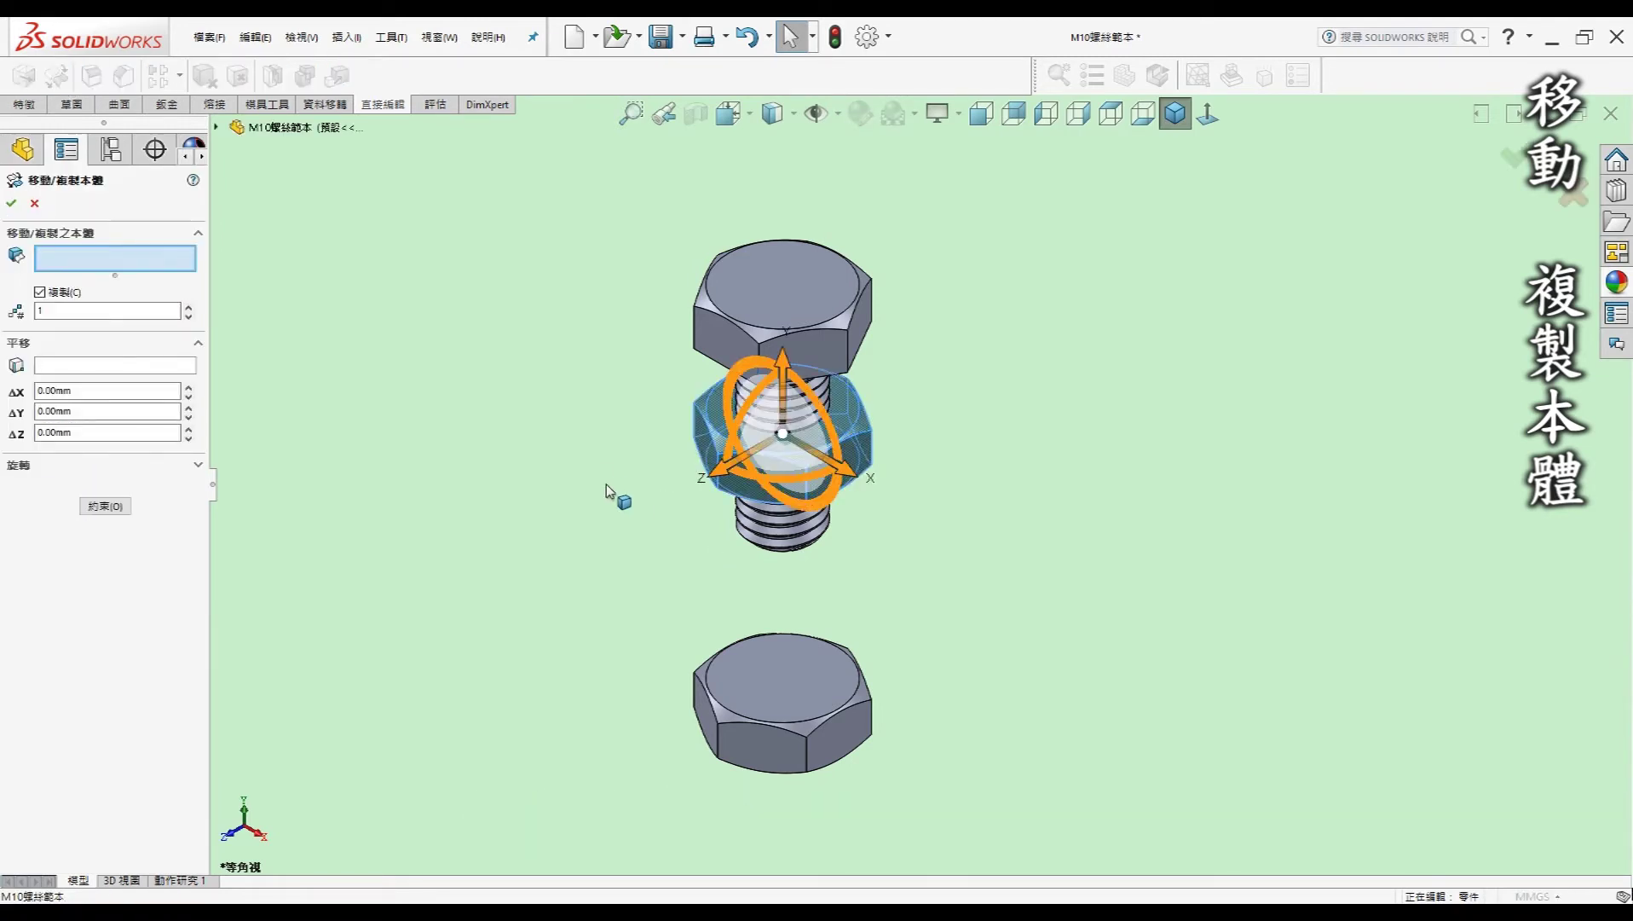
{"action": "left_click", "coordinate": [58, 294]}
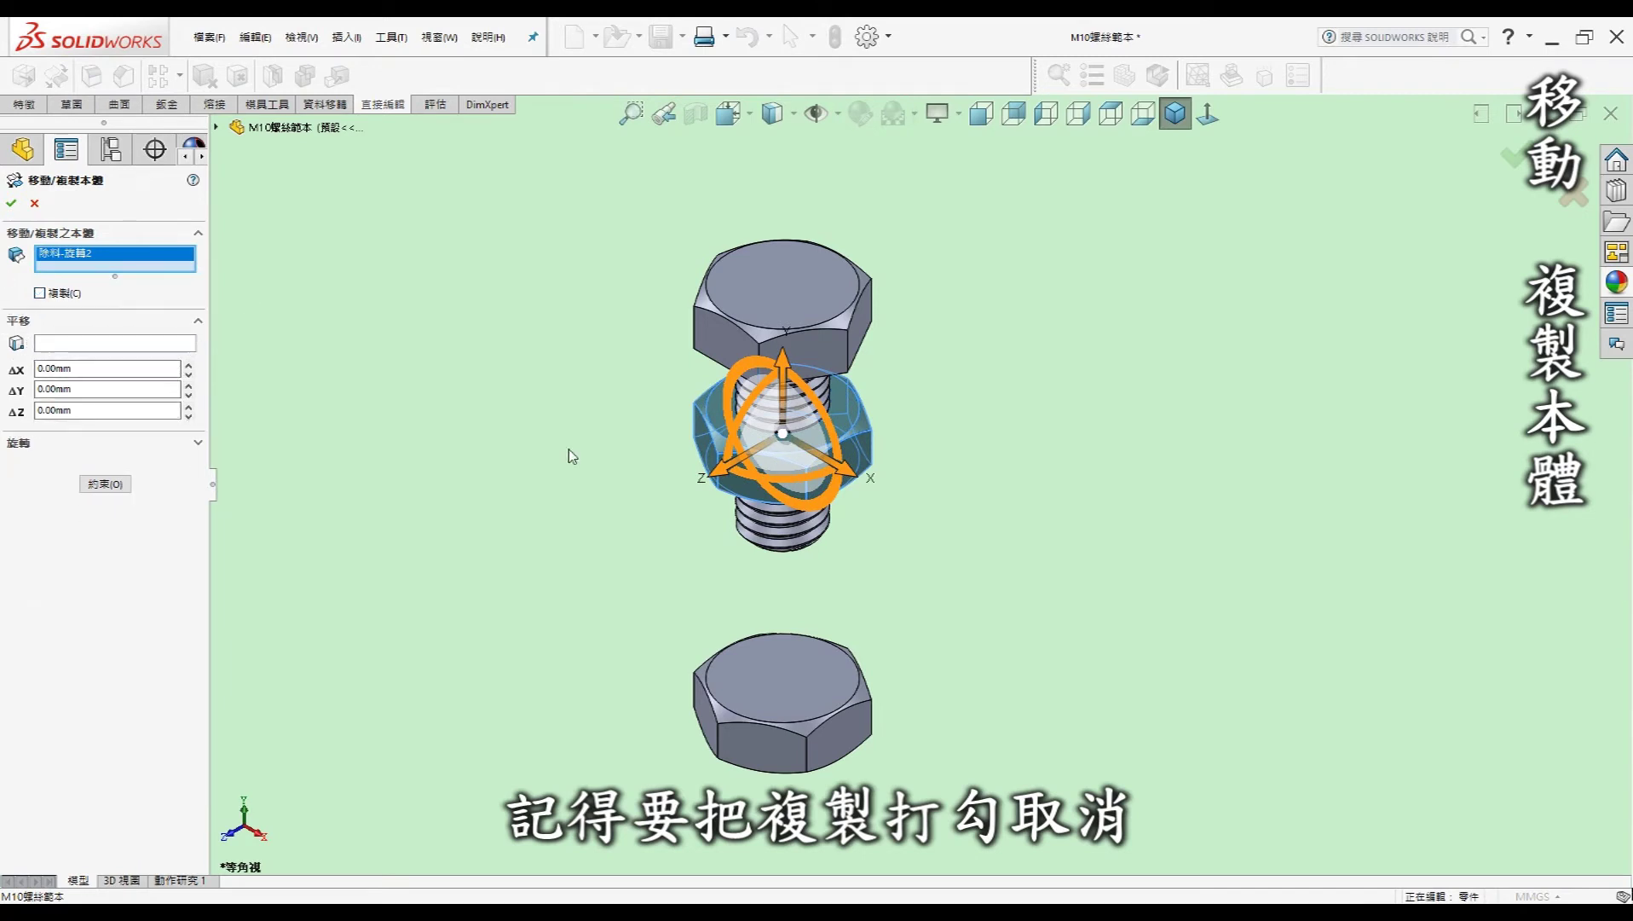
{"action": "left_click_drag", "start_coordinate": [862, 474], "coordinate": [1075, 593]}
{"action": "left_click", "coordinate": [13, 203]}
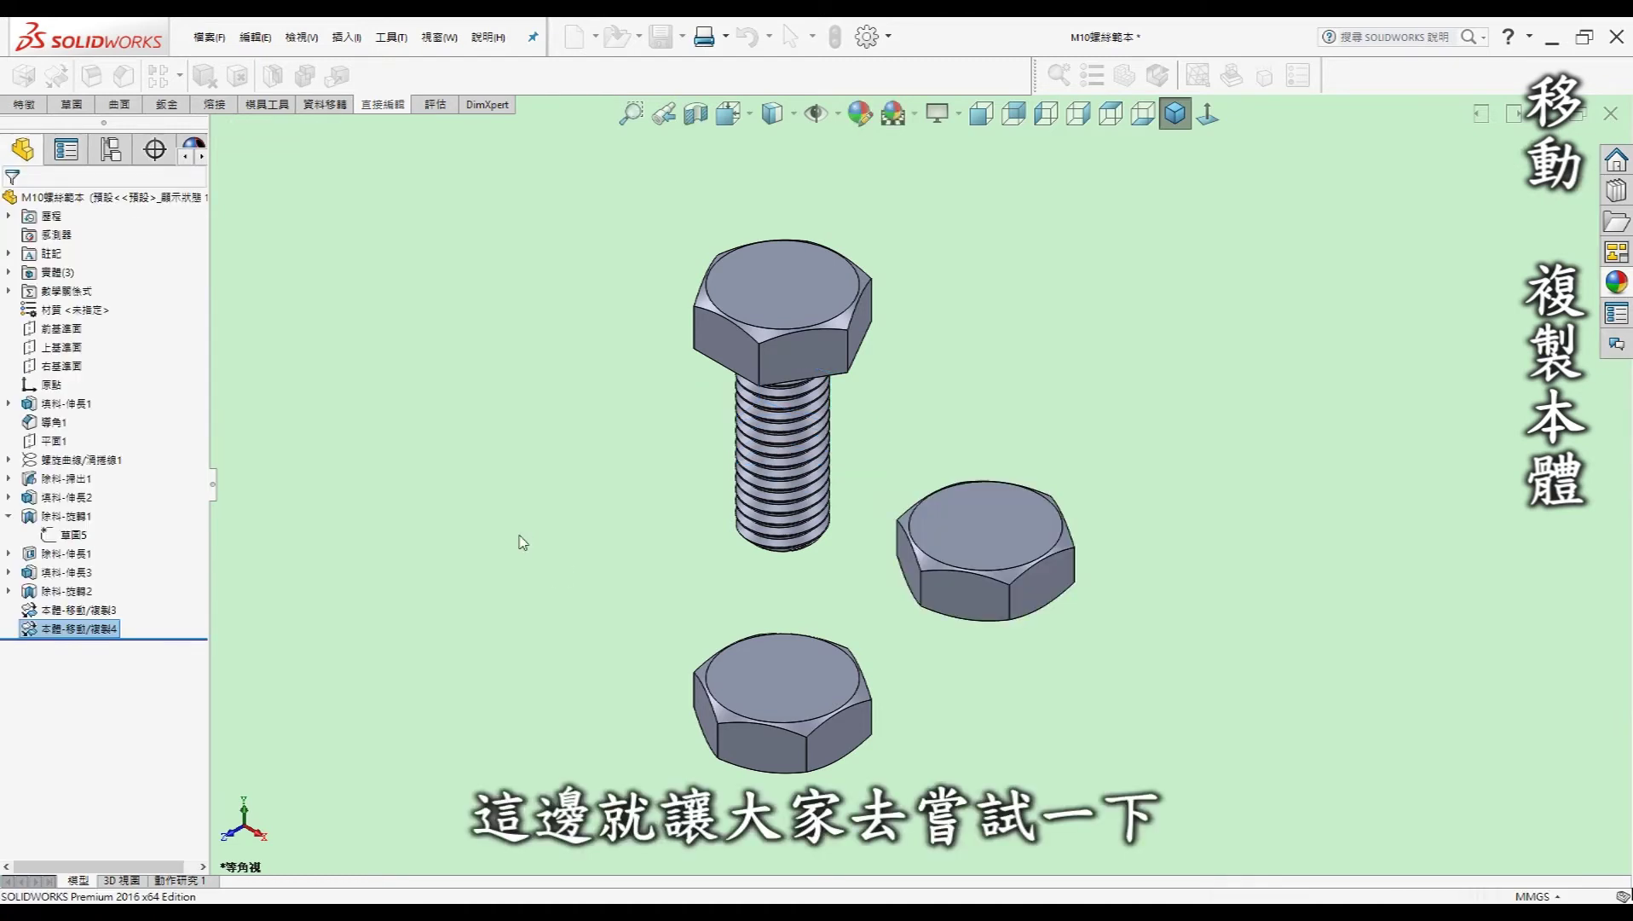
{"action": "mouse_move", "coordinate": [1378, 503]}
{"action": "middle_mouse_down"}
{"action": "mouse_move", "coordinate": [1094, 516]}
{"action": "mouse_move", "coordinate": [1111, 515]}
{"action": "middle_mouse_up"}
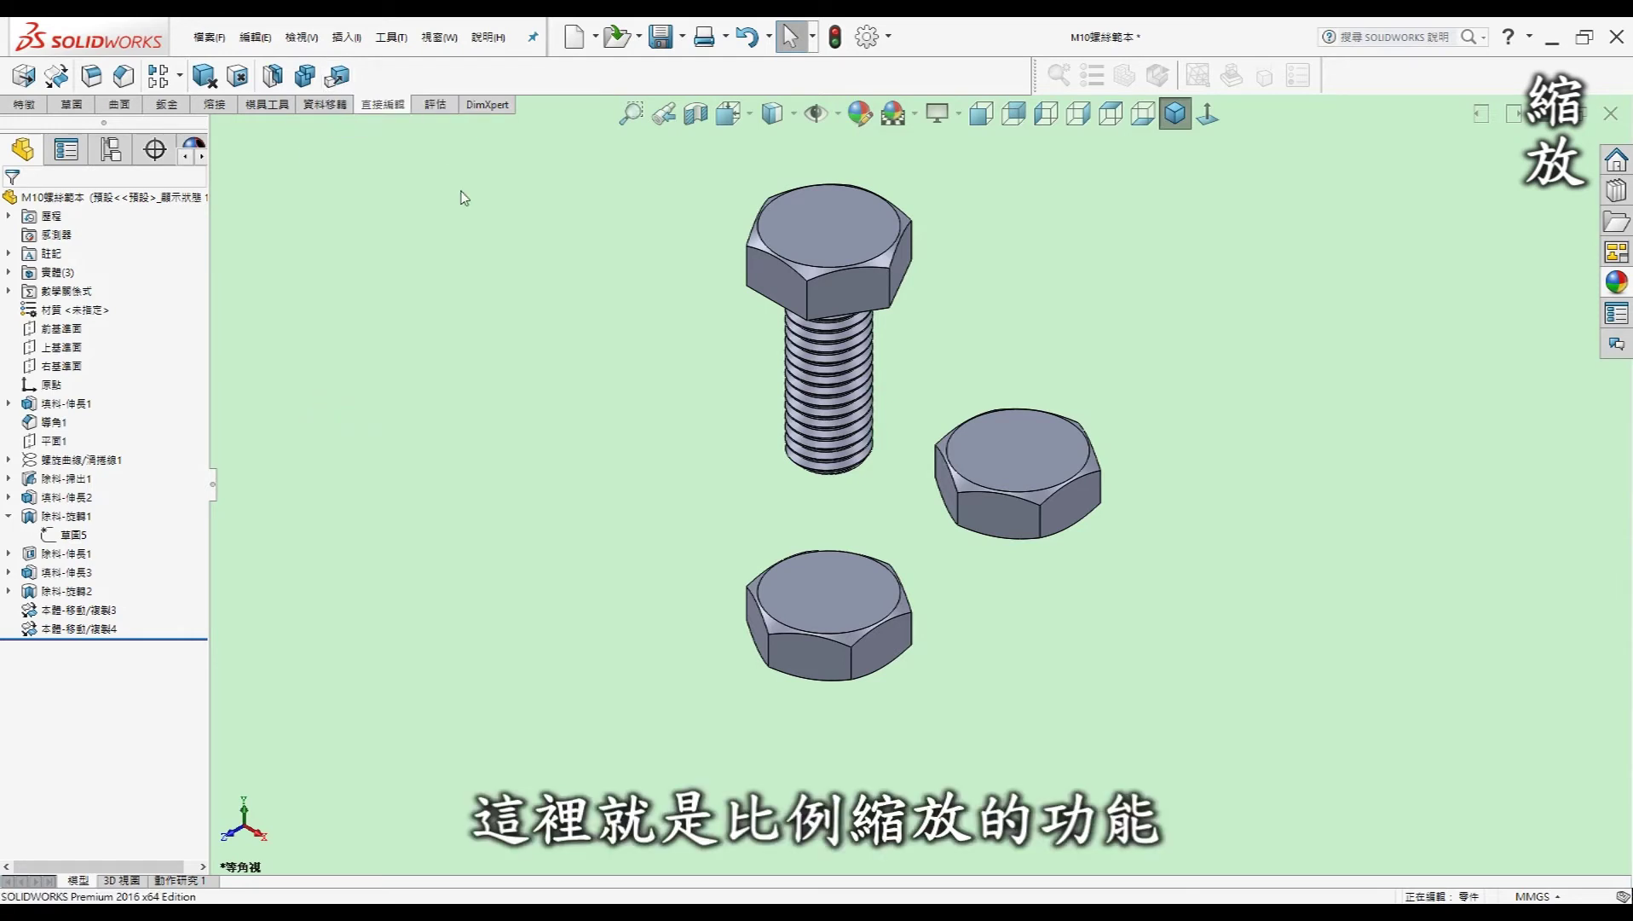
Scale the side nut body uniformly by a factor of 2
{"action": "left_click", "coordinate": [337, 75]}
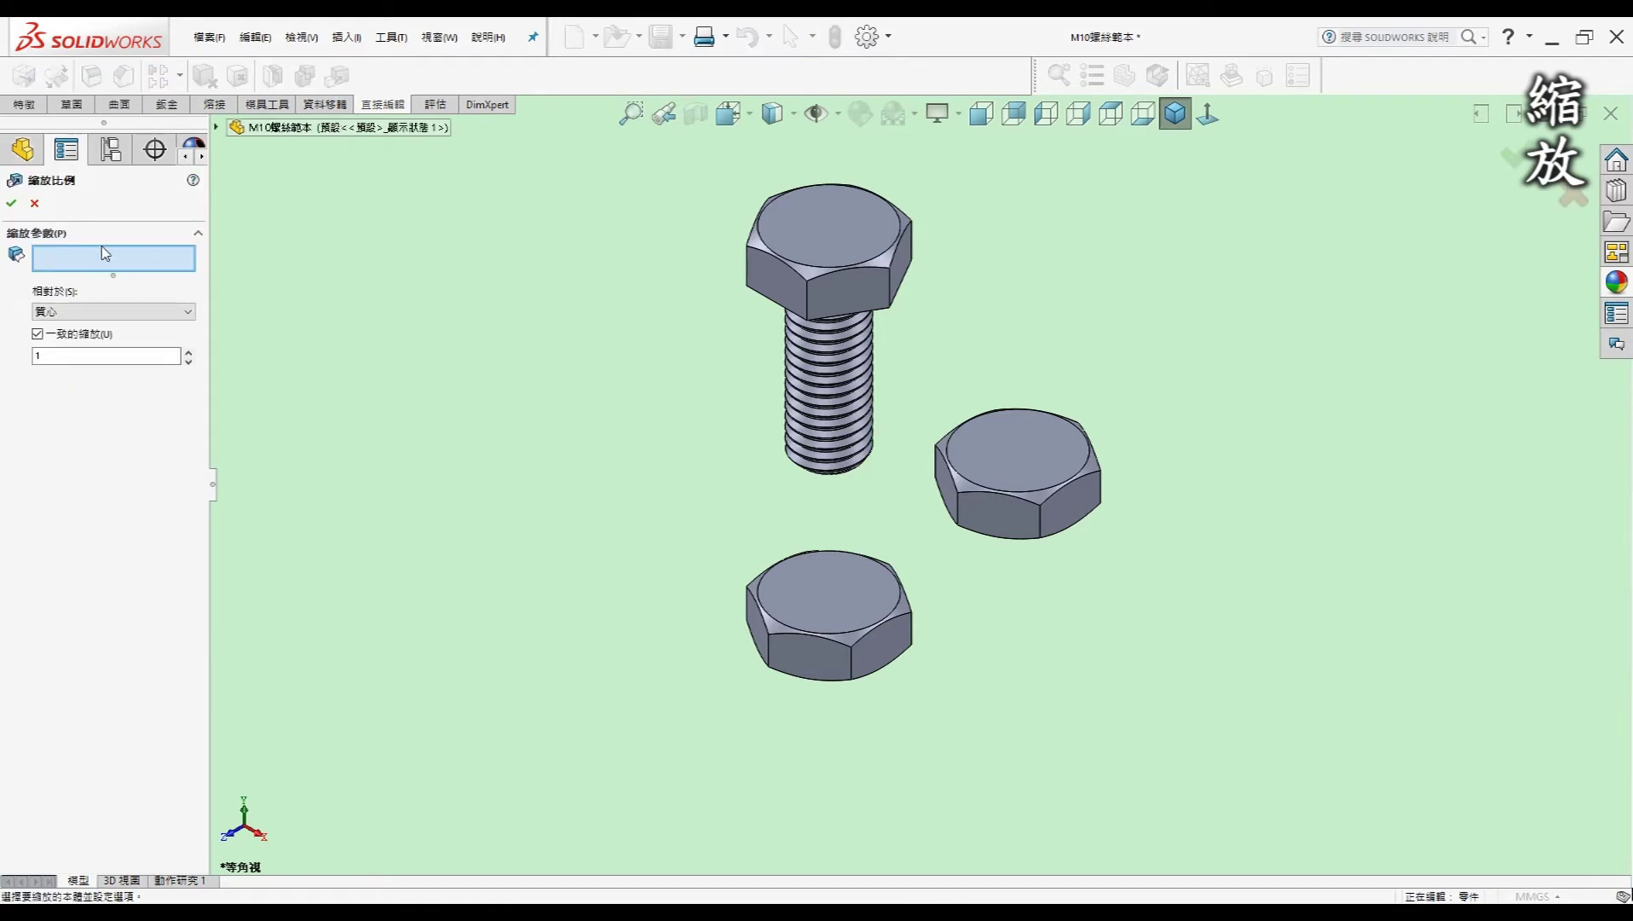
{"action": "left_click", "coordinate": [1031, 462]}
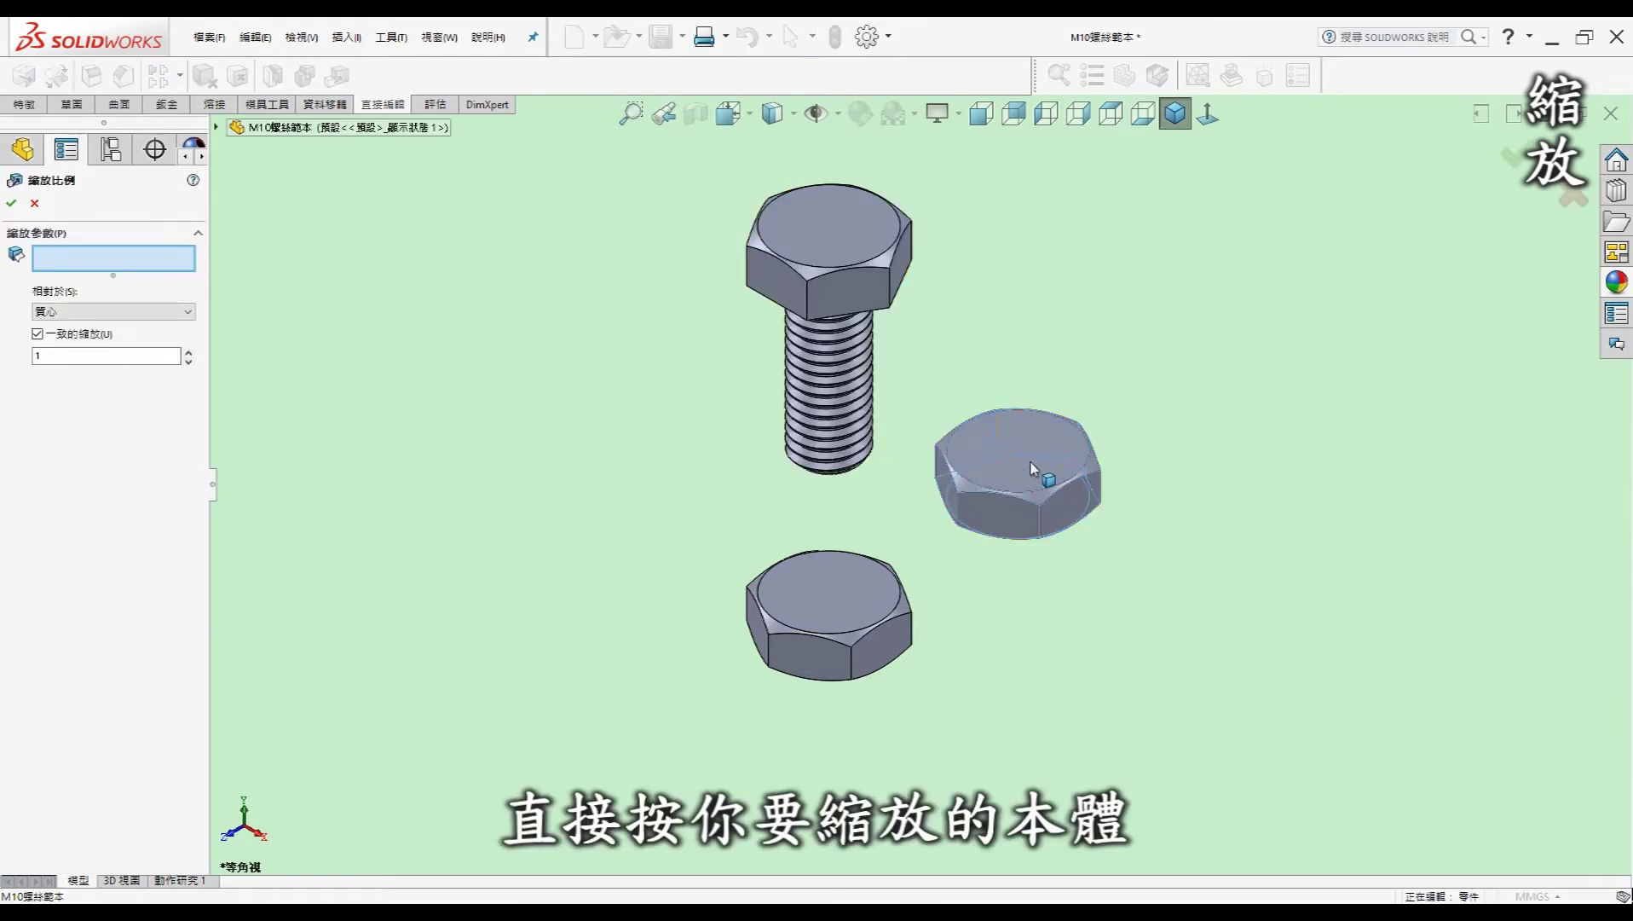
{"action": "double_click", "coordinate": [67, 359]}
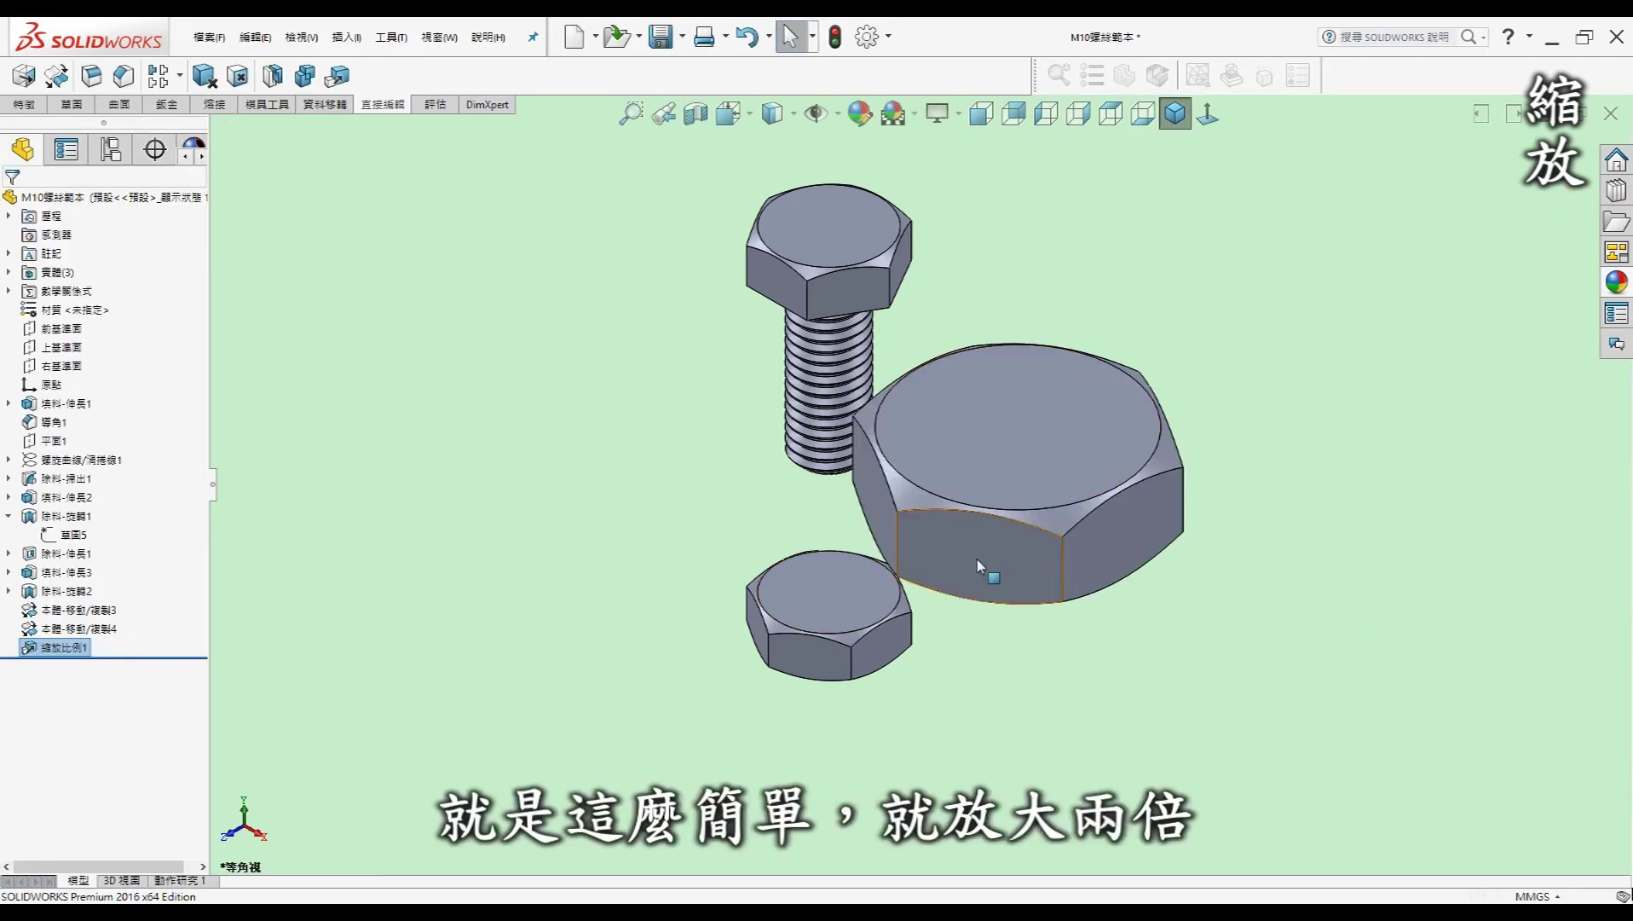
{"action": "right_click", "coordinate": [58, 651]}
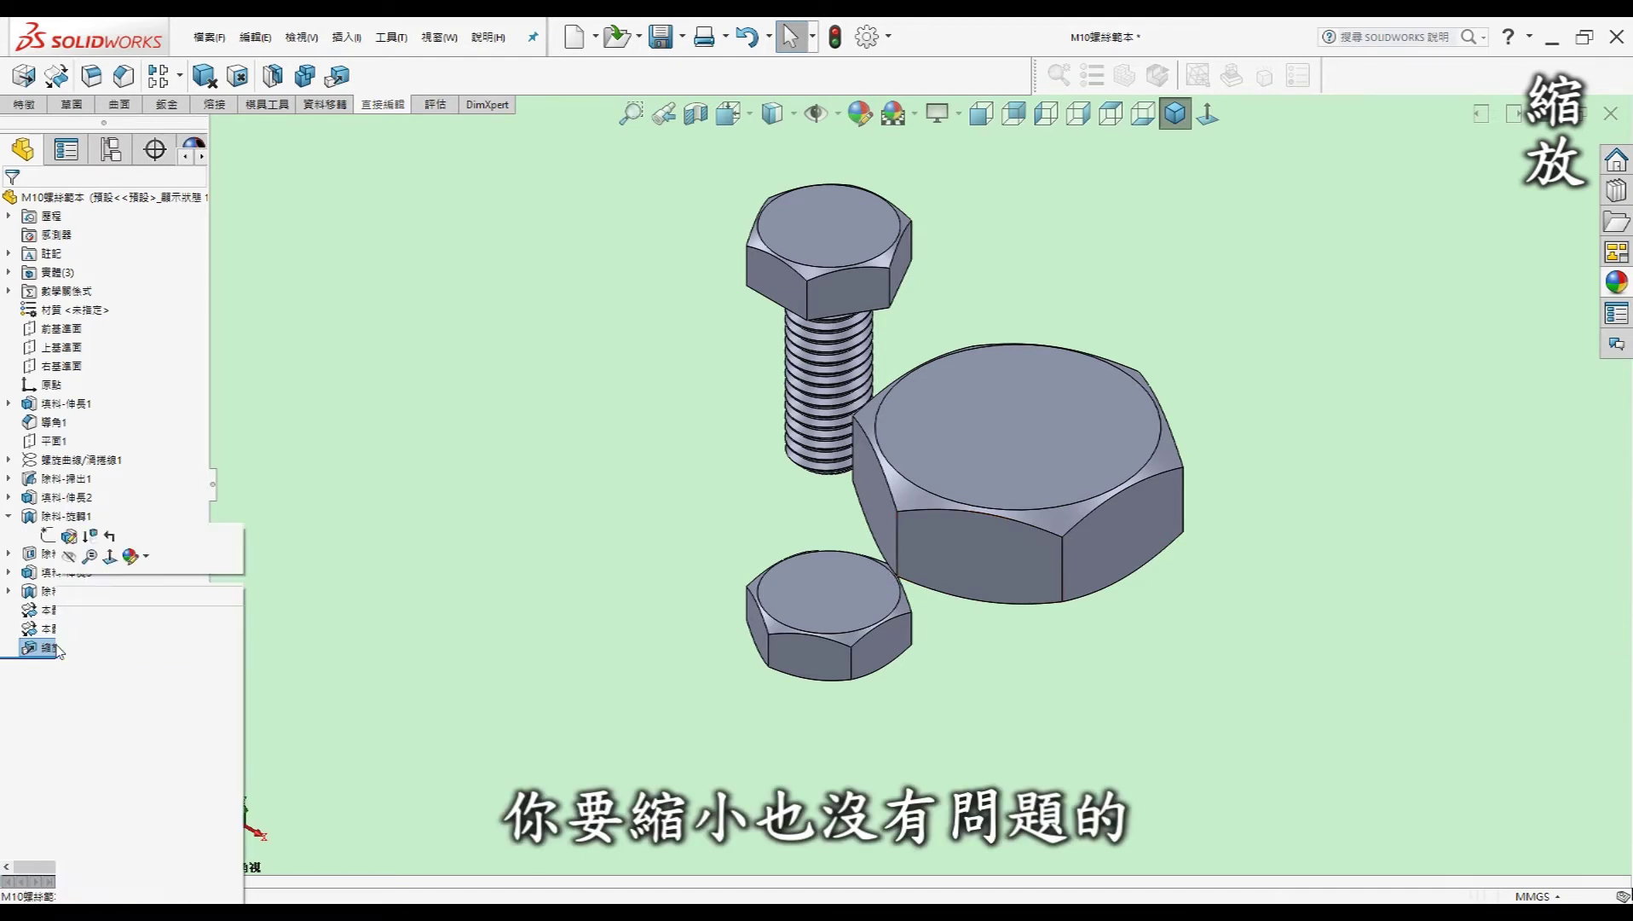
Edit 縮放比例1 to a 0.2 scale factor, then start the Measure tool
{"action": "left_click", "coordinate": [71, 550]}
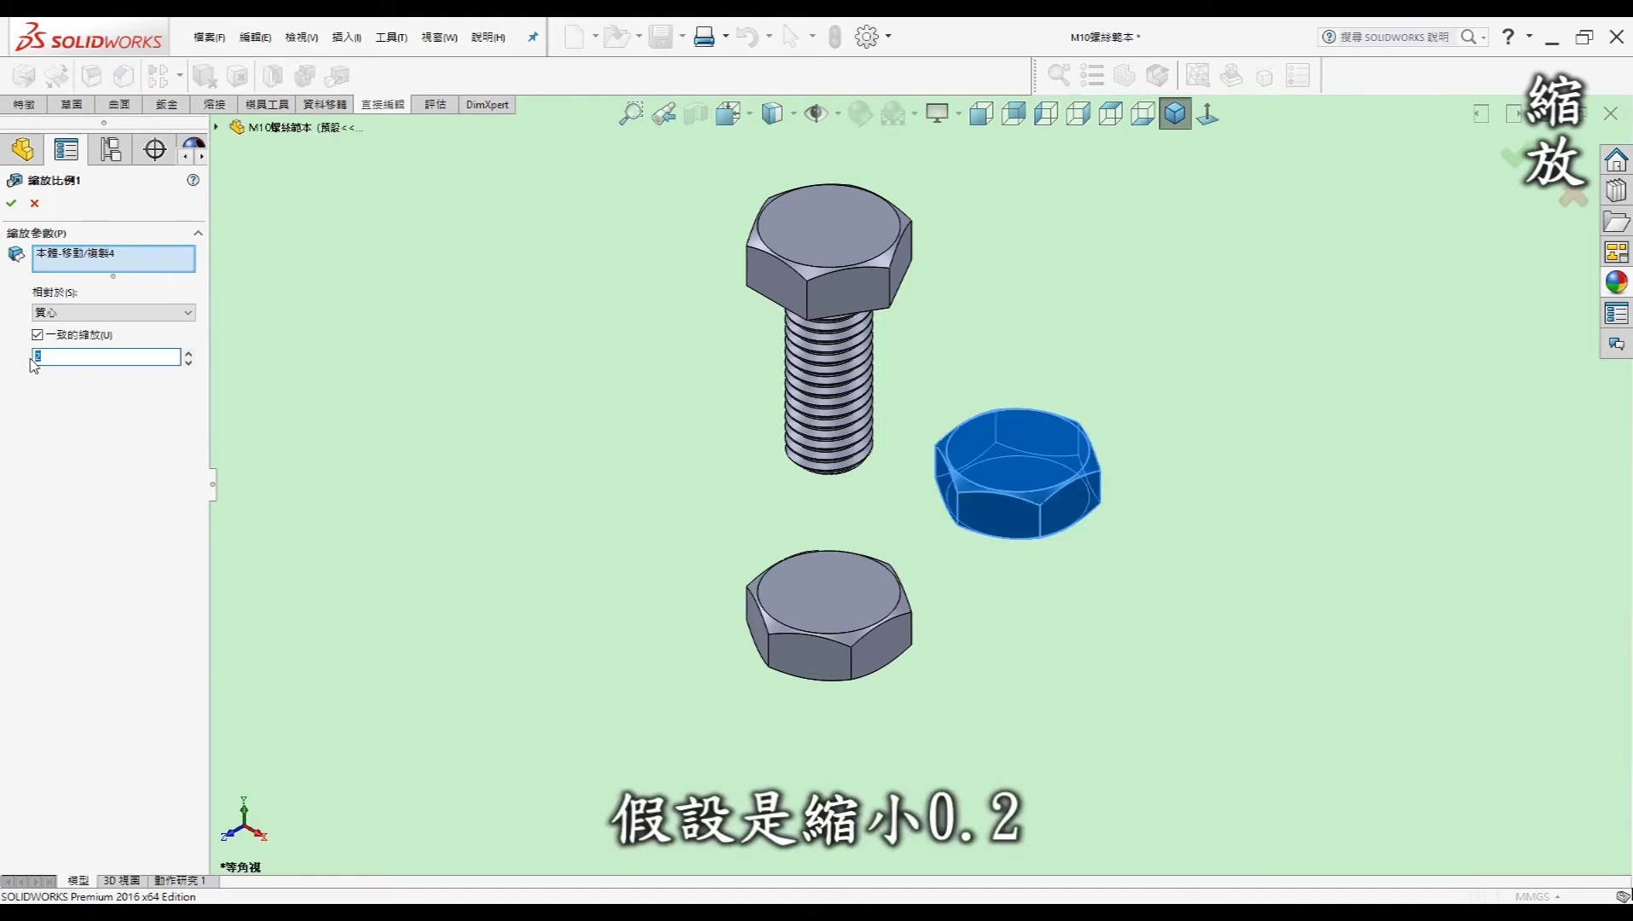
{"action": "type", "text": ".2"}
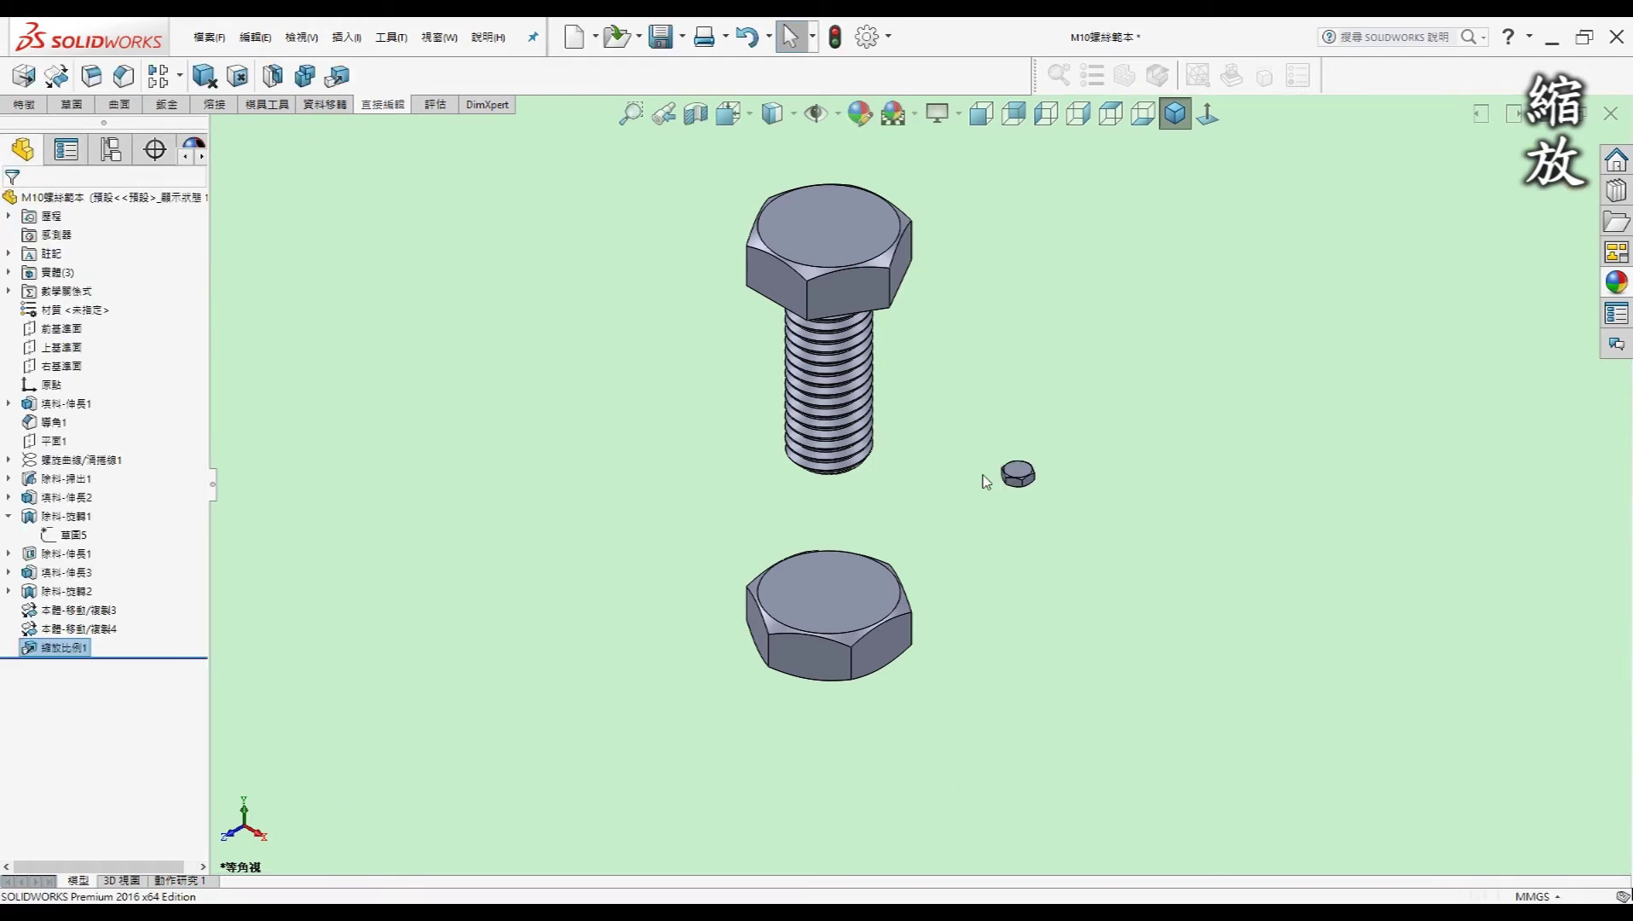
{"action": "left_click", "coordinate": [1039, 528]}
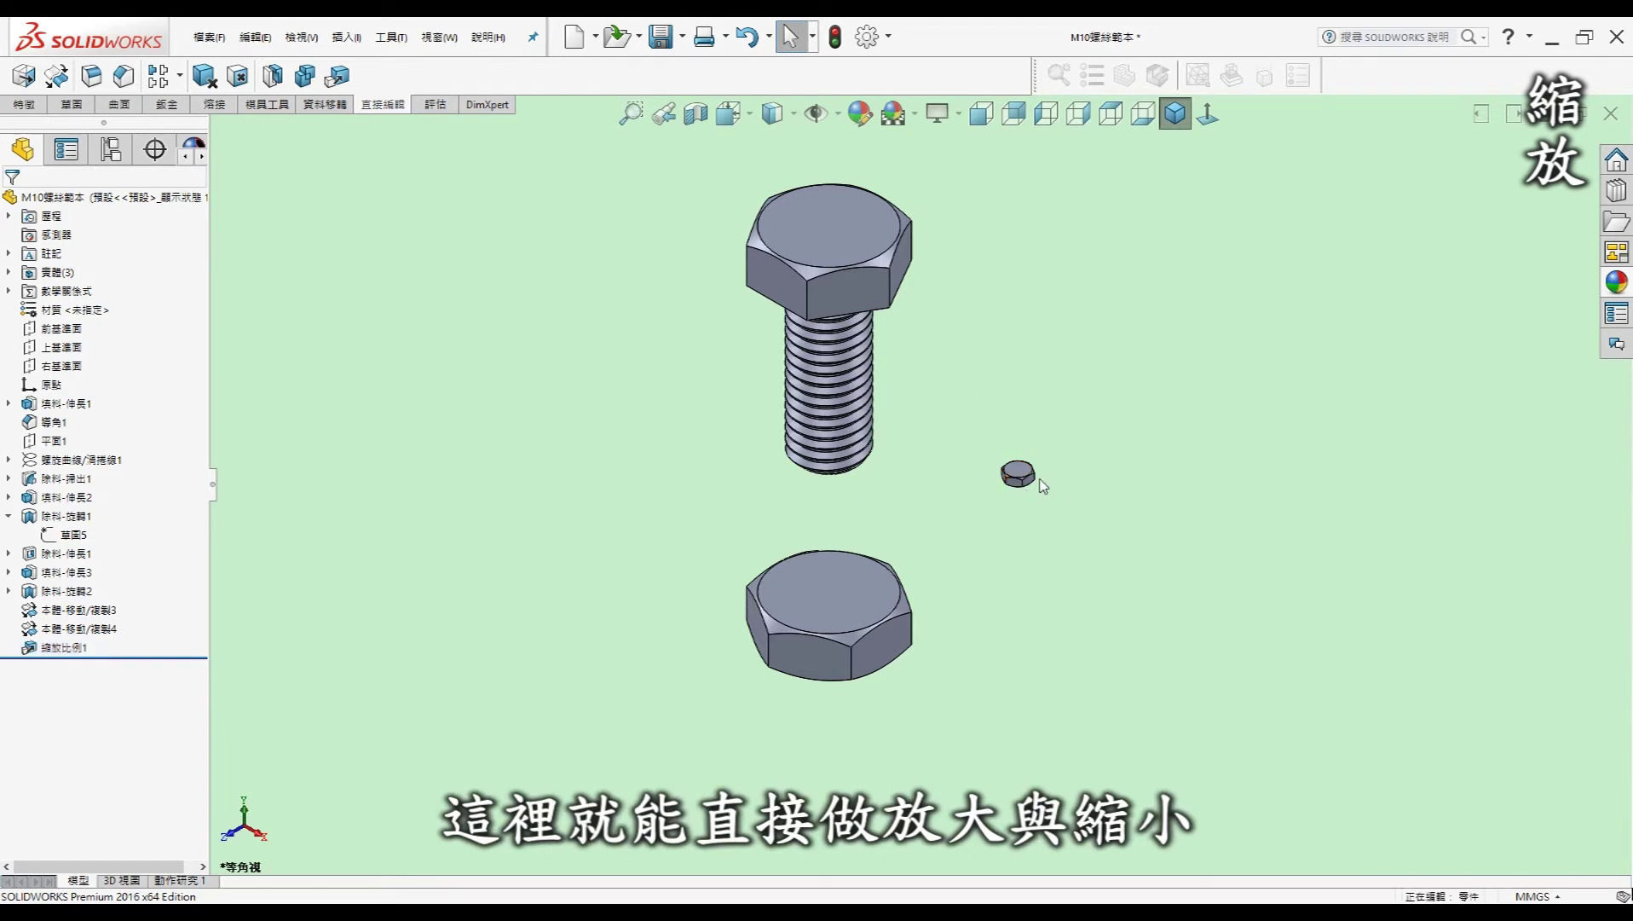
{"action": "scroll", "coordinate": [1026, 501], "scroll_direction": "down", "scroll_amount": 5}
{"action": "key", "text": "m"}
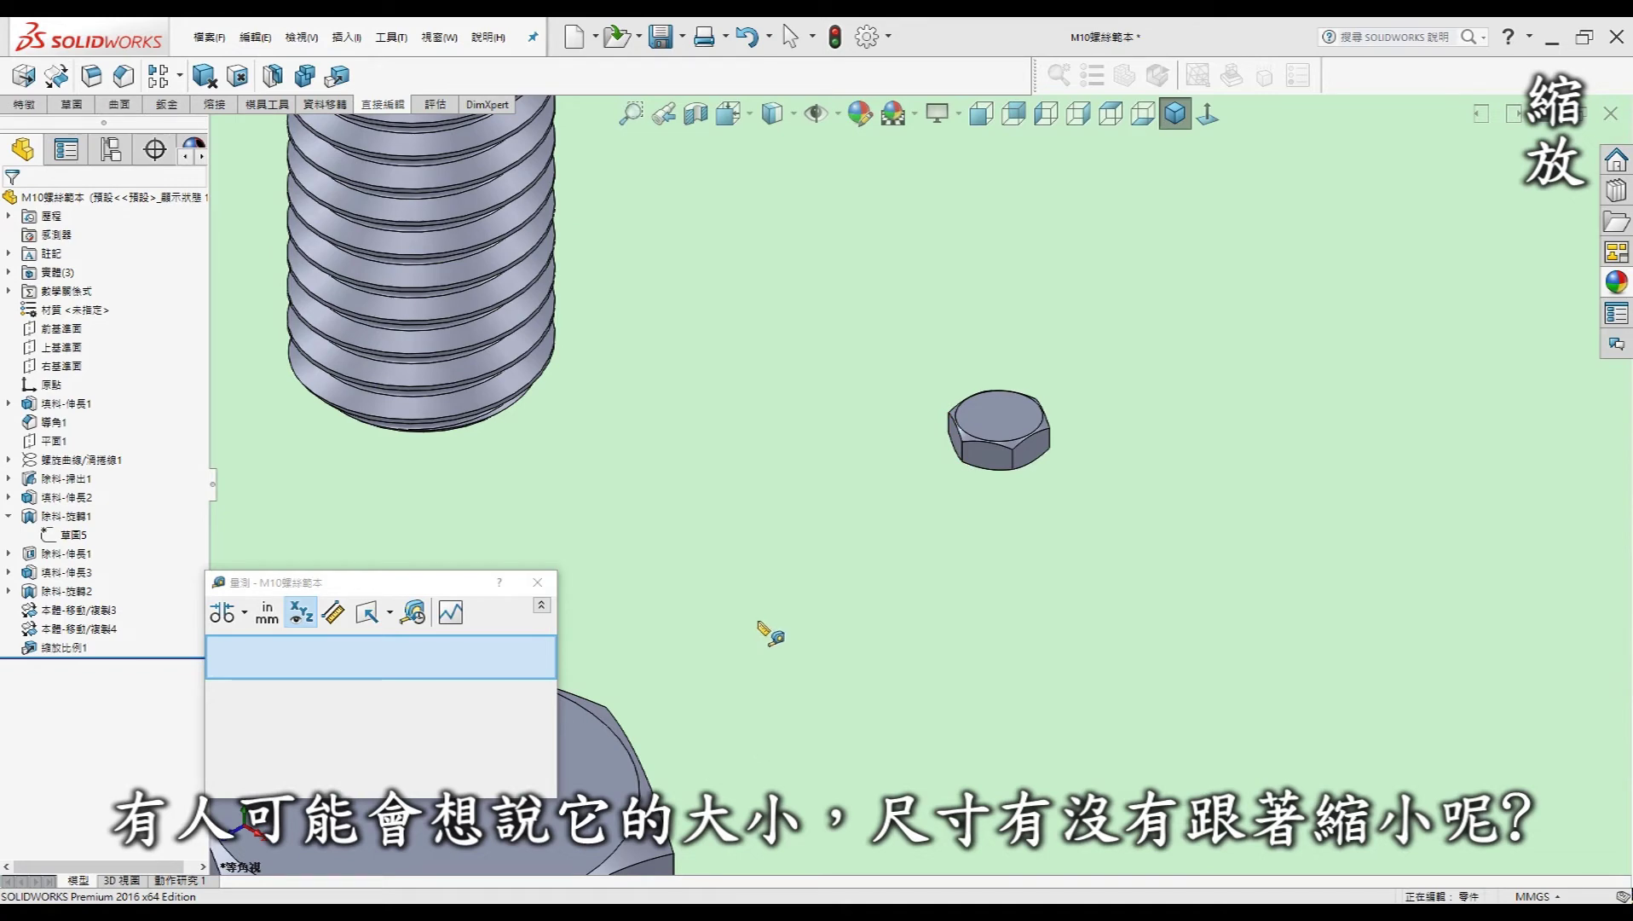
Measure the distance between the shrunken nut's parallel side faces
{"action": "left_click", "coordinate": [954, 439]}
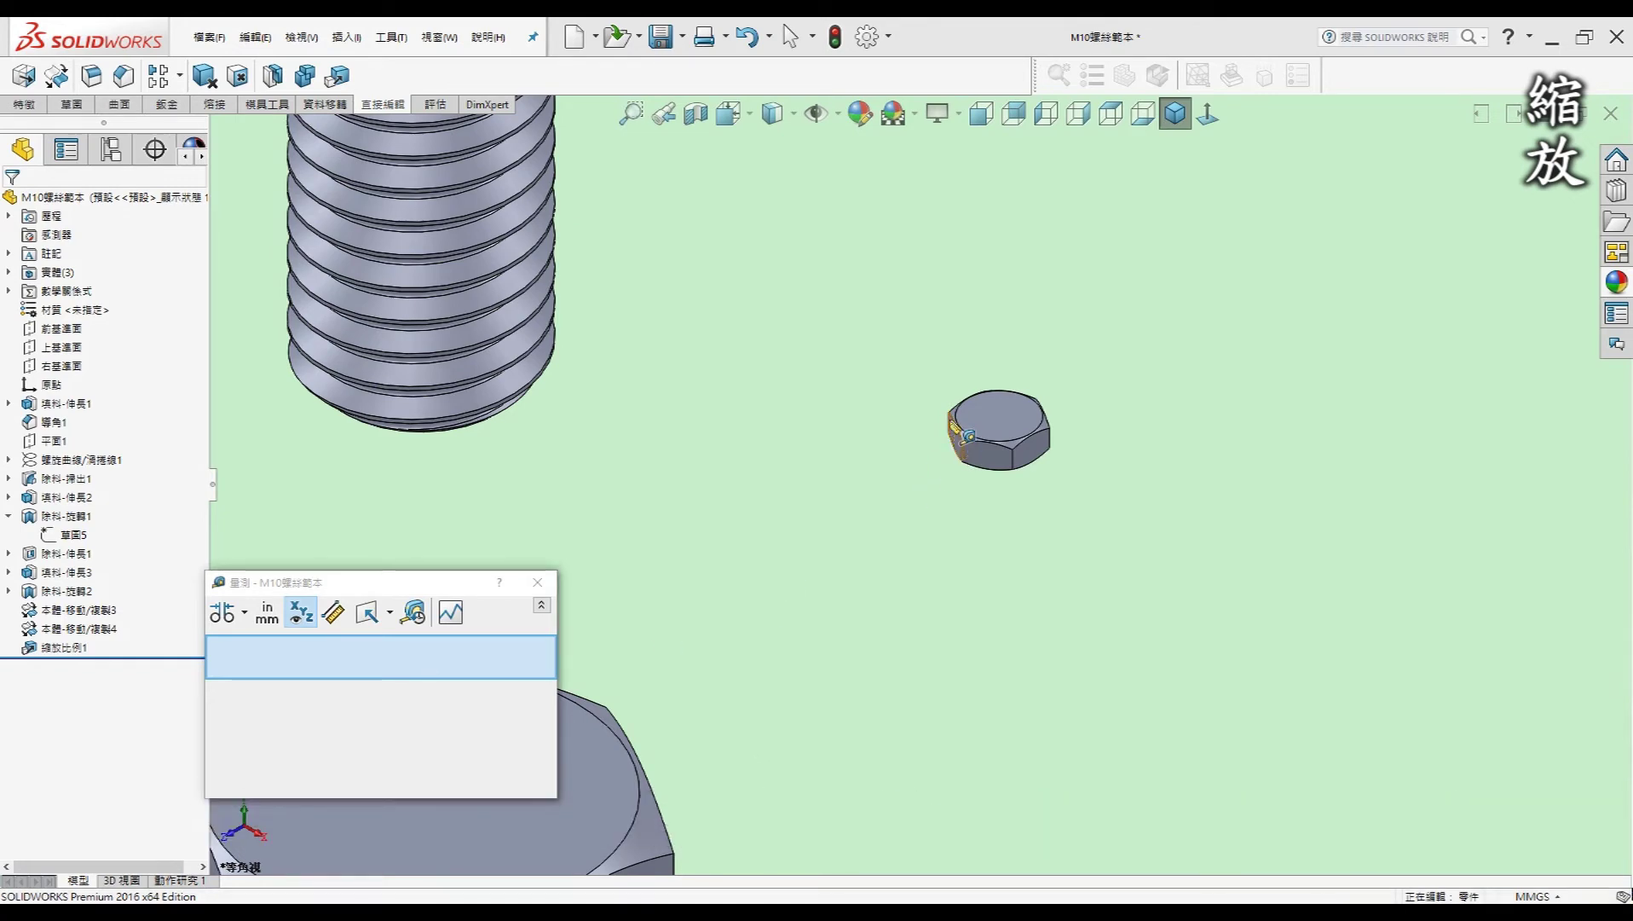
{"action": "scroll", "coordinate": [1027, 401], "scroll_direction": "down", "scroll_amount": 3}
{"action": "middle_click_drag", "start_coordinate": [1027, 411], "coordinate": [1048, 473]}
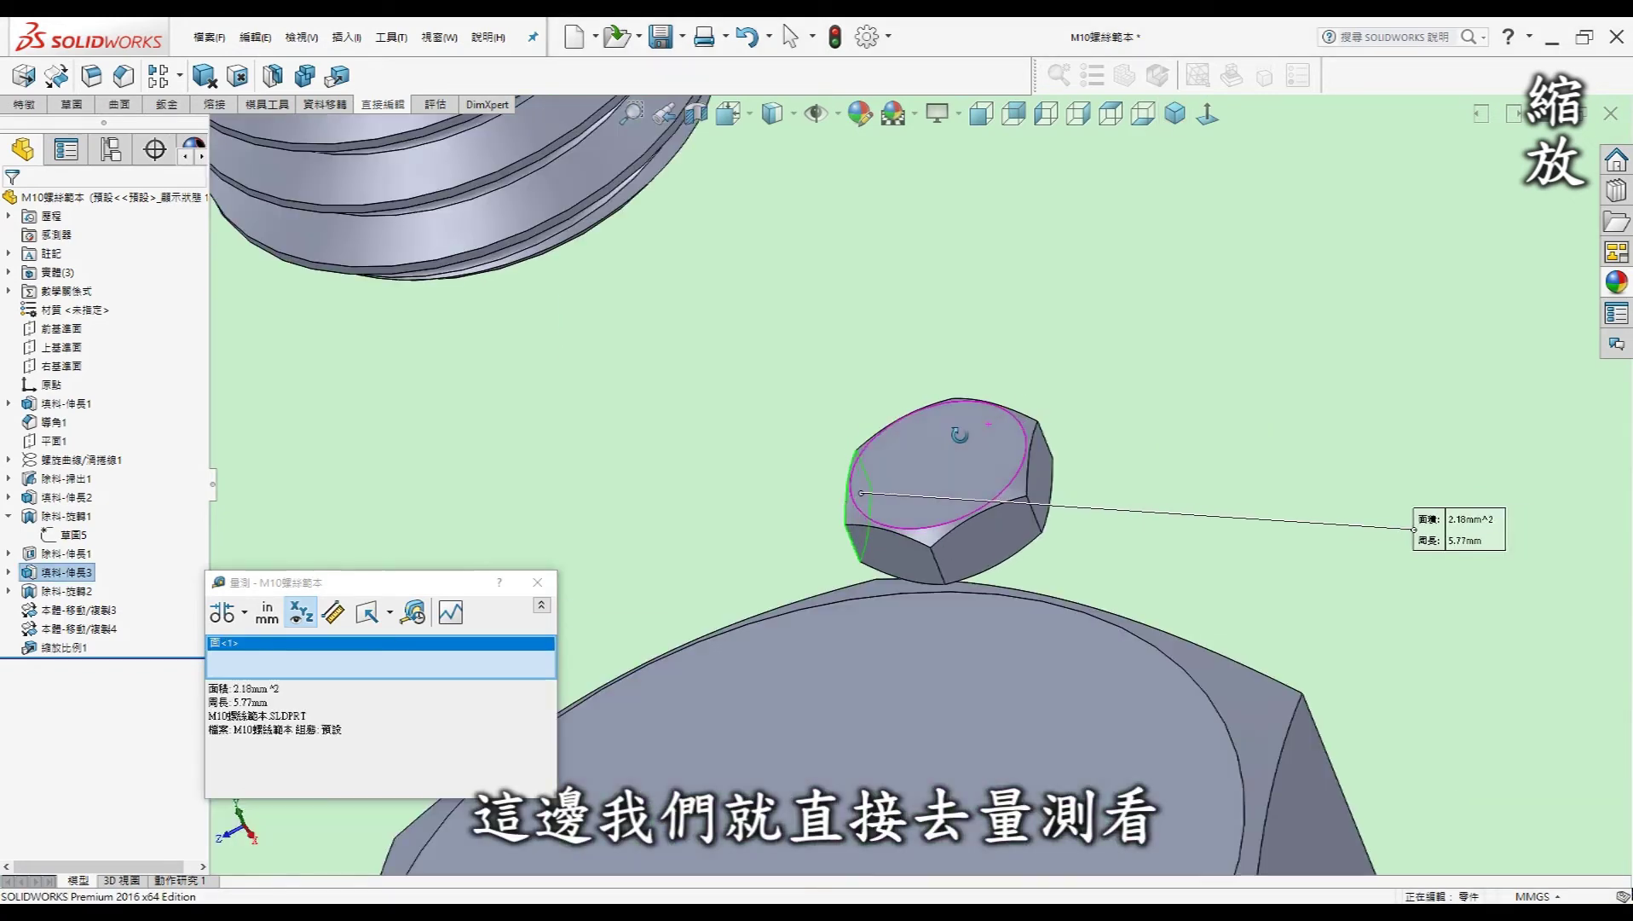
{"action": "left_click", "coordinate": [1046, 473]}
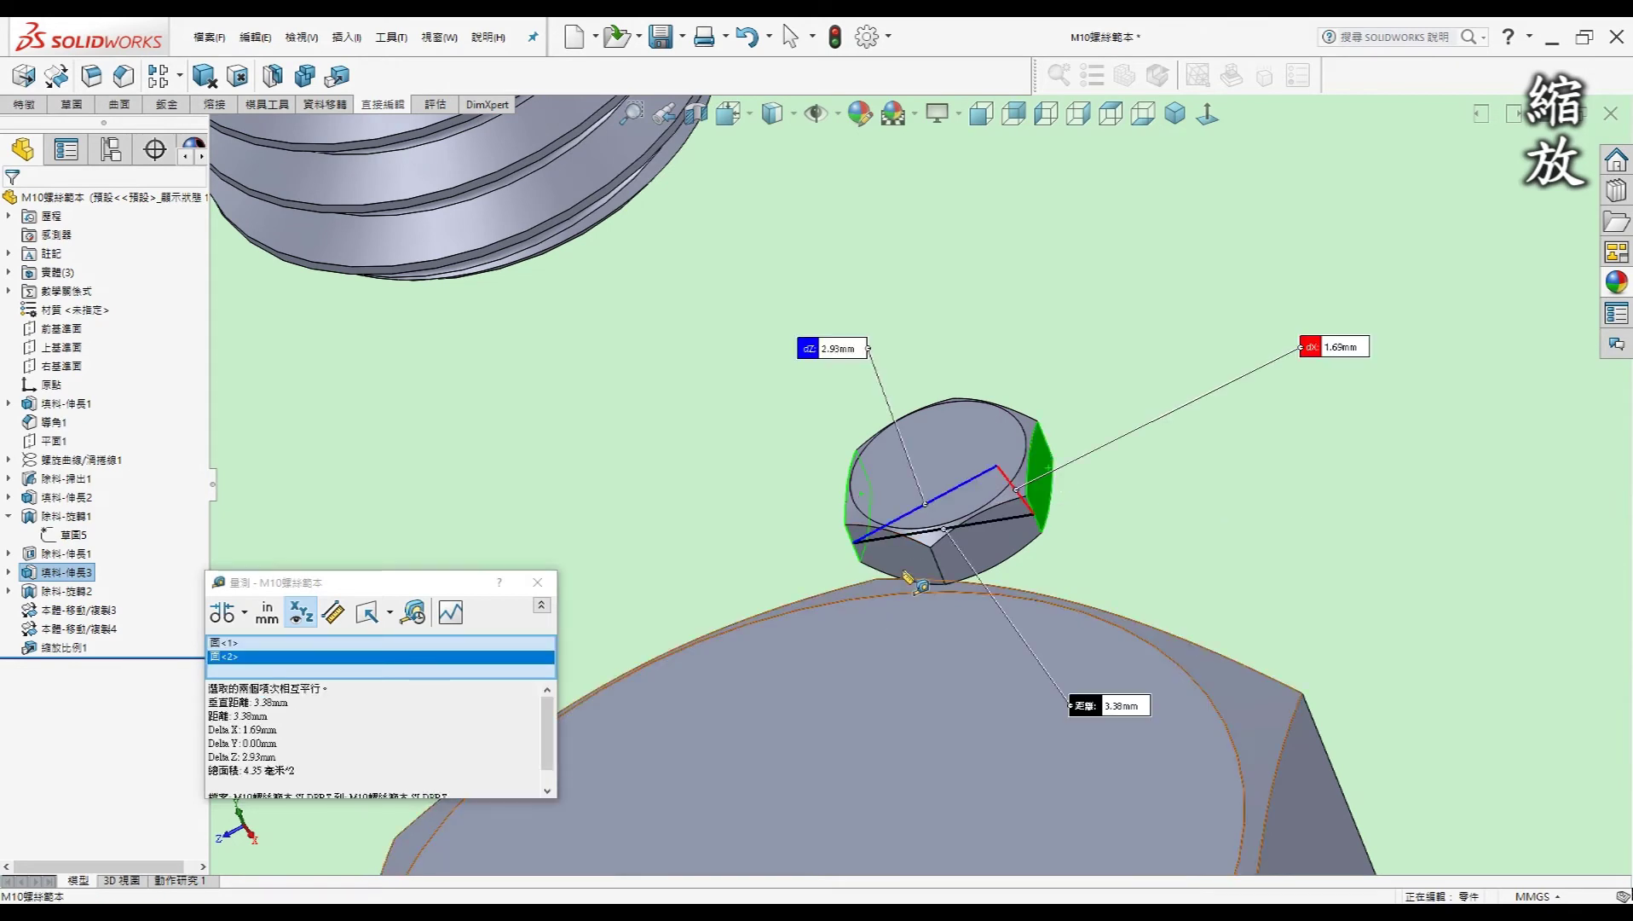
{"action": "scroll", "coordinate": [925, 571], "scroll_direction": "up", "scroll_amount": 3}
{"action": "scroll", "coordinate": [903, 571], "scroll_direction": "up", "scroll_amount": 2}
Close the measurement and show the bolt and nuts in isometric view
{"action": "middle_click_drag", "start_coordinate": [857, 569], "coordinate": [1134, 507]}
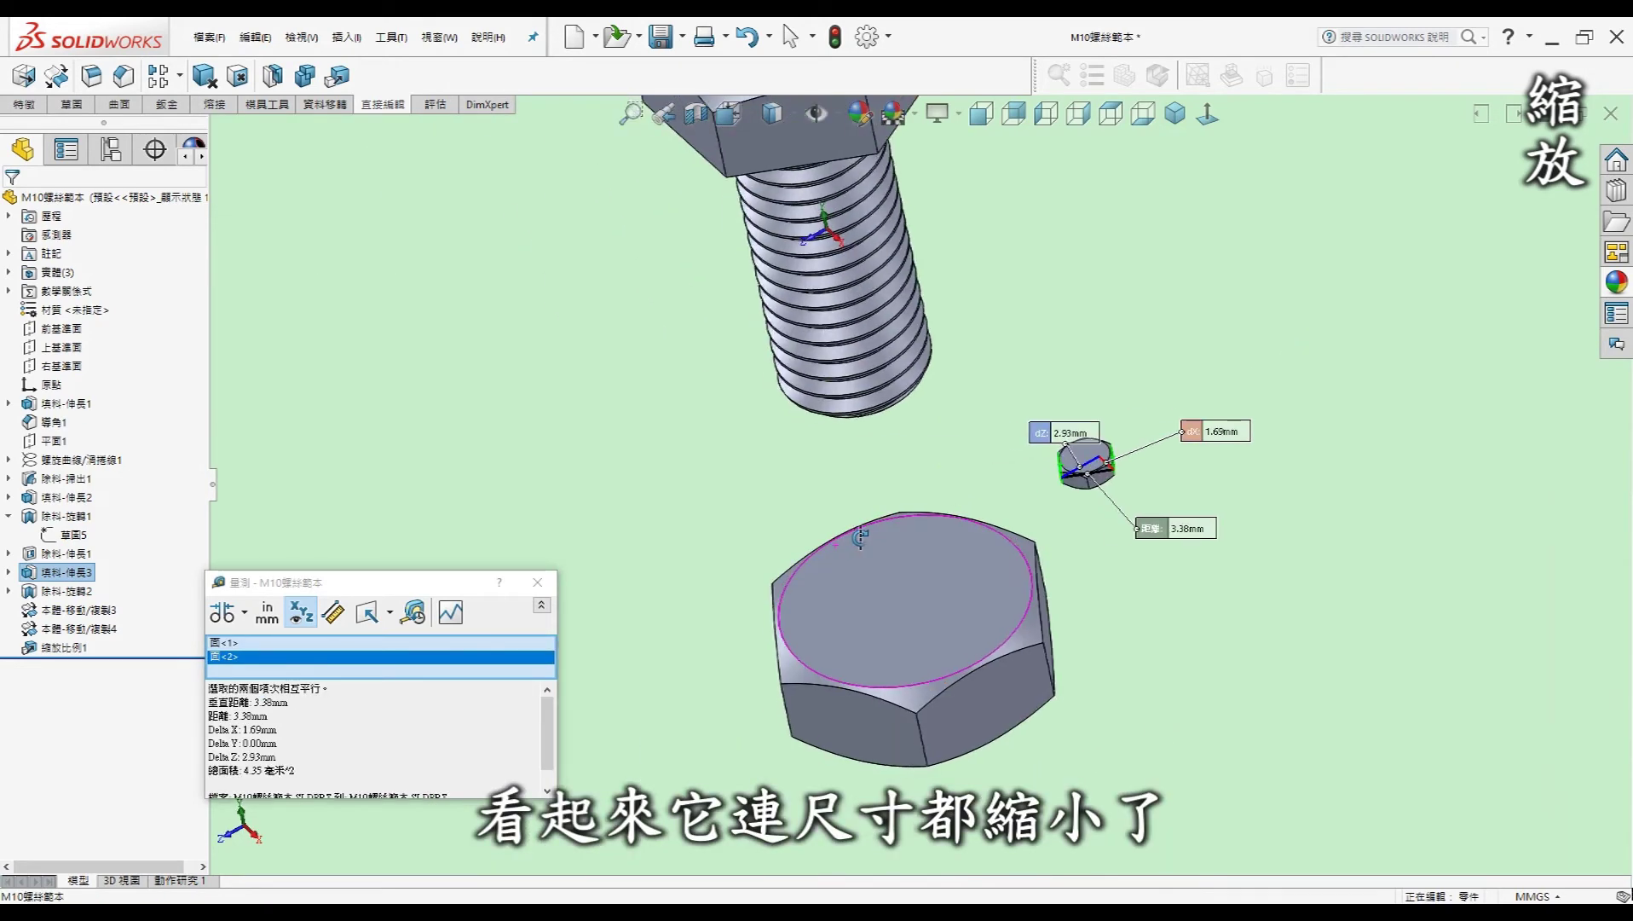
{"action": "key", "text": "Escape"}
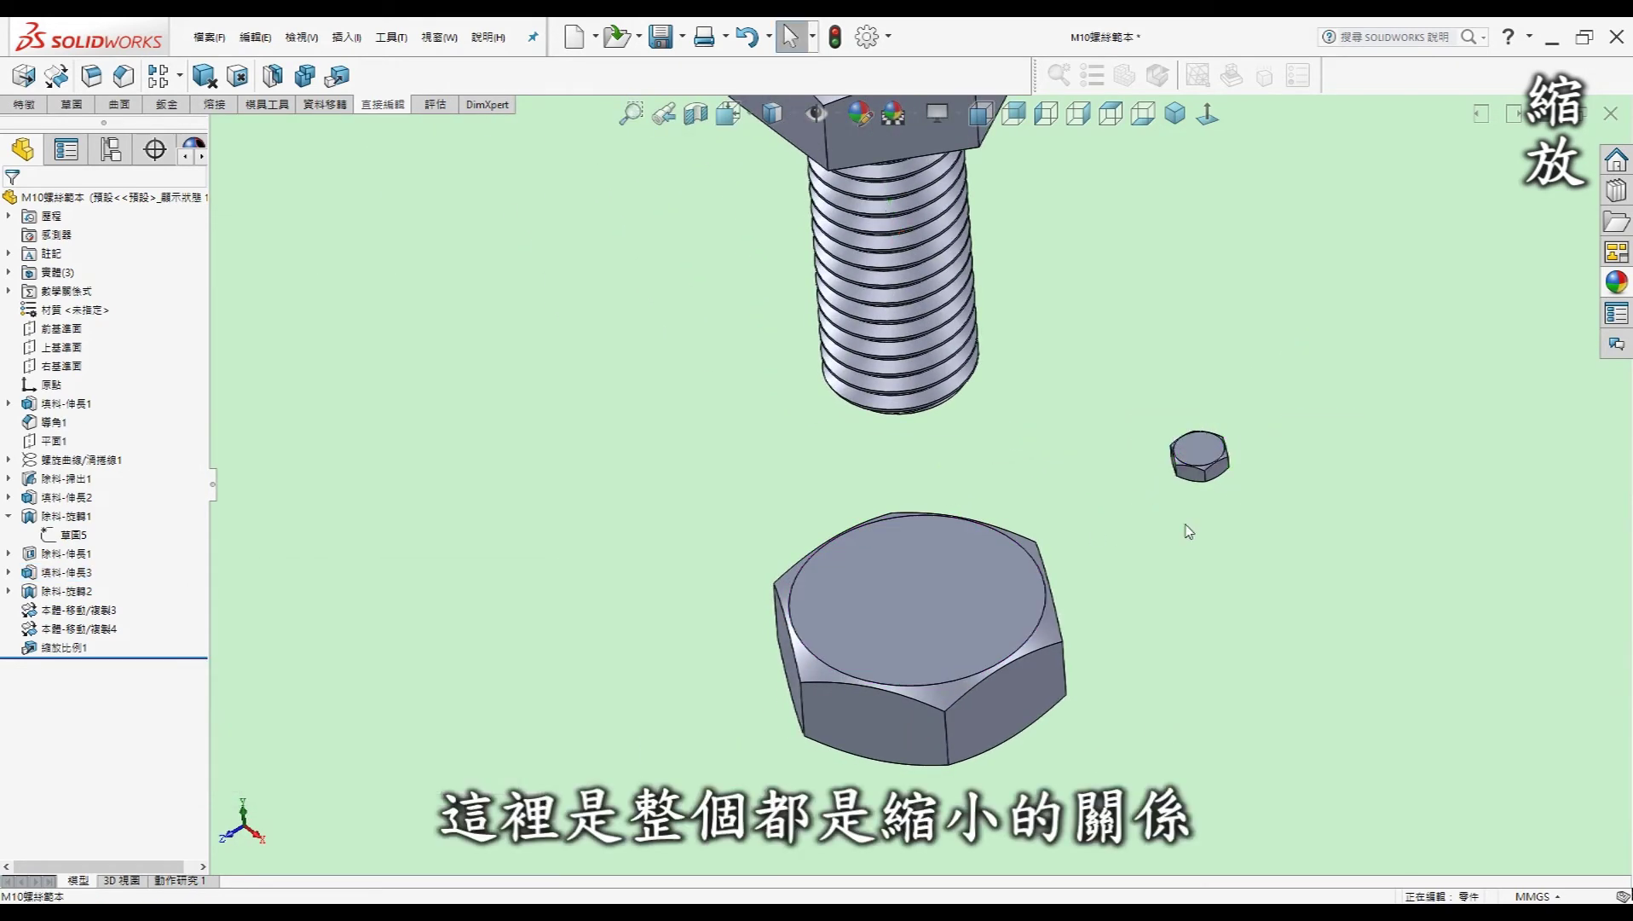
{"action": "left_click", "coordinate": [1176, 114]}
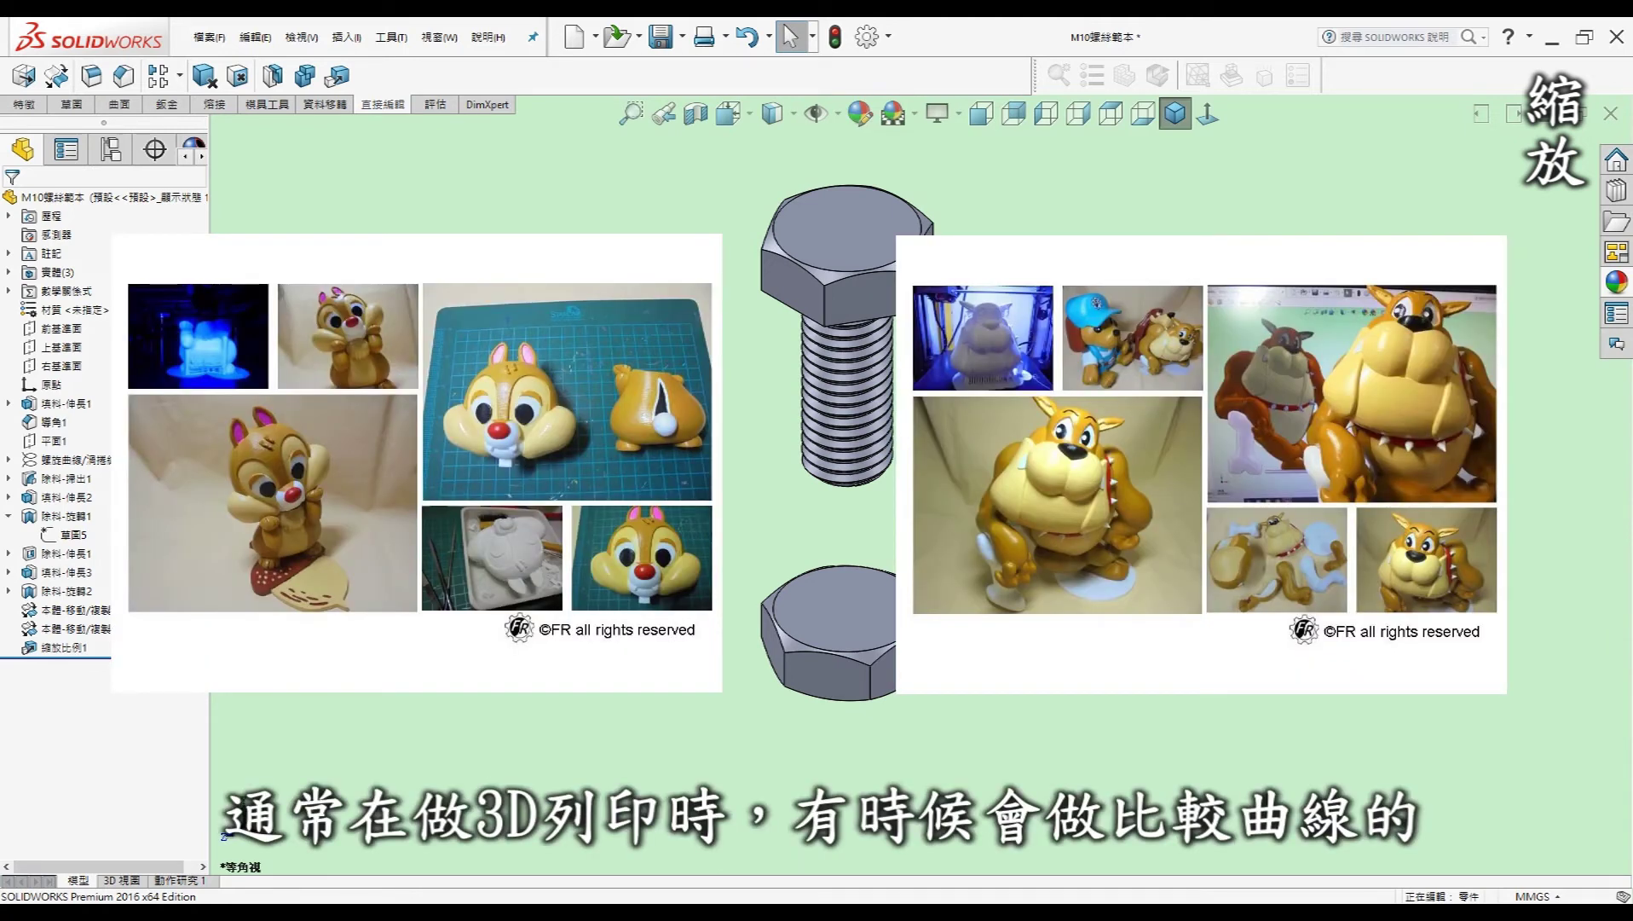
{"action": "key", "text": "f"}
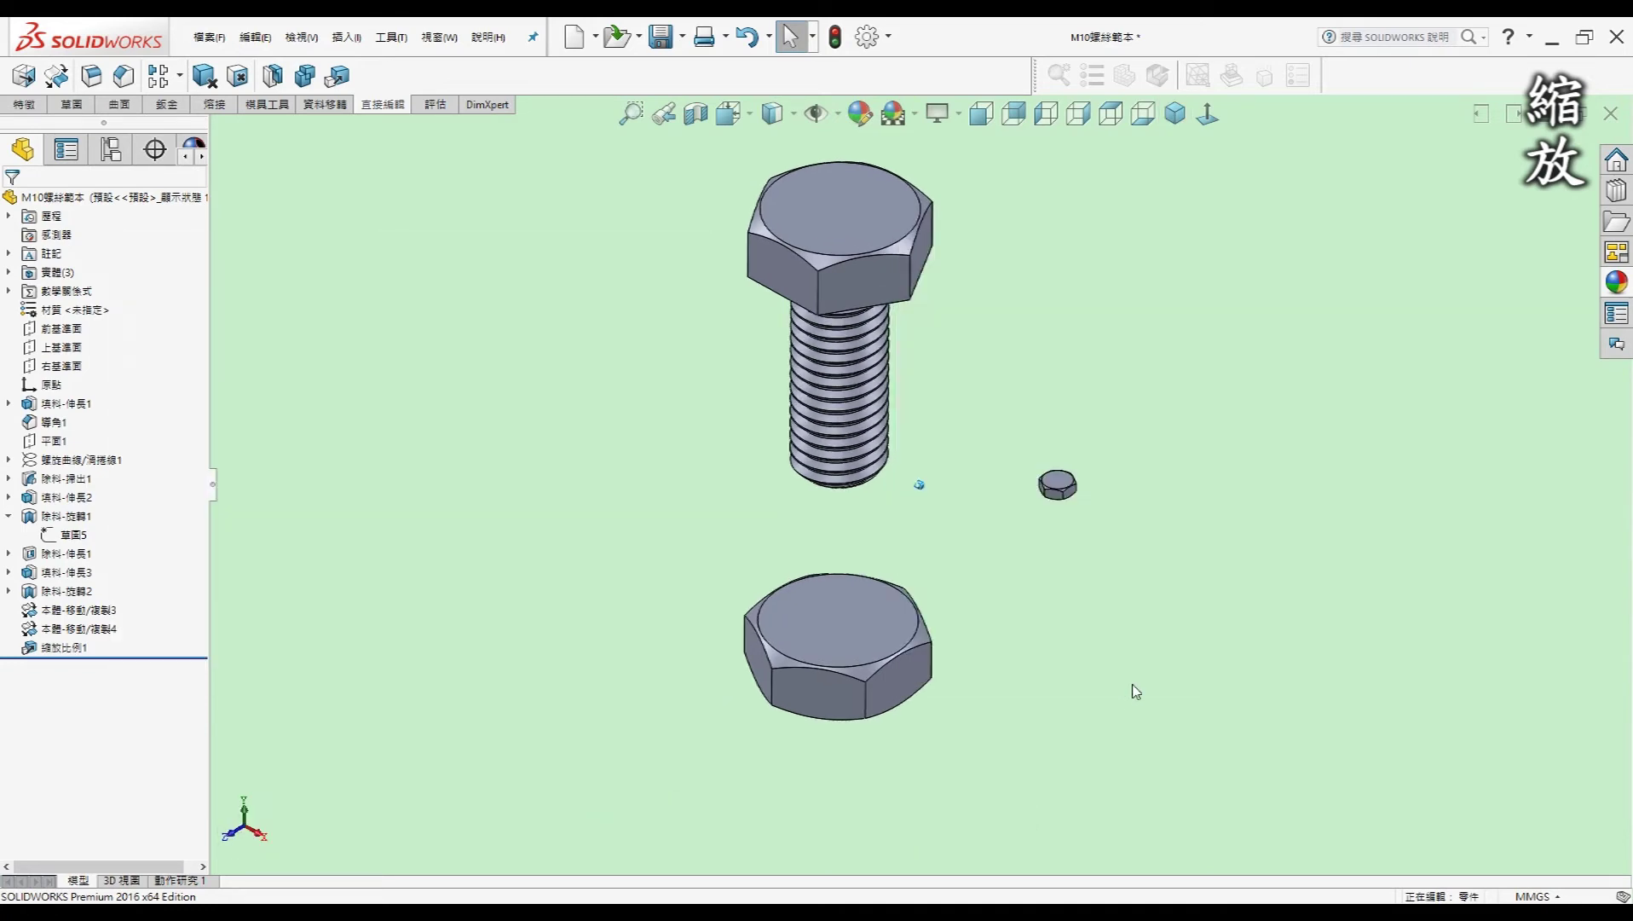
{"action": "mouse_move", "coordinate": [1134, 693]}
{"action": "middle_mouse_down"}
{"action": "mouse_move", "coordinate": [1112, 682]}
{"action": "mouse_move", "coordinate": [1175, 657]}
{"action": "mouse_move", "coordinate": [1186, 626]}
{"action": "middle_mouse_up"}
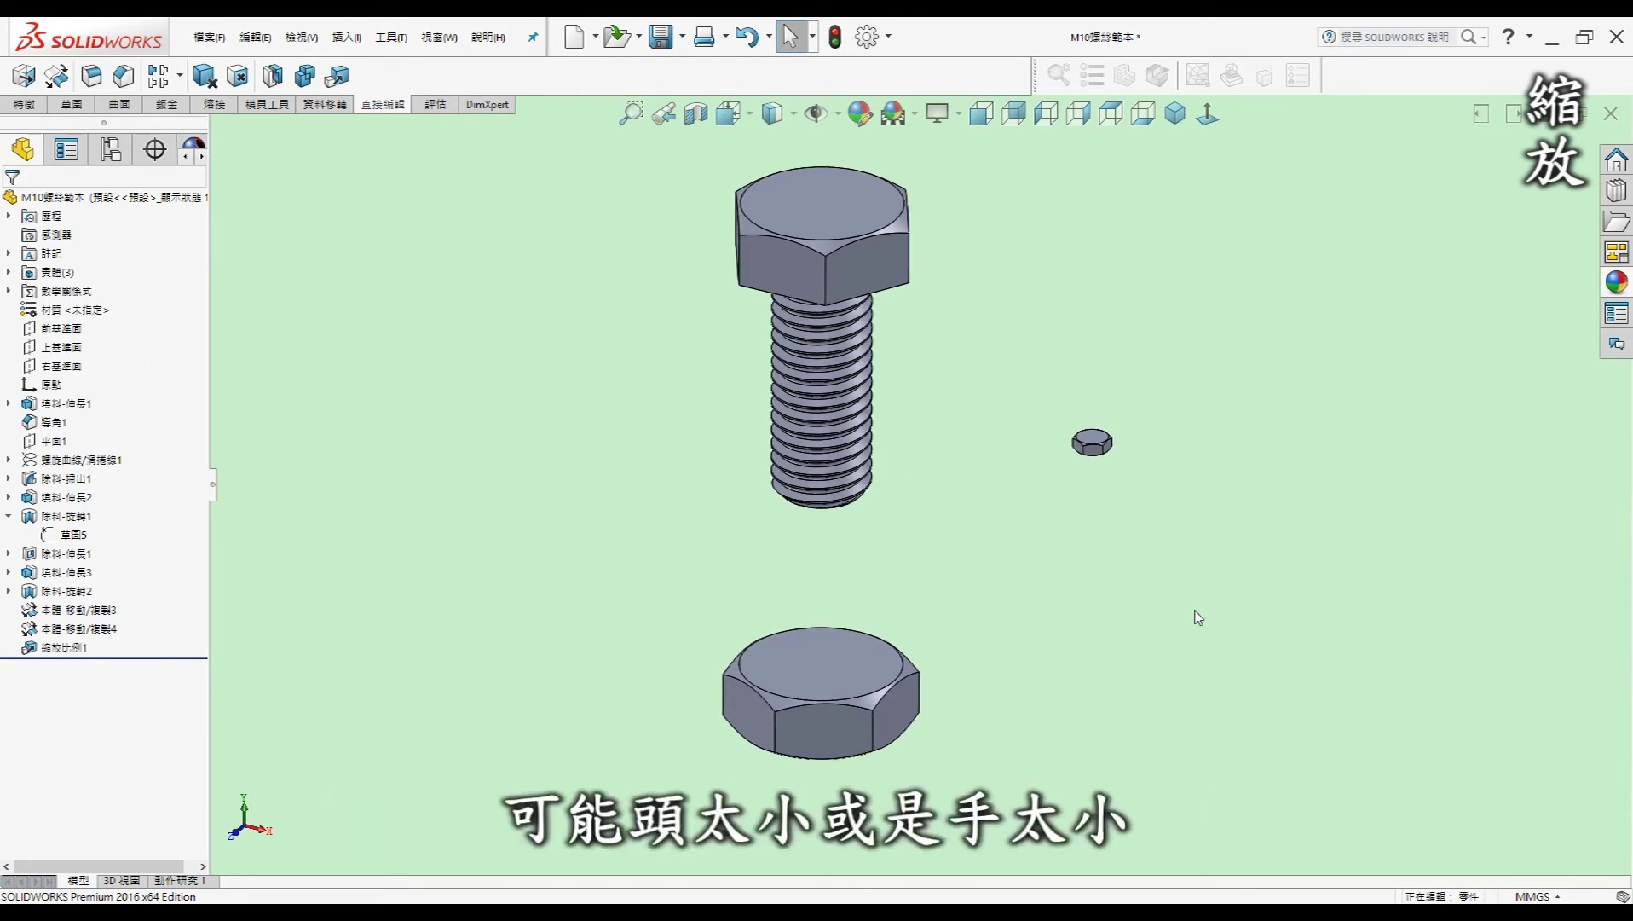
Orbit the bolt and two nuts slightly to inspect the model
{"action": "middle_click_drag", "start_coordinate": [1196, 618], "coordinate": [1167, 626]}
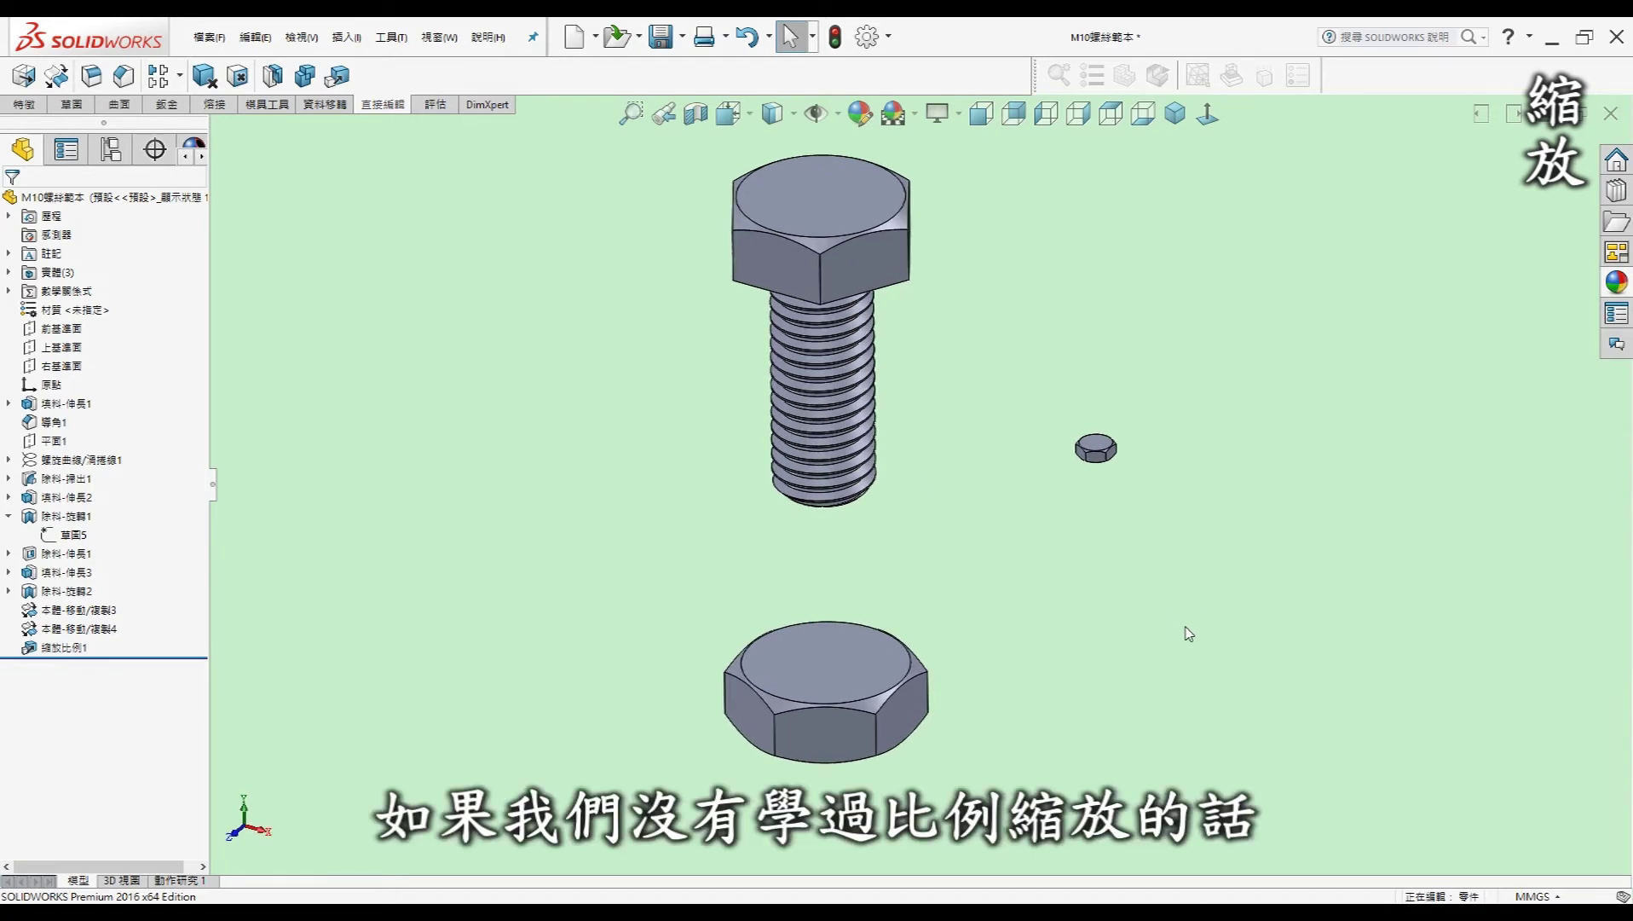
{"action": "middle_click_drag", "start_coordinate": [1185, 630], "coordinate": [1189, 633]}
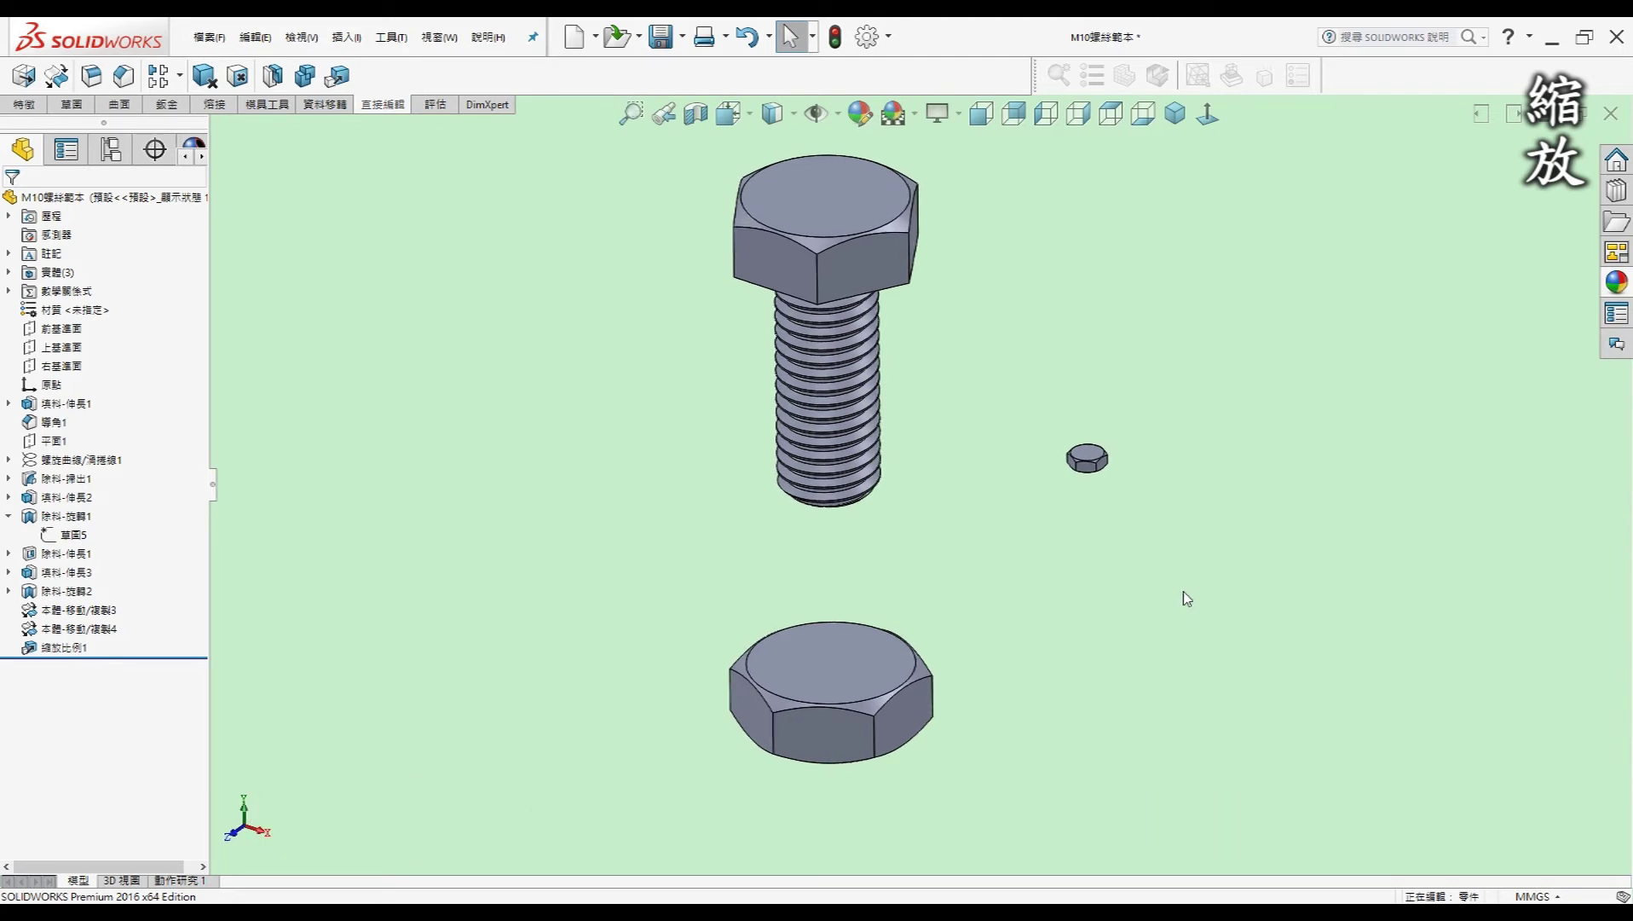
{"action": "middle_click_drag", "start_coordinate": [1185, 597], "coordinate": [1175, 591]}
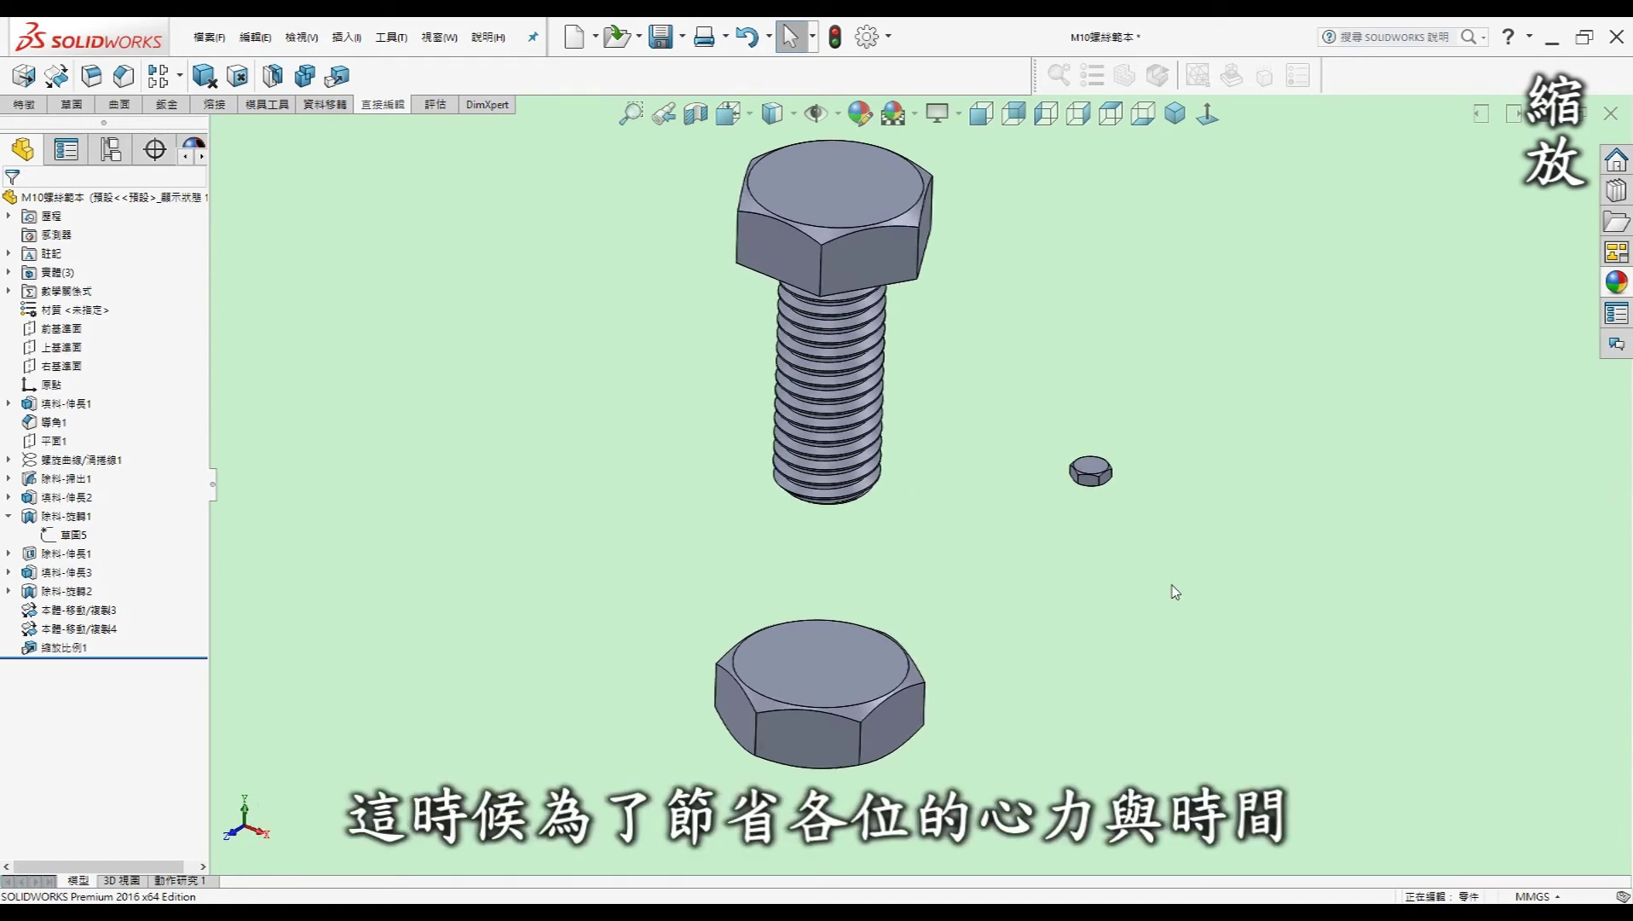
{"action": "middle_click_drag", "start_coordinate": [1175, 592], "coordinate": [970, 538]}
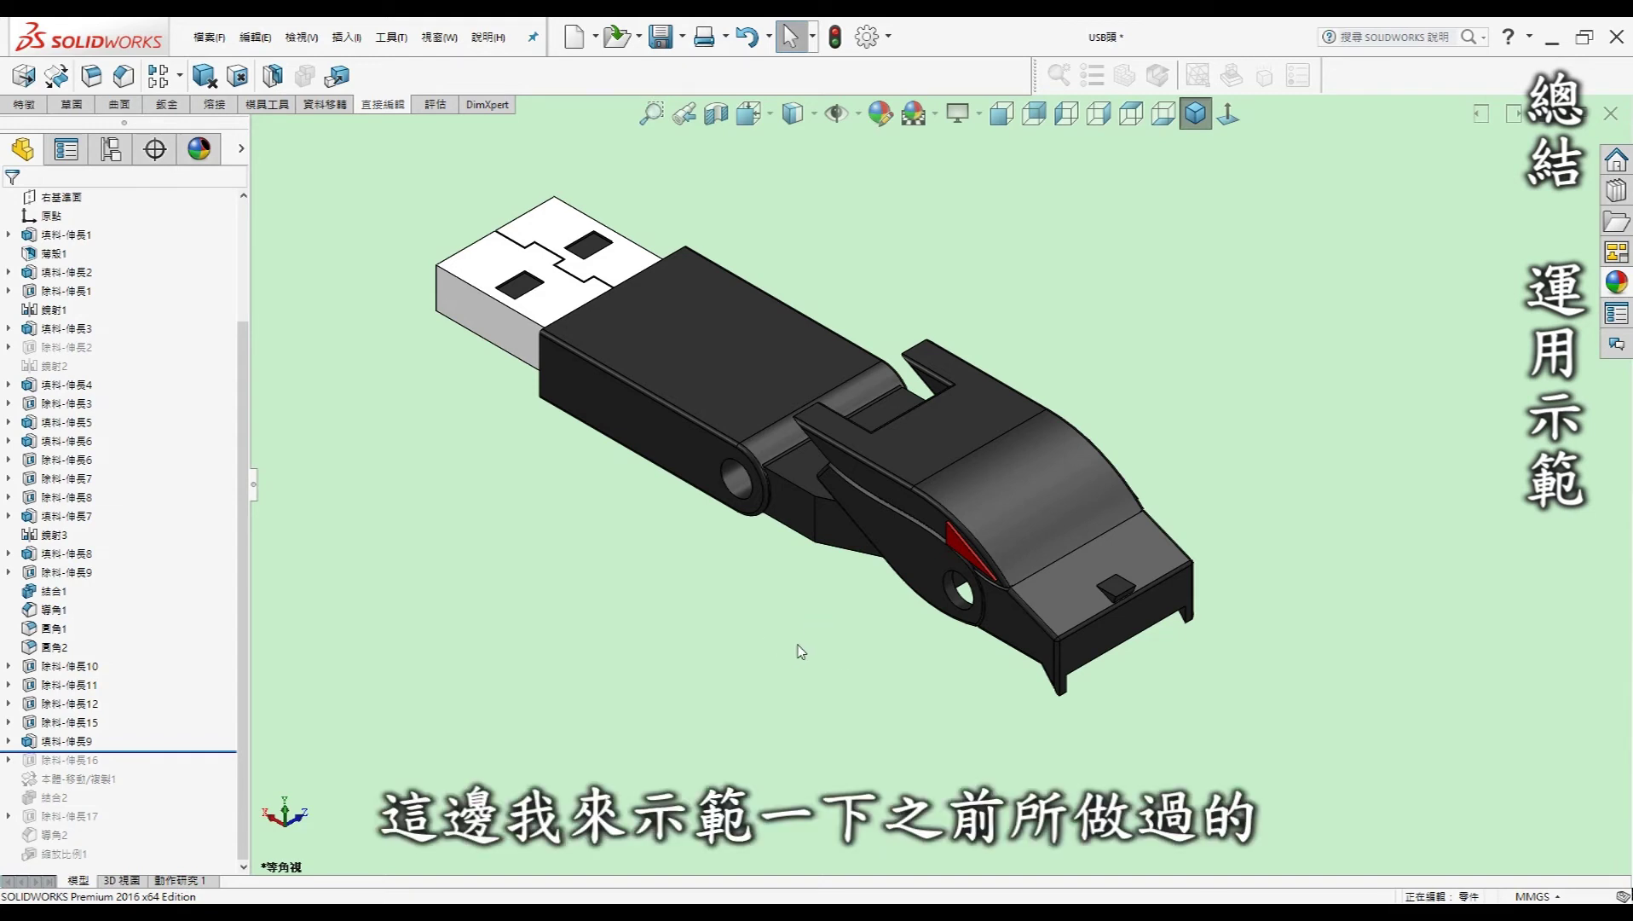
Inspect the USB housing and 填料-伸長3, then roll history forward past 除料-伸長16
{"action": "middle_click_drag", "start_coordinate": [666, 610], "coordinate": [869, 627], "text": "ctrl"}
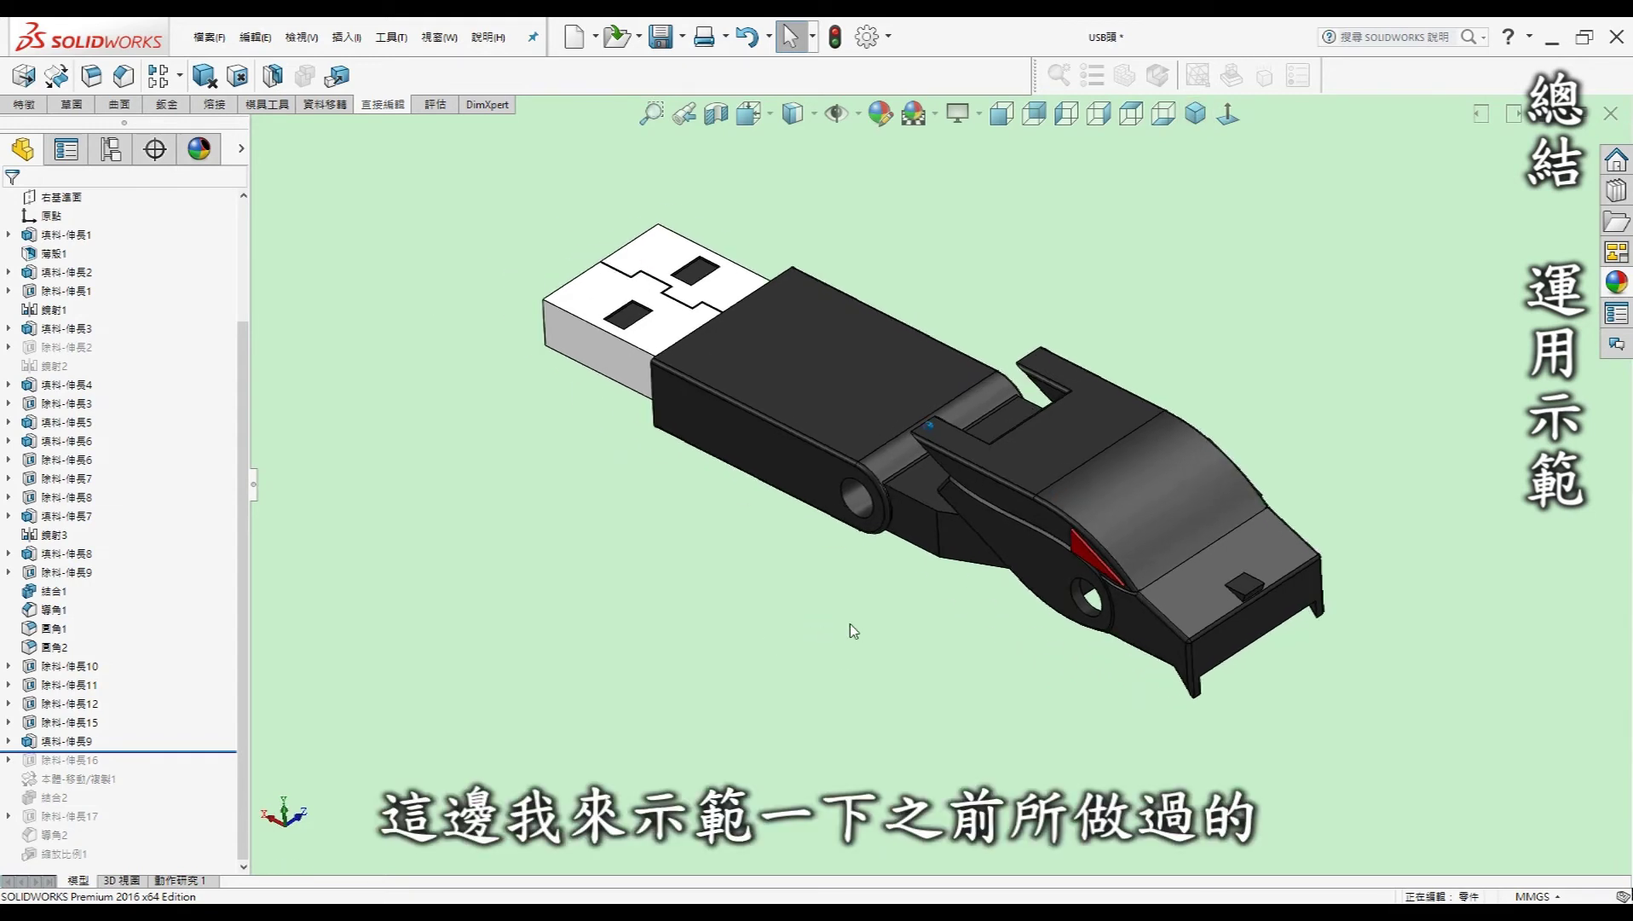
{"action": "middle_click_drag", "start_coordinate": [886, 646], "coordinate": [925, 641]}
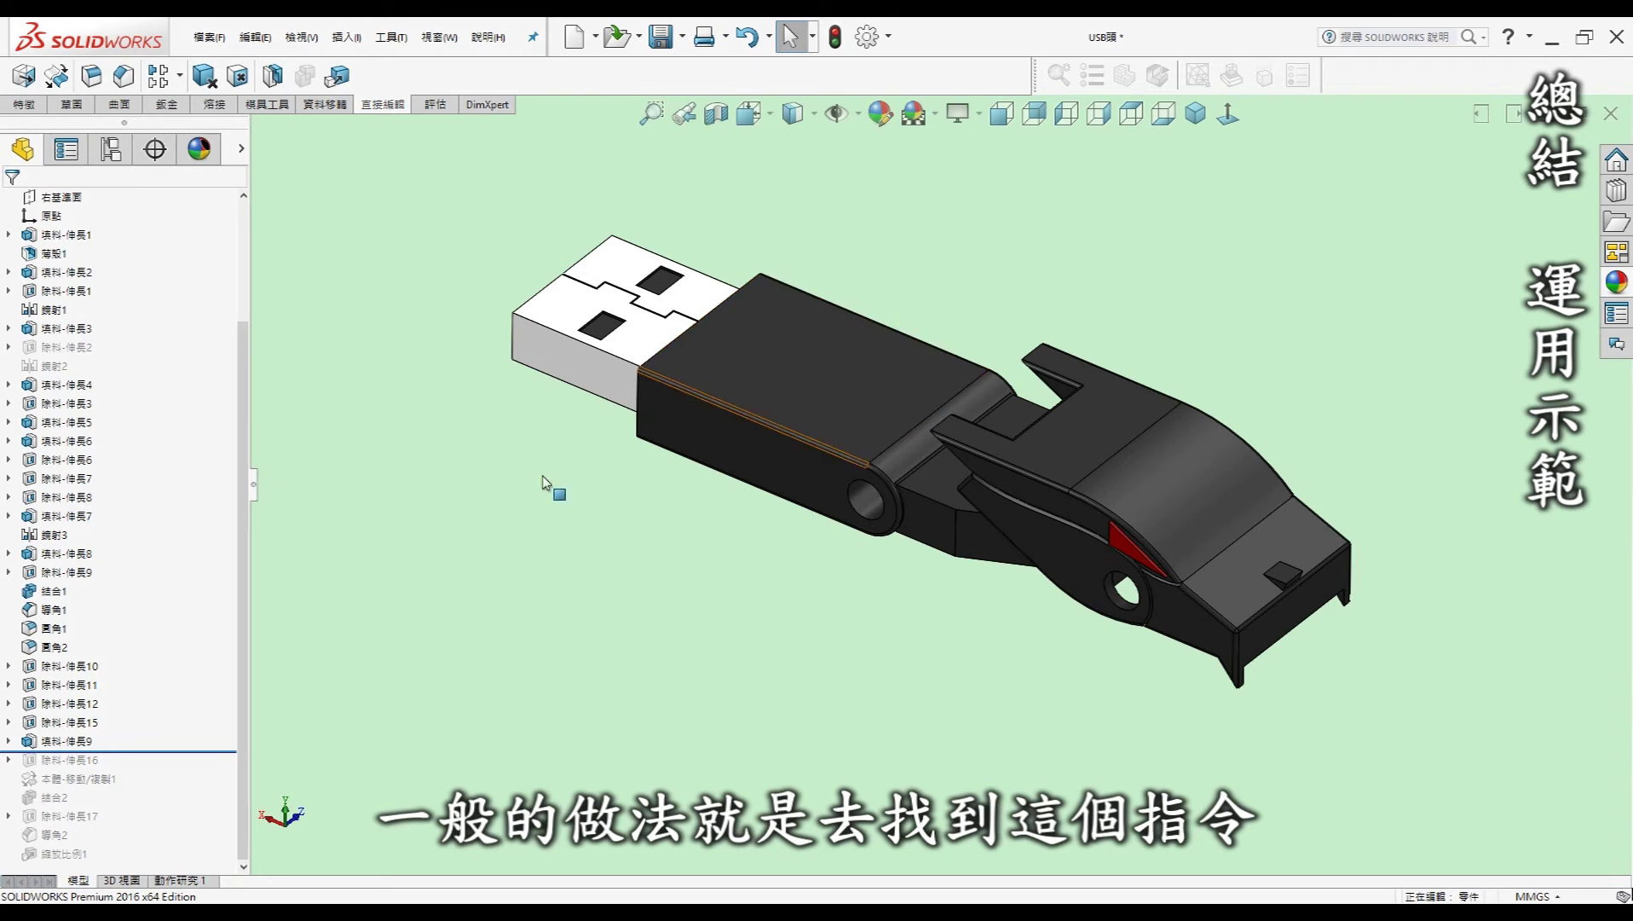
{"action": "left_click", "coordinate": [792, 467]}
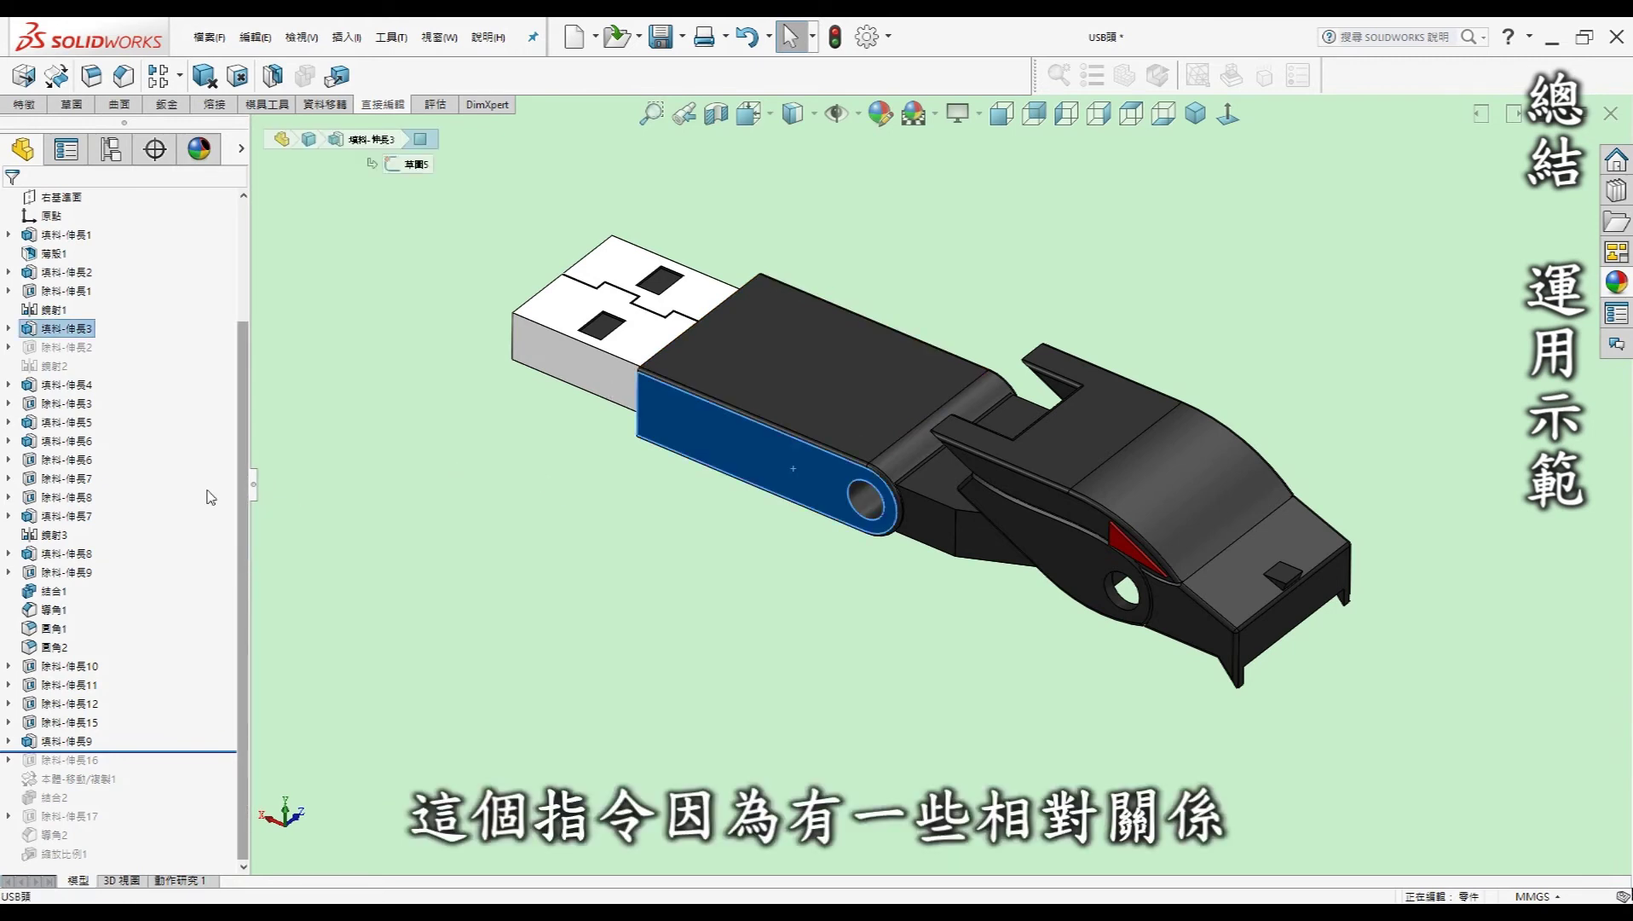
{"action": "left_click", "coordinate": [75, 329]}
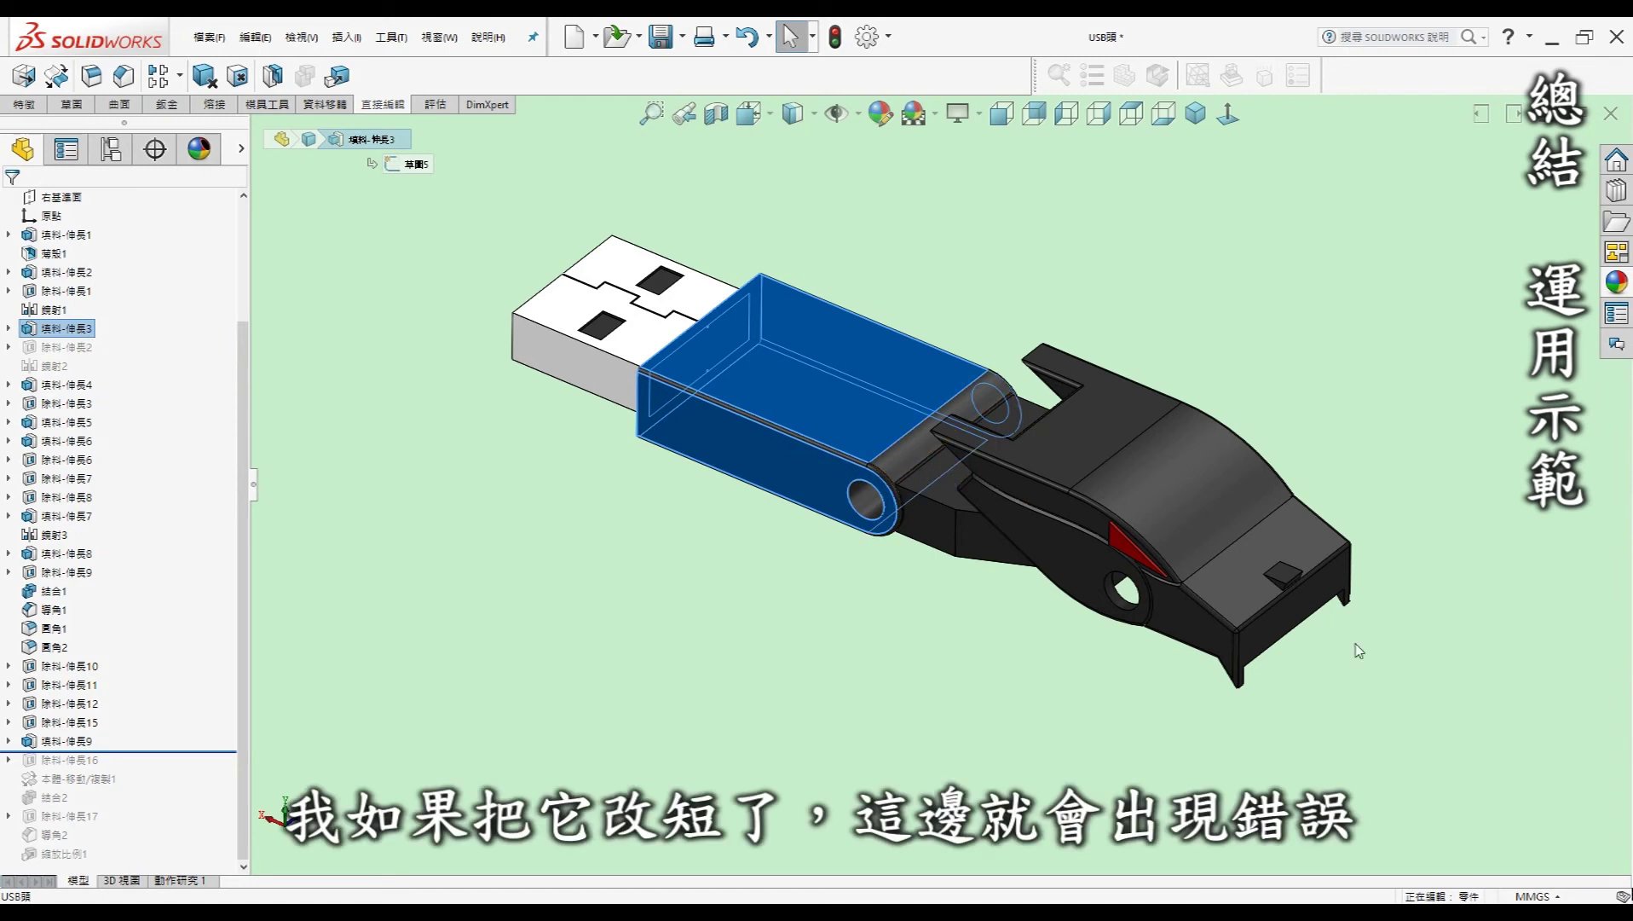
{"action": "left_click", "coordinate": [620, 629]}
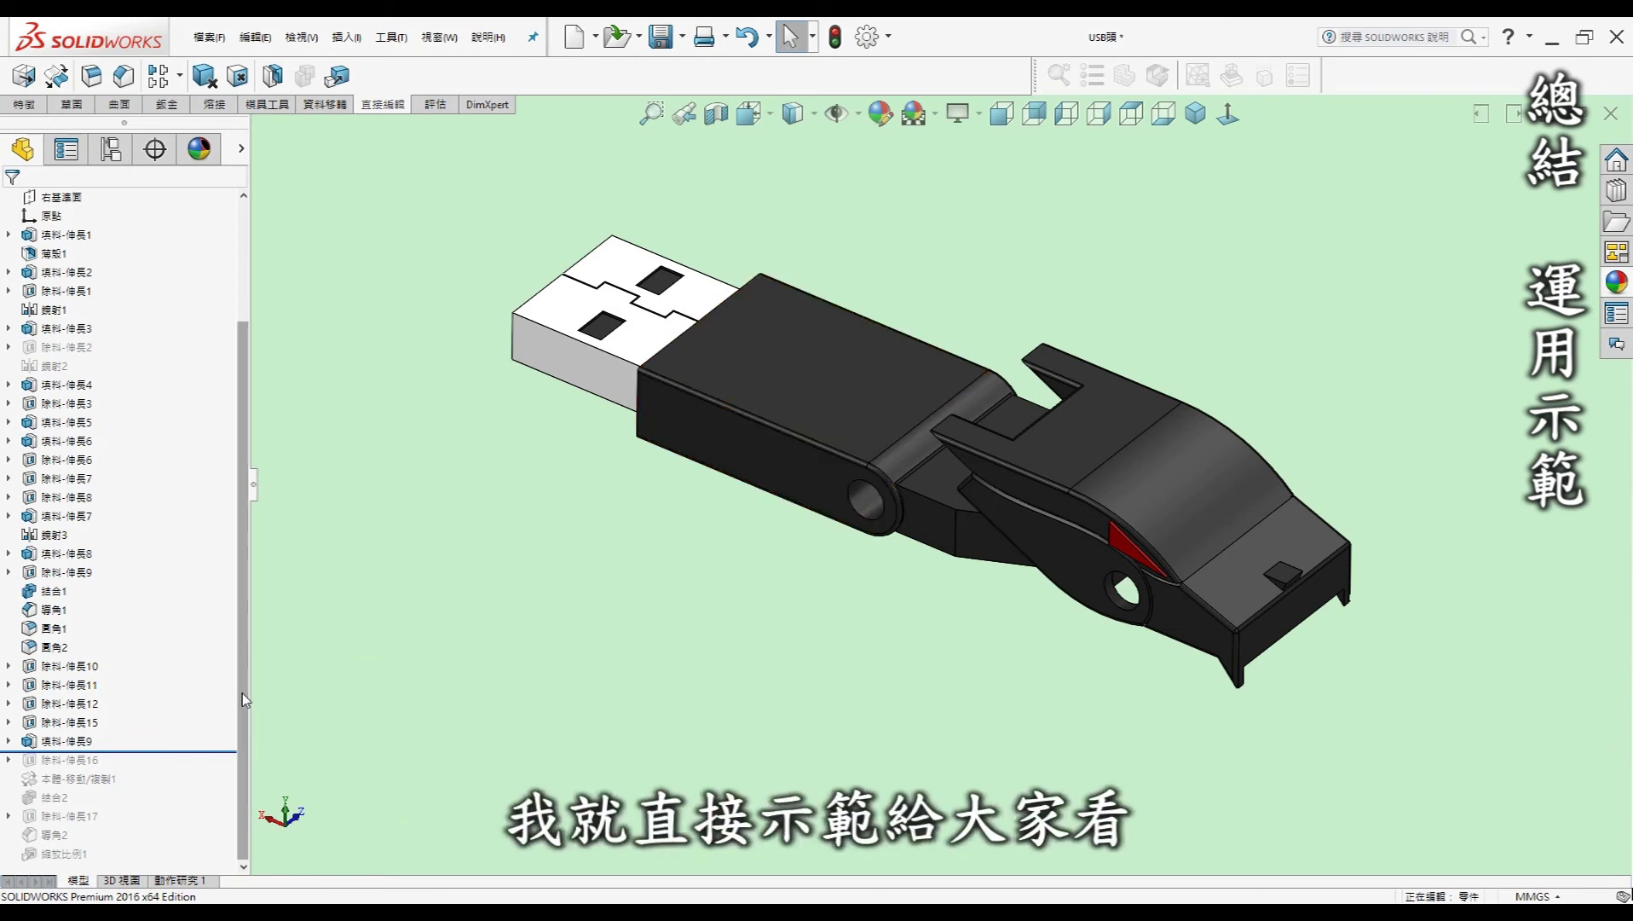
{"action": "left_click_drag", "start_coordinate": [183, 751], "coordinate": [177, 769]}
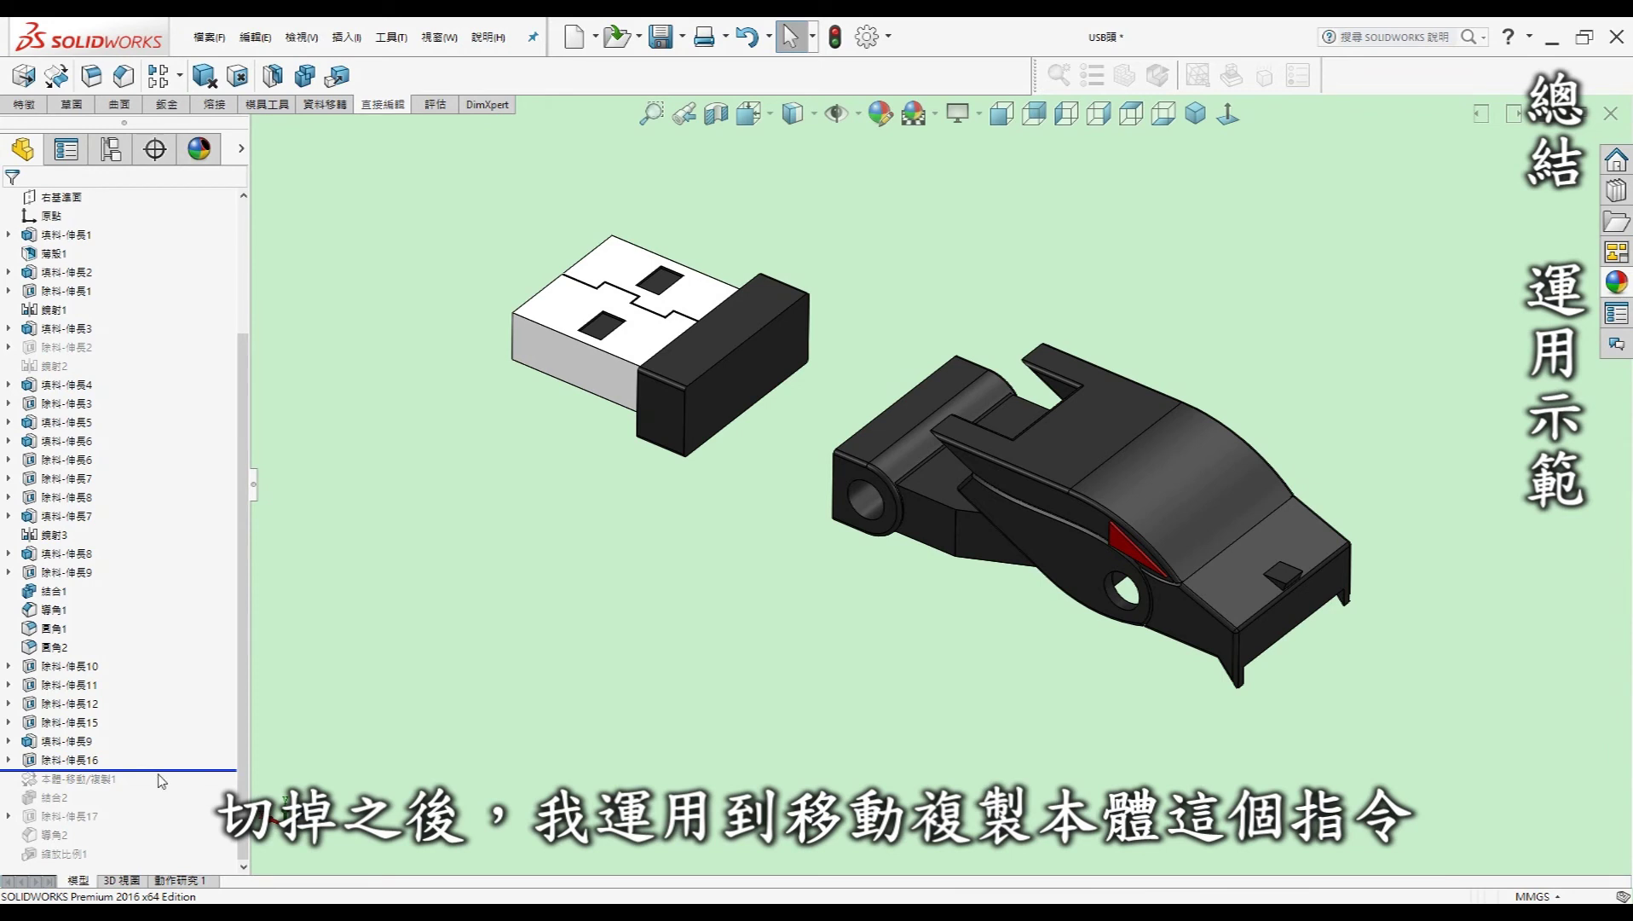
Roll the rollback bar forward past 本體-移動/複製1, 結合2 and 導角2
{"action": "left_click_drag", "start_coordinate": [160, 770], "coordinate": [165, 789]}
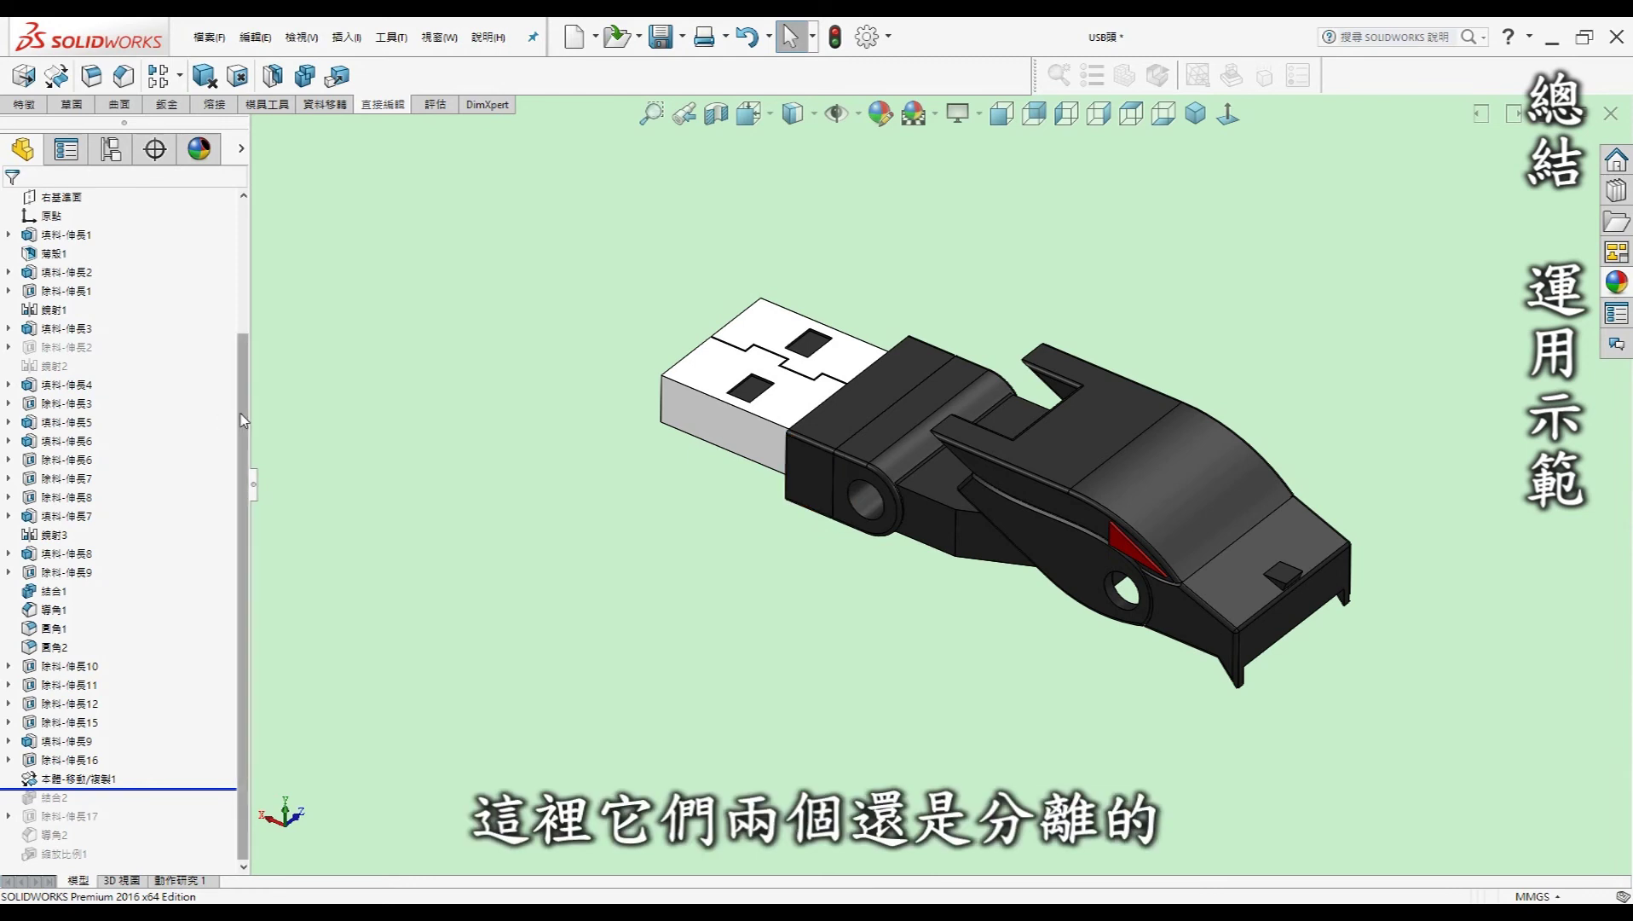
{"action": "left_click_drag", "start_coordinate": [243, 419], "coordinate": [243, 293]}
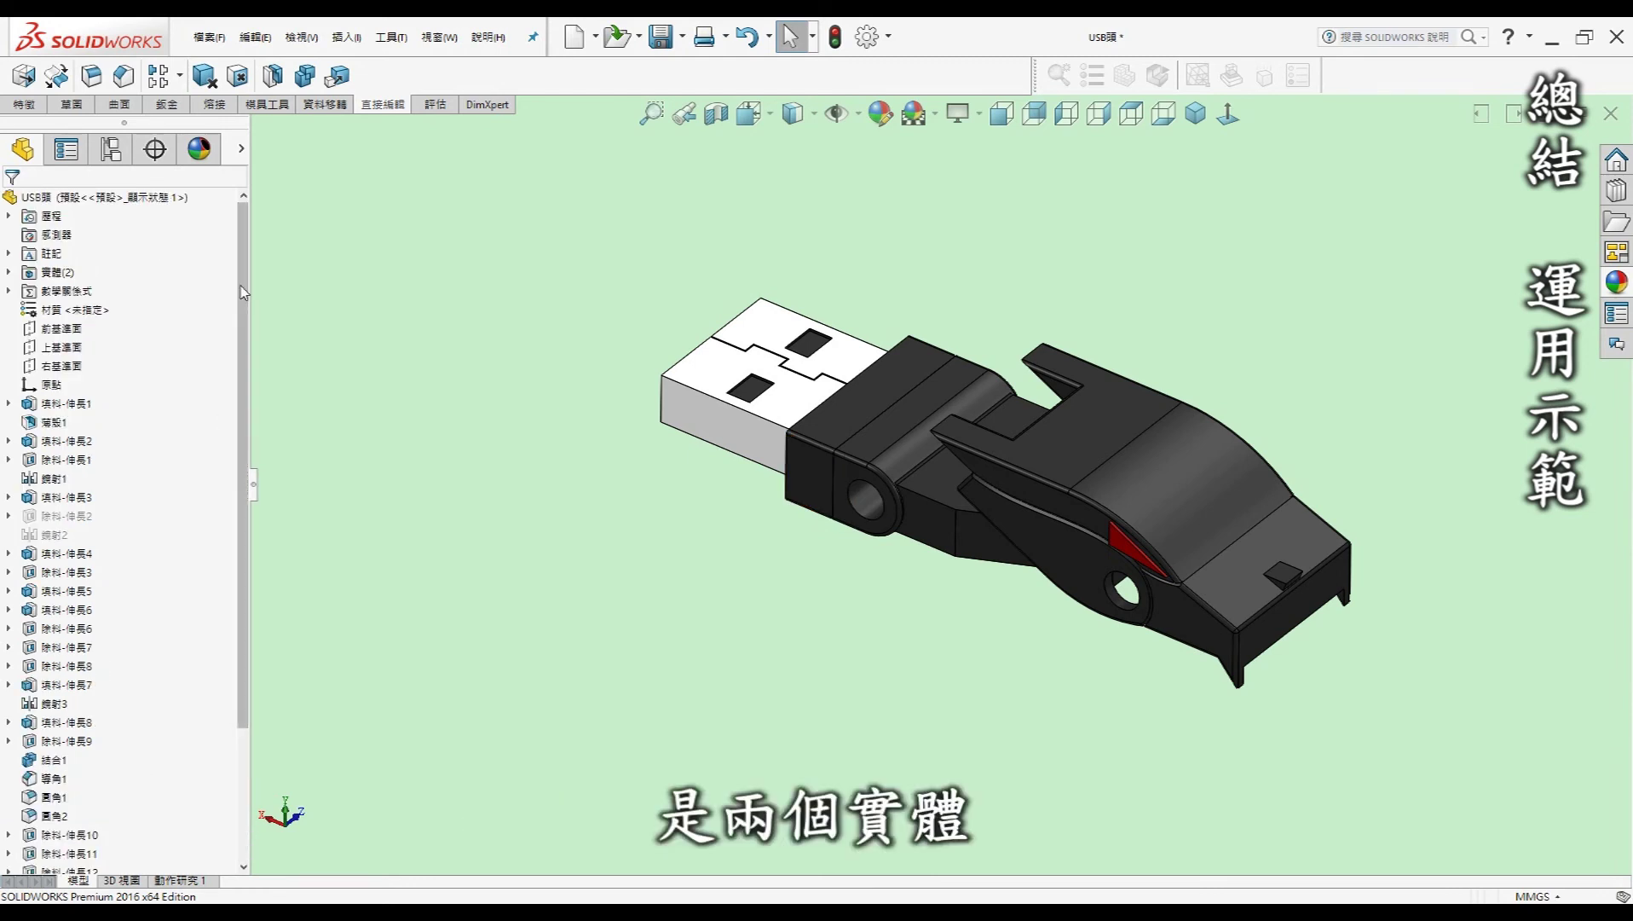
{"action": "scroll", "coordinate": [243, 388], "scroll_direction": "down", "scroll_amount": 3}
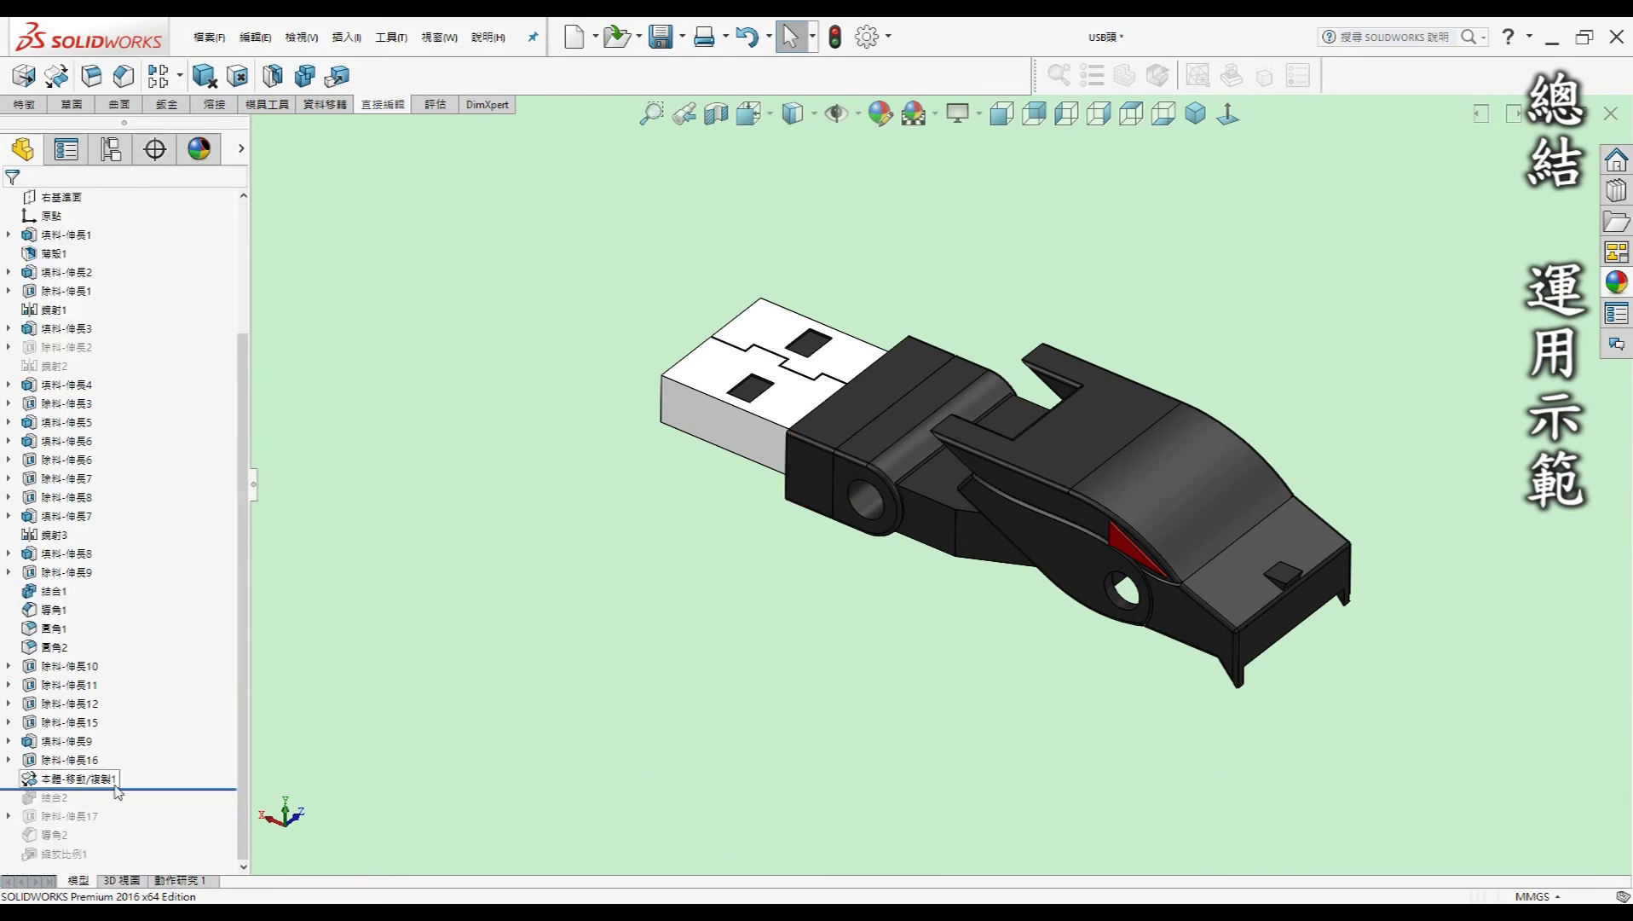
{"action": "left_click_drag", "start_coordinate": [117, 789], "coordinate": [115, 807]}
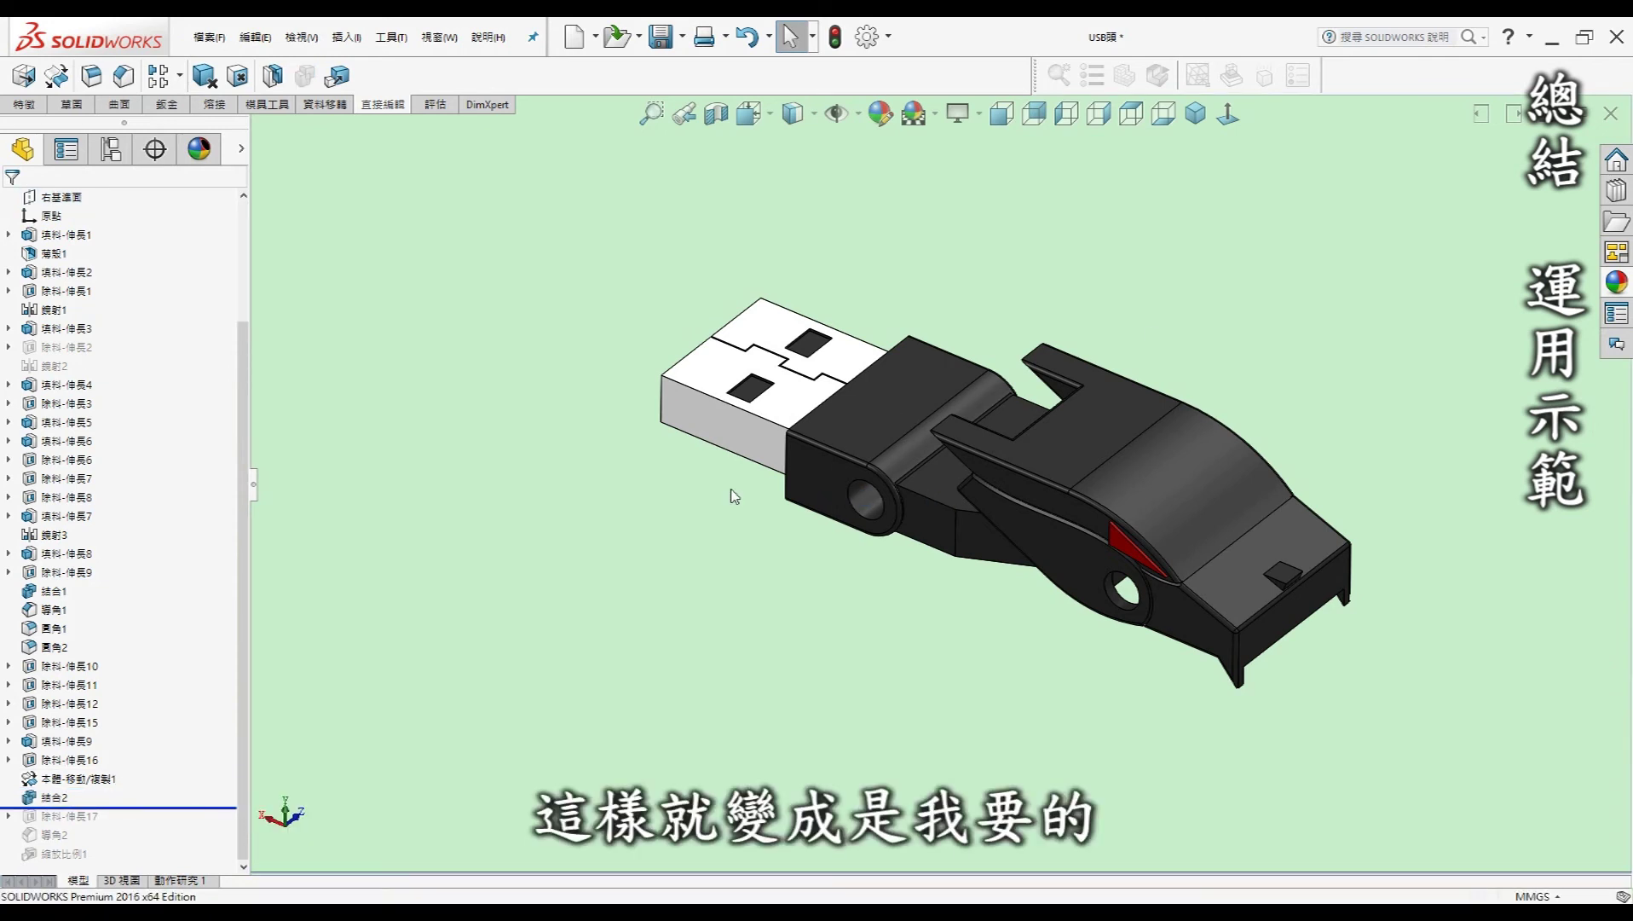
{"action": "left_click_drag", "start_coordinate": [157, 806], "coordinate": [149, 848]}
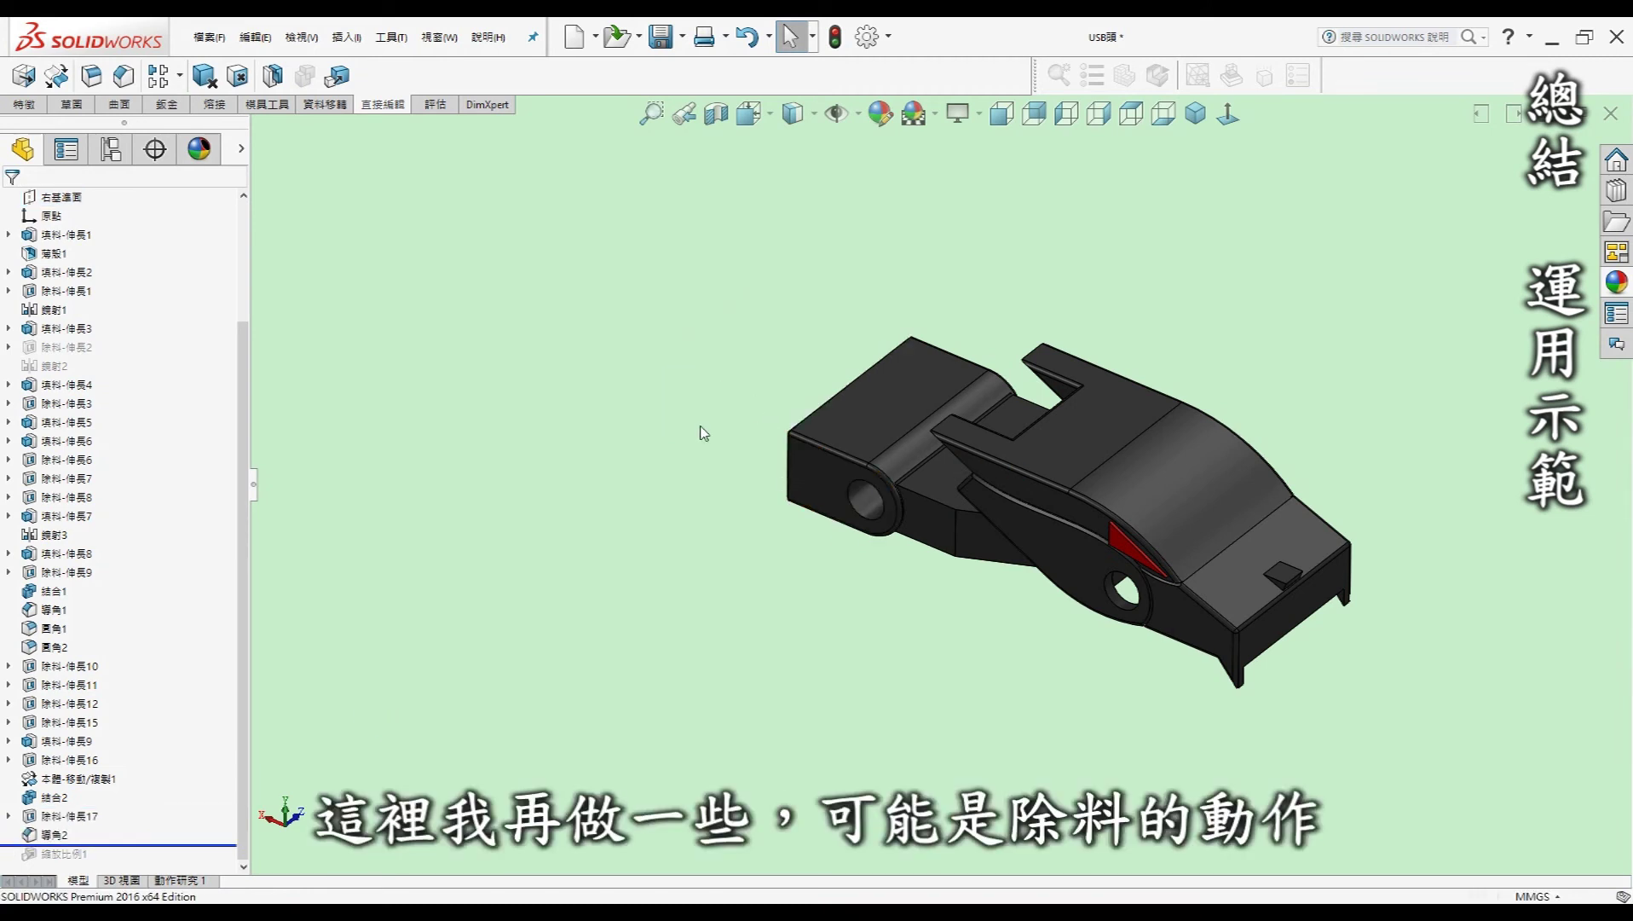
Roll history past 縮放比例1, return to isometric, and orbit into the casing's open end
{"action": "middle_click_drag", "start_coordinate": [704, 433], "coordinate": [743, 432]}
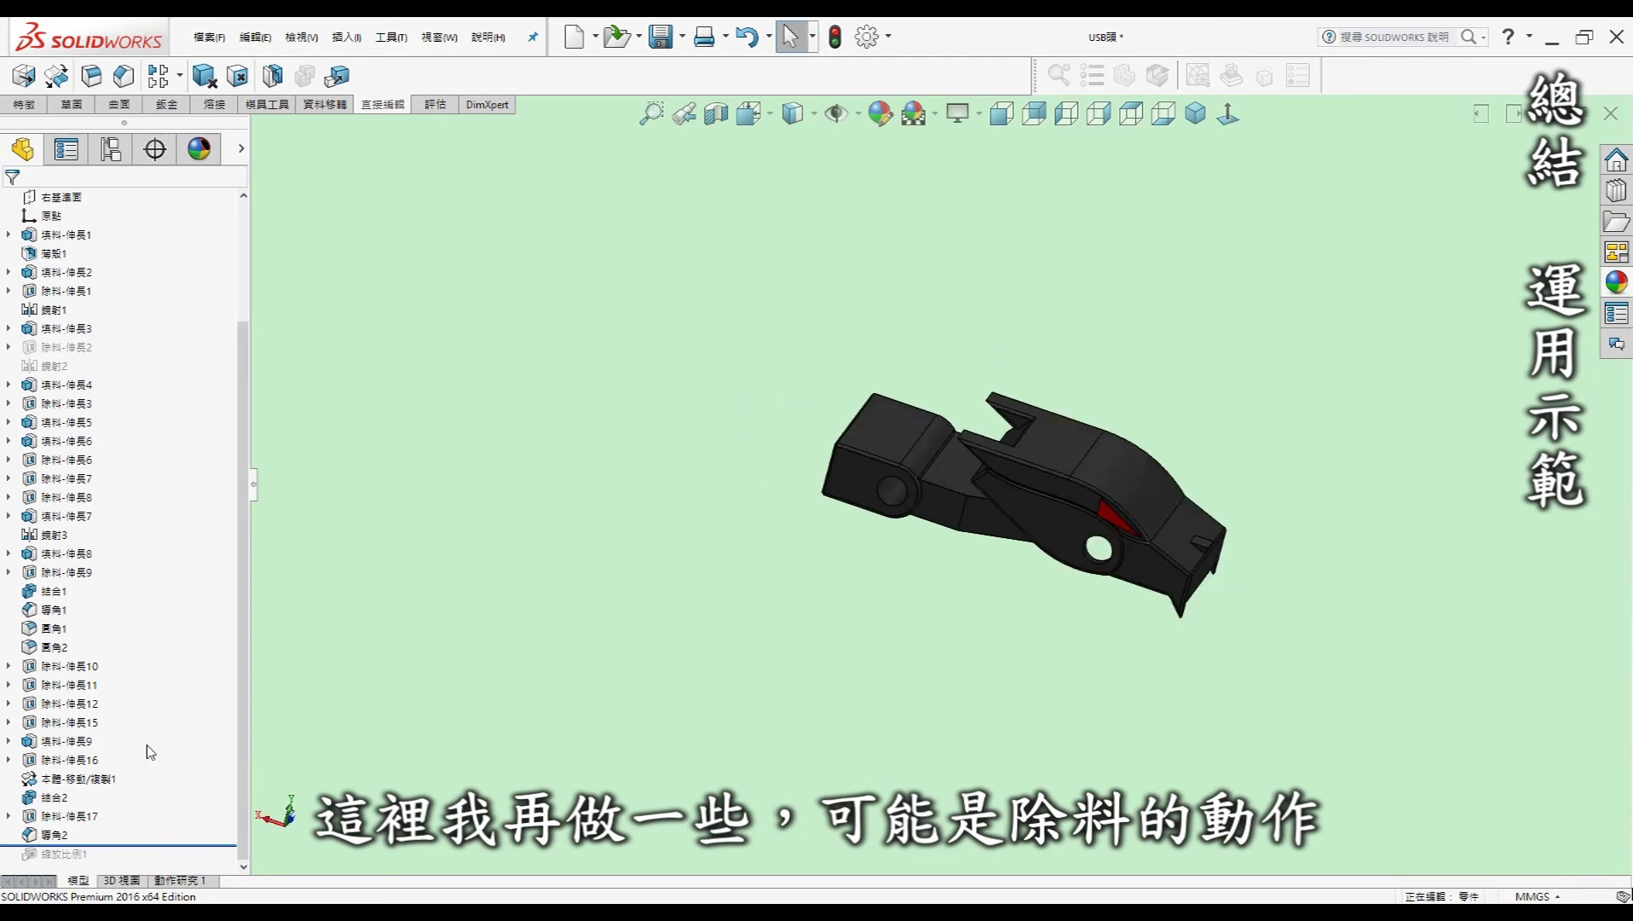
{"action": "left_click_drag", "start_coordinate": [128, 845], "coordinate": [122, 862]}
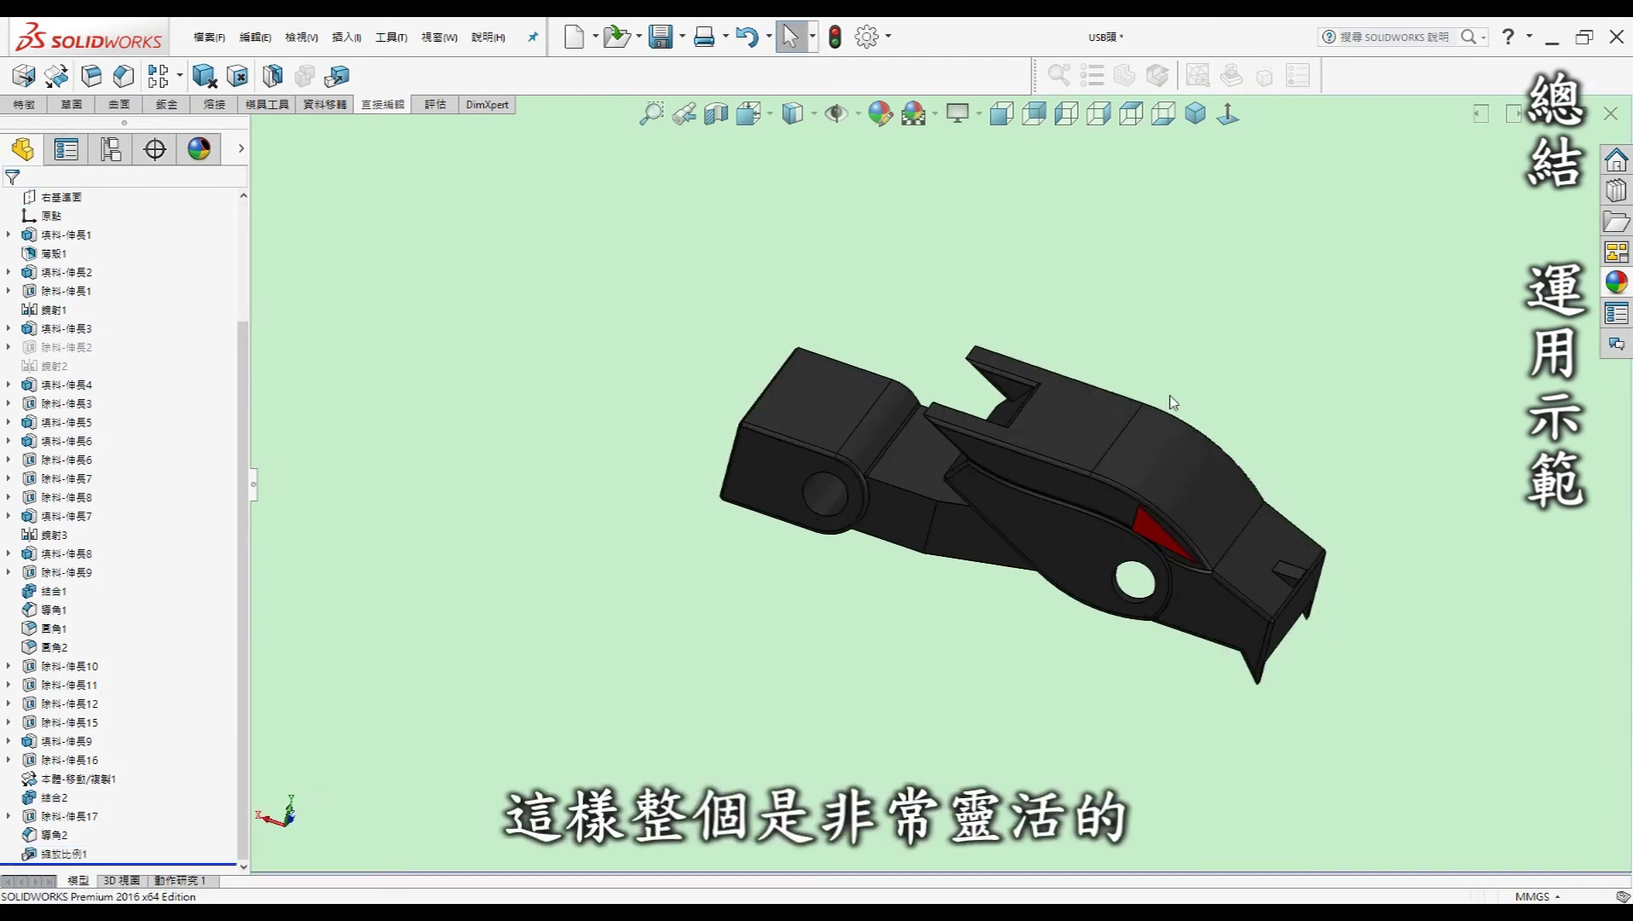
{"action": "key", "text": "ctrl+7"}
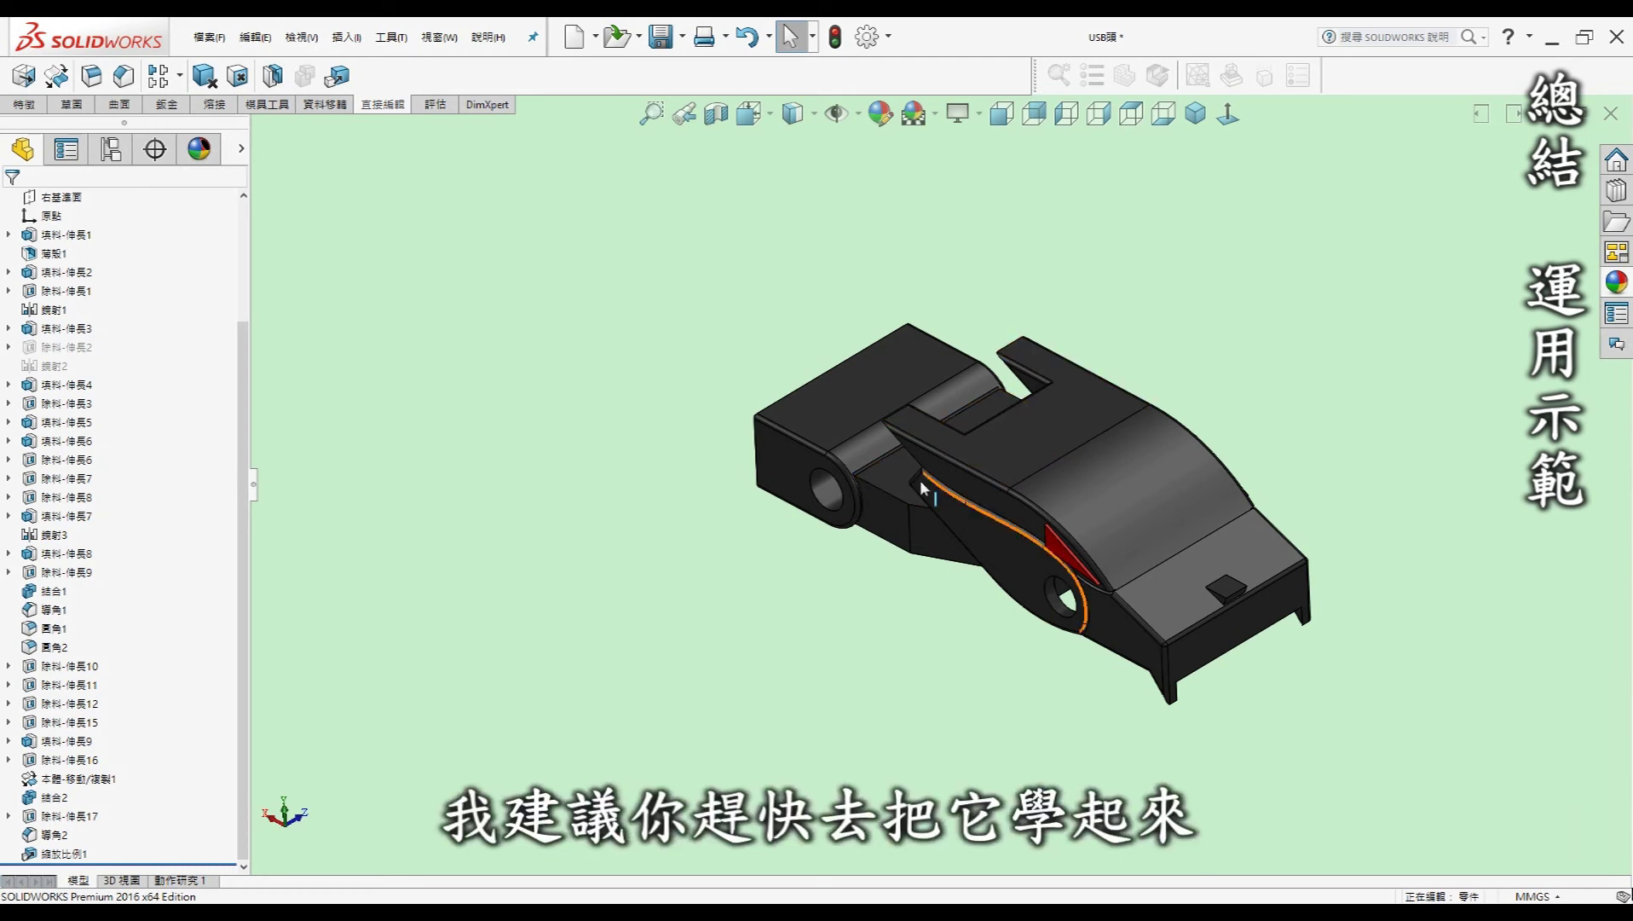
{"action": "middle_click_drag", "start_coordinate": [853, 672], "coordinate": [911, 383]}
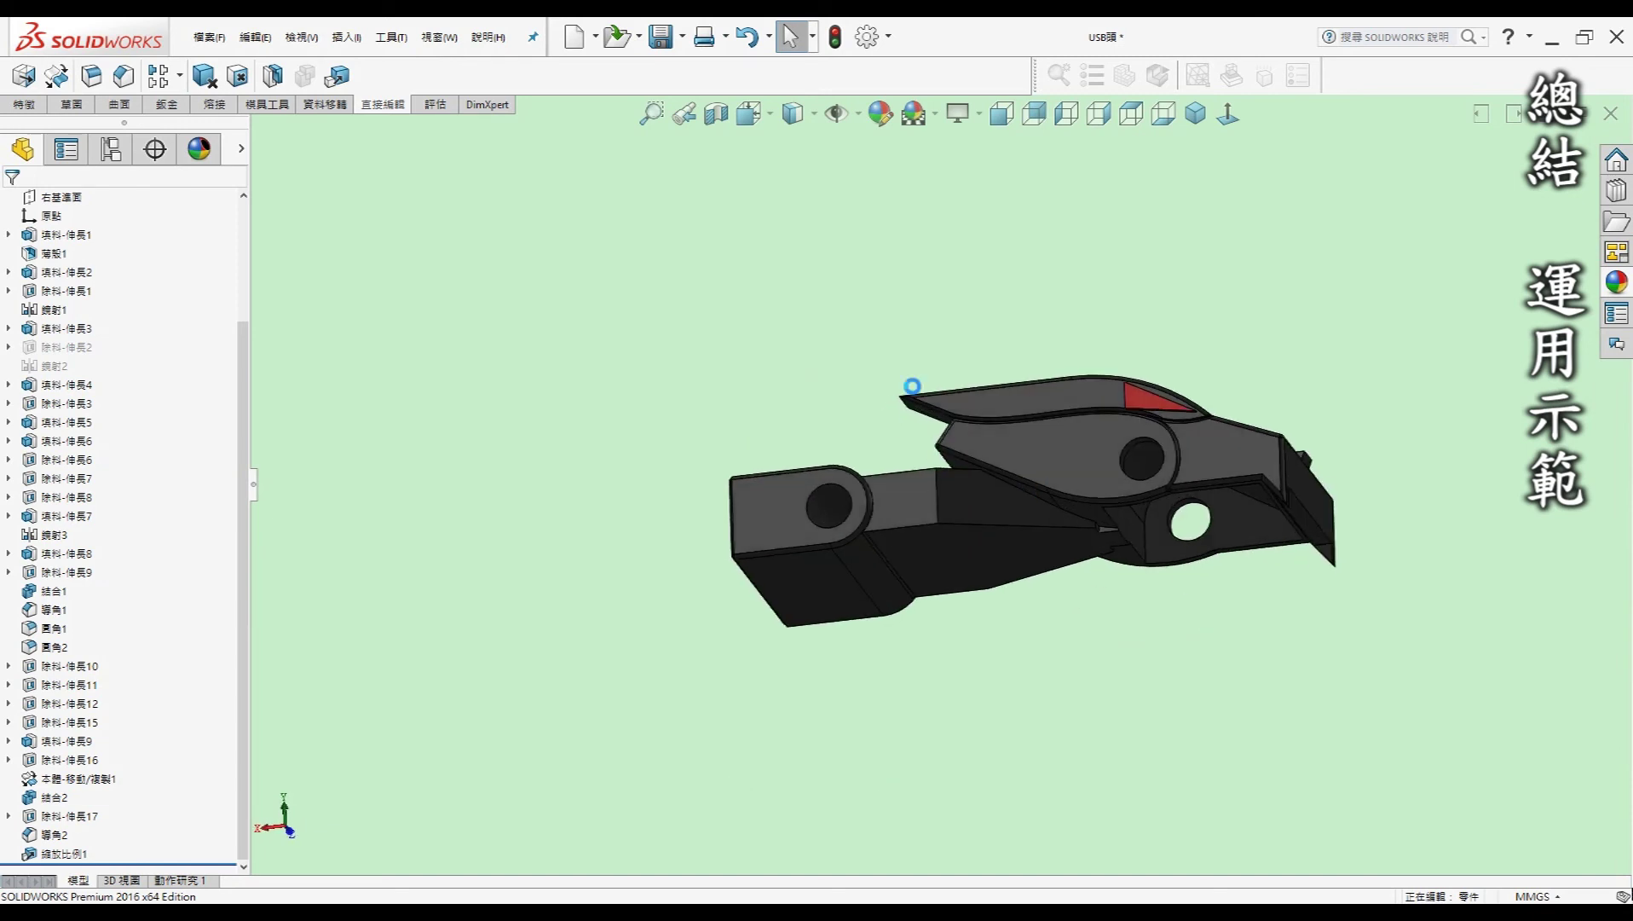
{"action": "middle_click_drag", "start_coordinate": [781, 399], "coordinate": [899, 418]}
{"action": "mouse_move", "coordinate": [777, 409]}
{"action": "middle_mouse_down"}
{"action": "mouse_move", "coordinate": [880, 404]}
{"action": "mouse_move", "coordinate": [1157, 481]}
{"action": "middle_mouse_up"}
{"action": "mouse_move", "coordinate": [1132, 641]}
{"action": "middle_mouse_down"}
{"action": "mouse_move", "coordinate": [1075, 620]}
{"action": "mouse_move", "coordinate": [863, 427]}
{"action": "middle_mouse_up"}
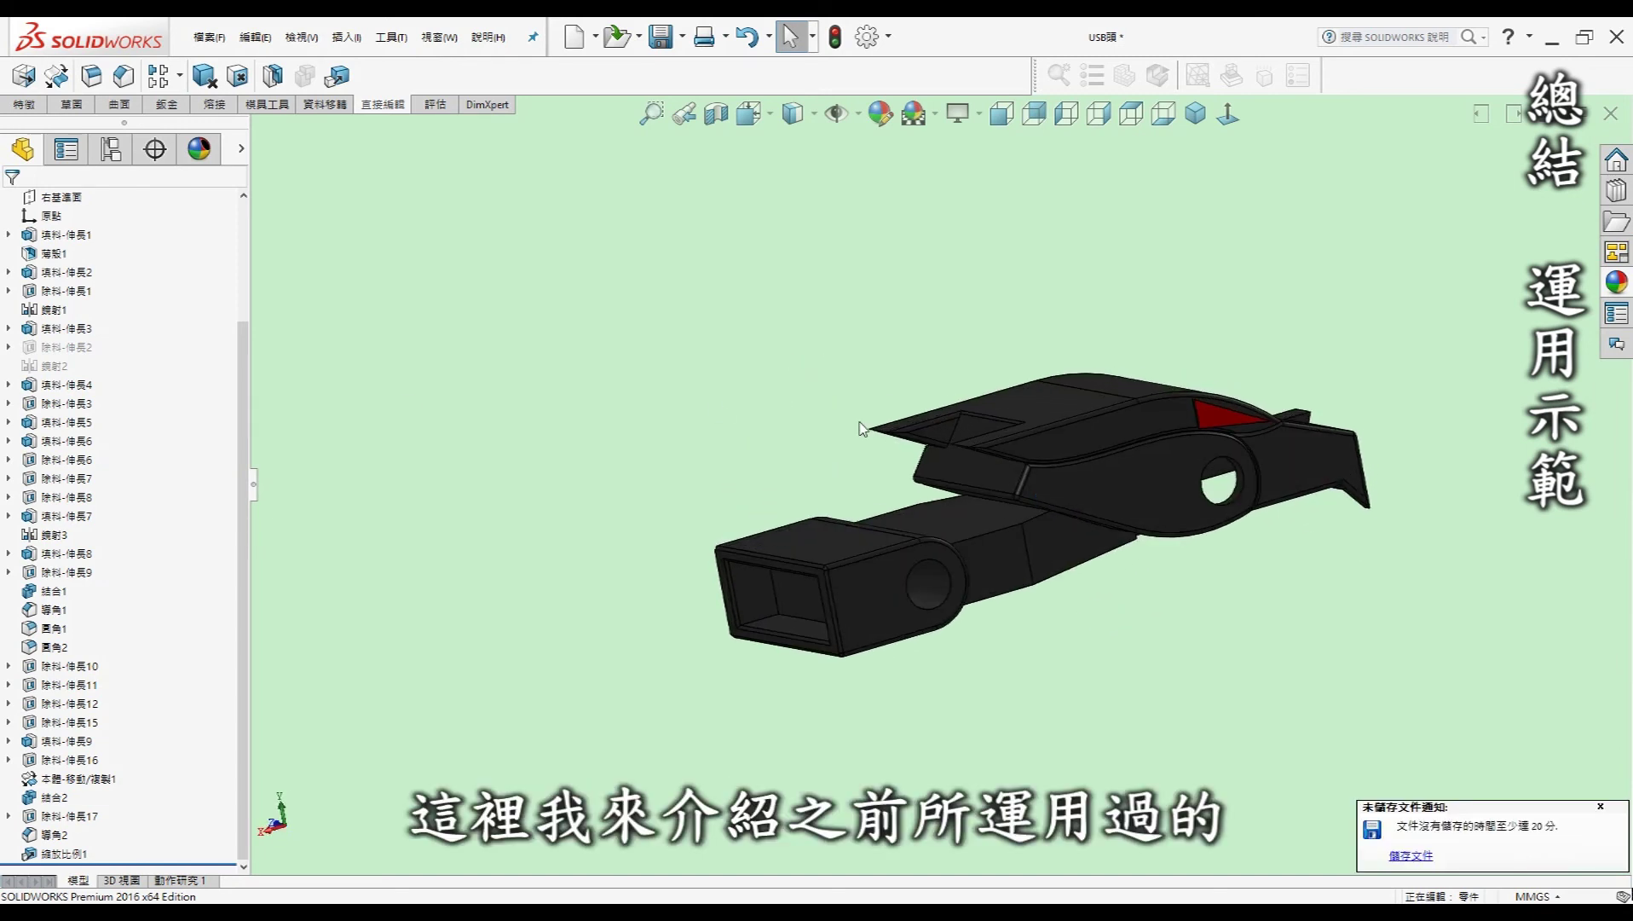